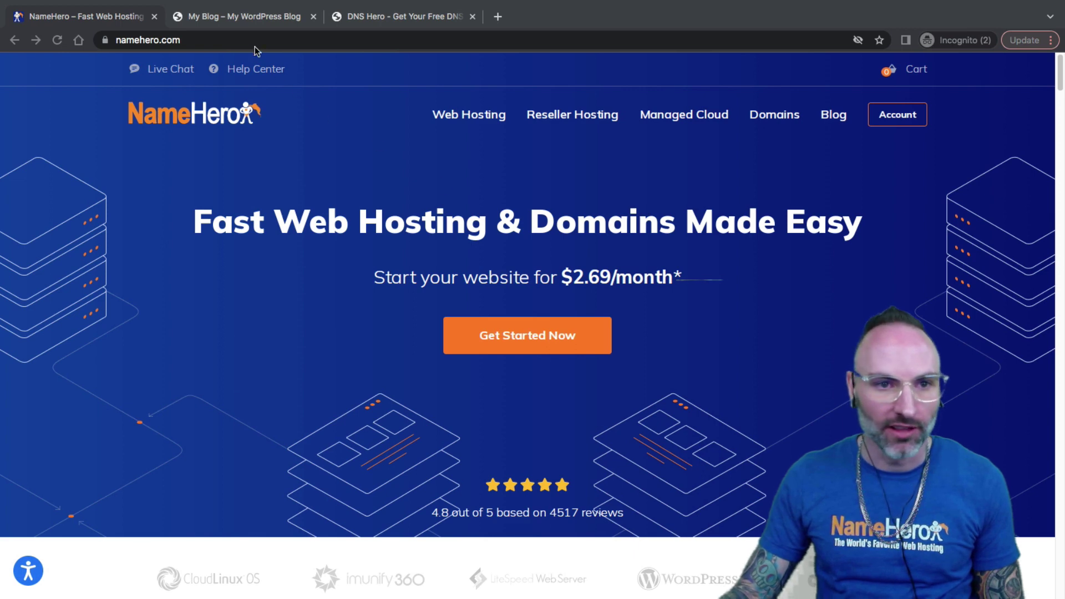
Step: Switch to the 'My Blog – My WordPress Blog' tab showing the websiteaide.com blog
{"action": "left_click", "coordinate": [246, 19]}
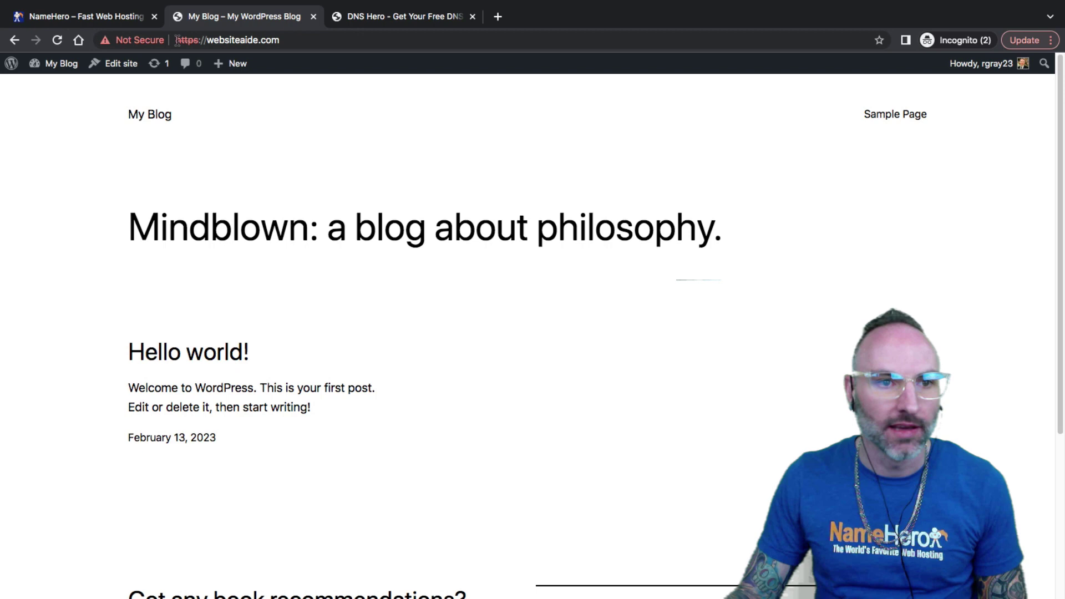
{"action": "left_click_drag", "start_coordinate": [175, 40], "coordinate": [193, 38]}
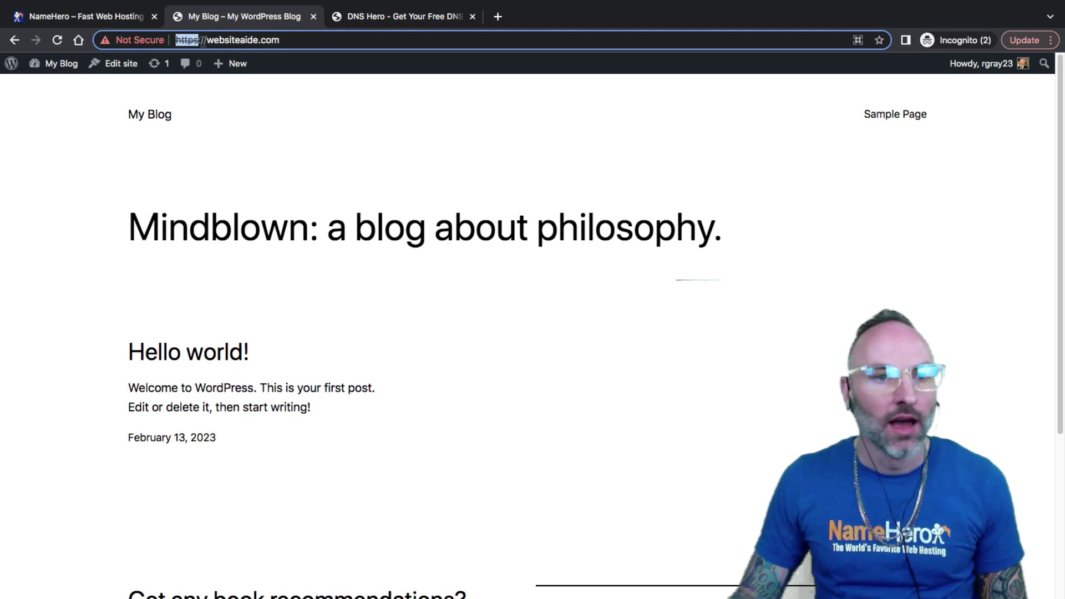
{"action": "left_click_drag", "start_coordinate": [203, 43], "coordinate": [292, 52]}
{"action": "left_click", "coordinate": [213, 43]}
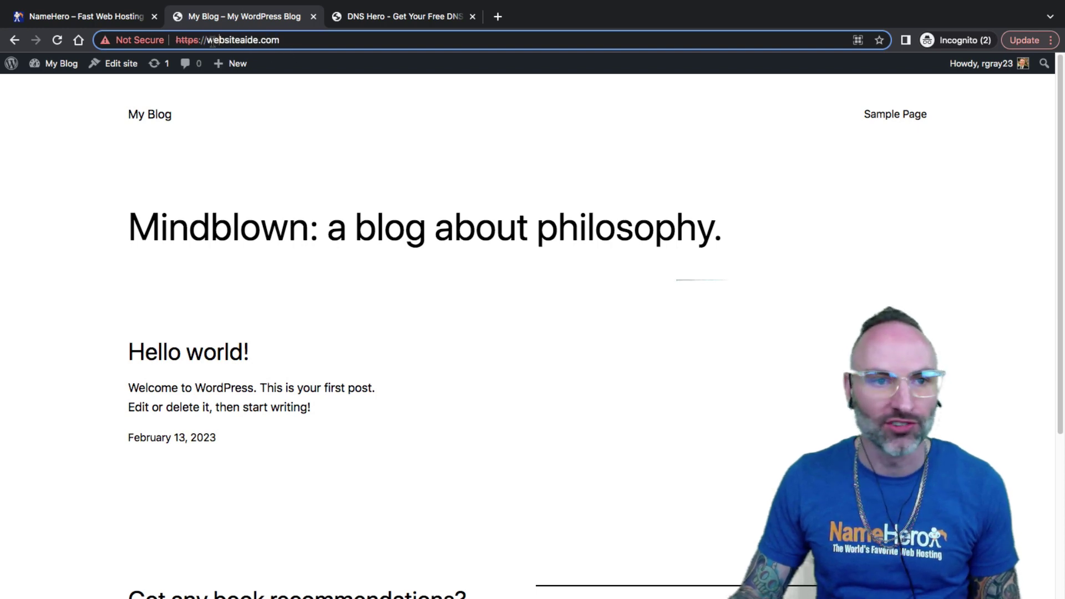
{"action": "left_click_drag", "start_coordinate": [207, 44], "coordinate": [173, 43]}
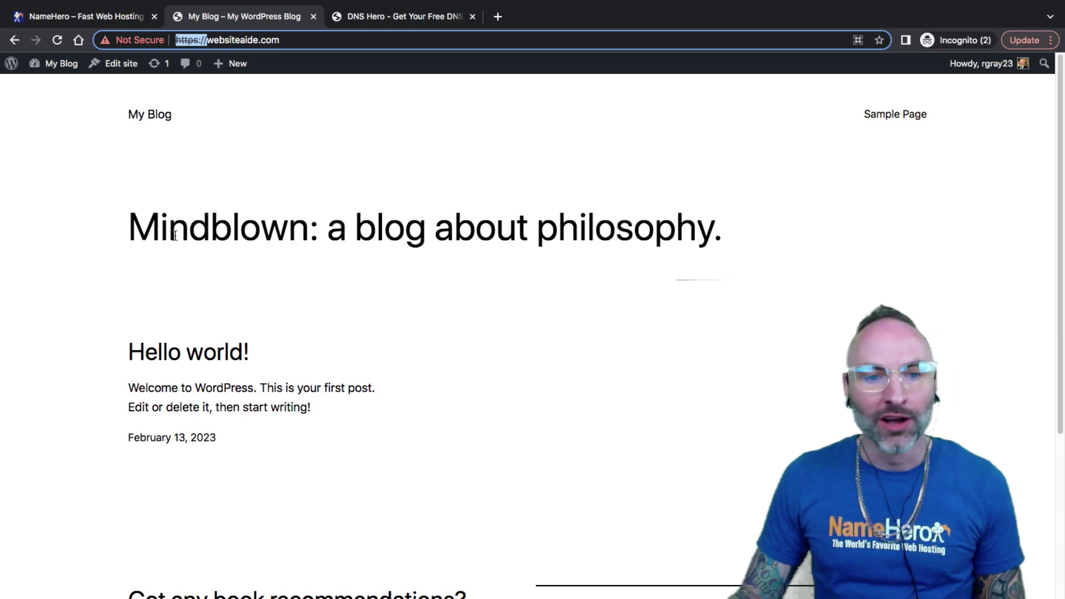
{"action": "left_click", "coordinate": [197, 91]}
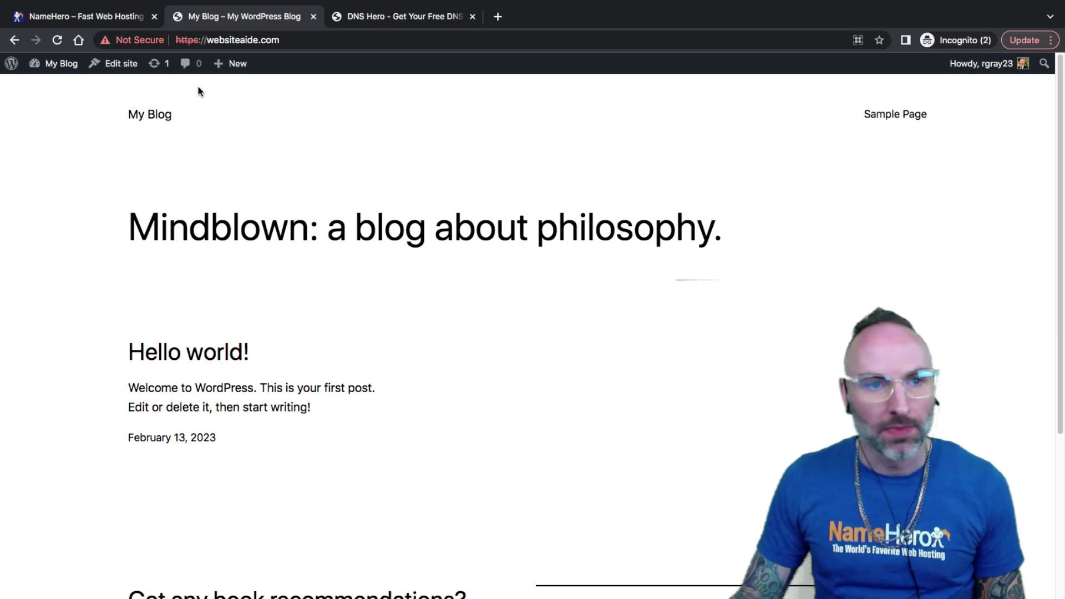
{"action": "double_click", "coordinate": [197, 41]}
{"action": "left_click", "coordinate": [243, 40]}
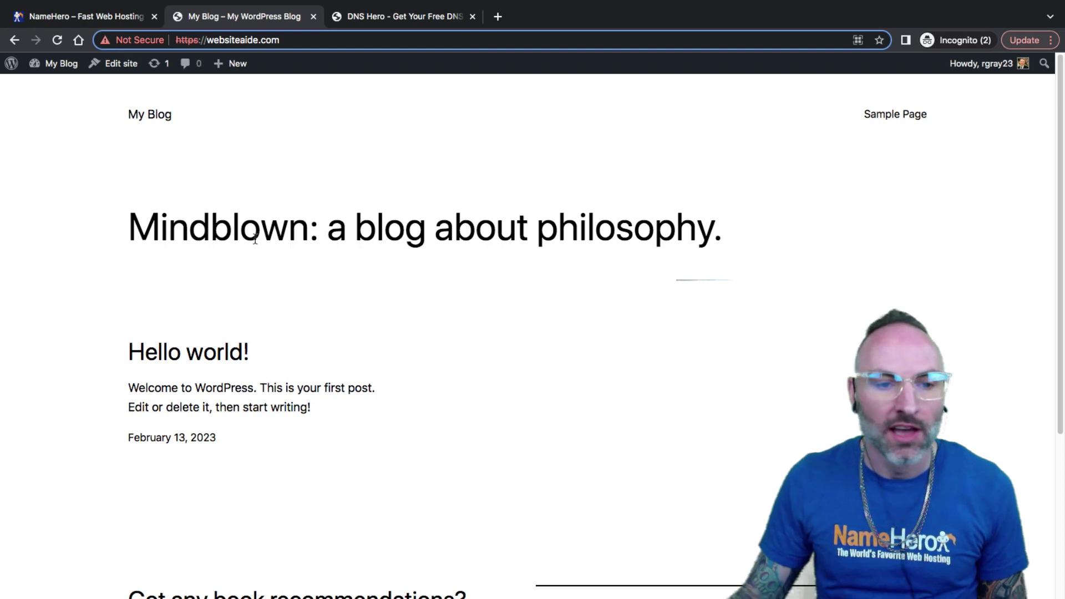
{"action": "left_click_drag", "start_coordinate": [177, 40], "coordinate": [214, 40]}
{"action": "left_click", "coordinate": [216, 40]}
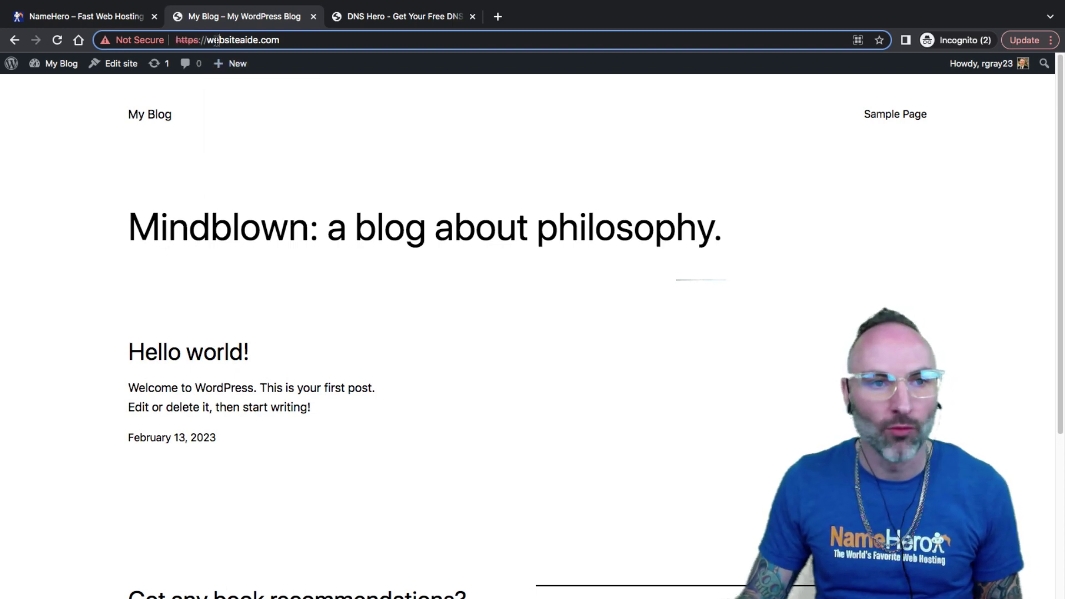
{"action": "left_click", "coordinate": [133, 44]}
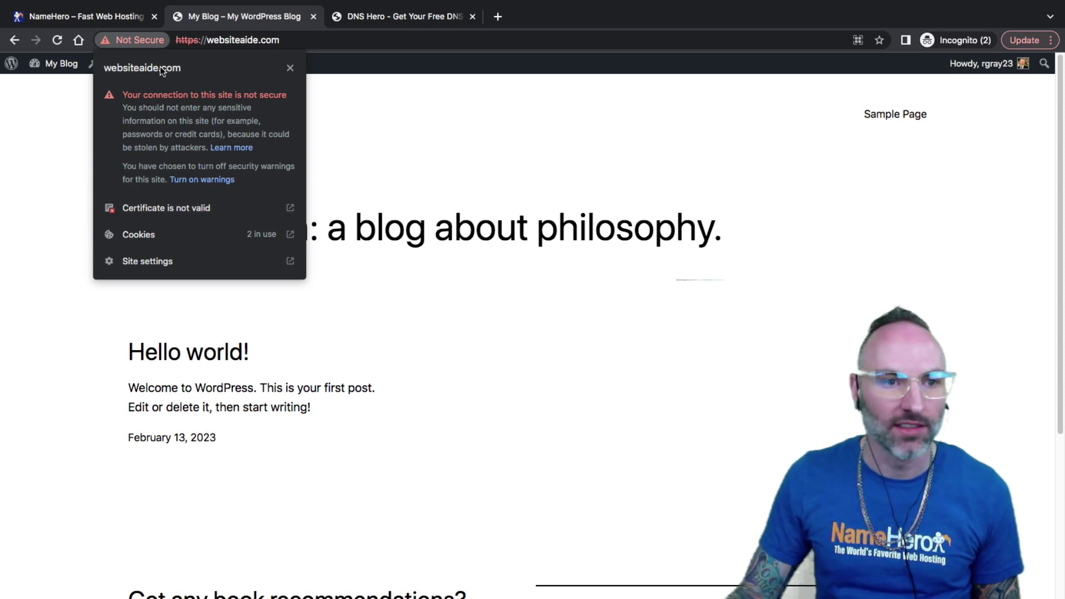
{"action": "left_click", "coordinate": [290, 69]}
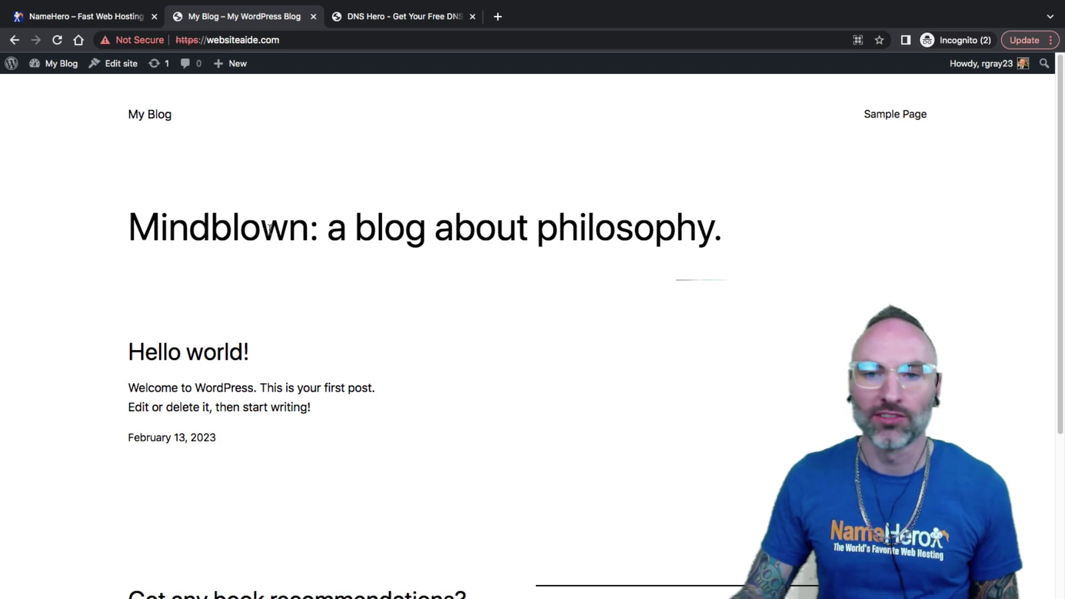
{"action": "left_click", "coordinate": [109, 19]}
{"action": "scroll", "coordinate": [312, 206], "scroll_direction": "down", "scroll_amount": 12}
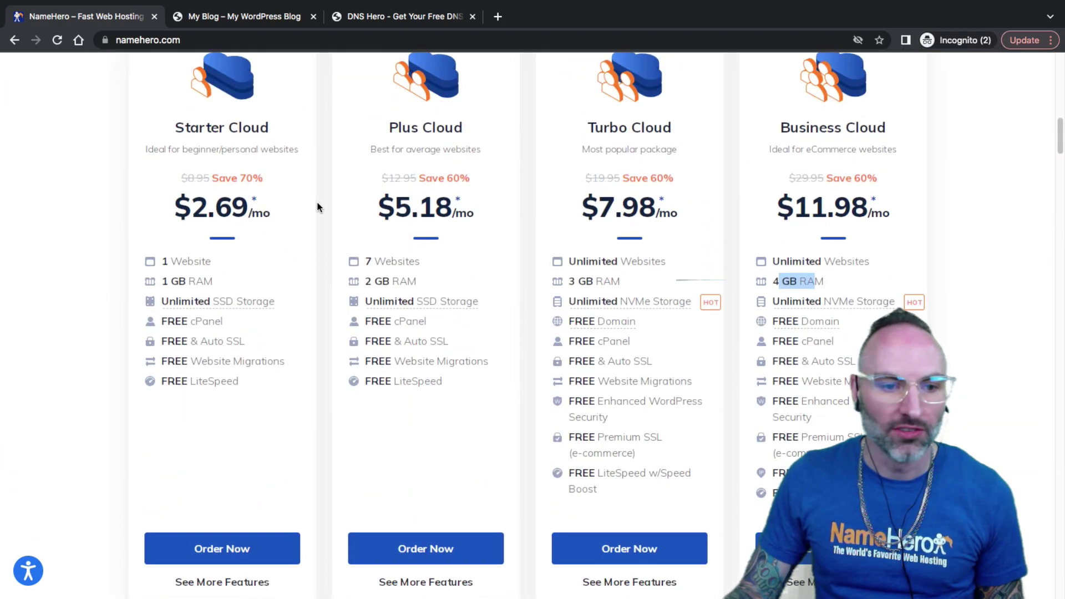
{"action": "scroll", "coordinate": [318, 201], "scroll_direction": "up", "scroll_amount": 1}
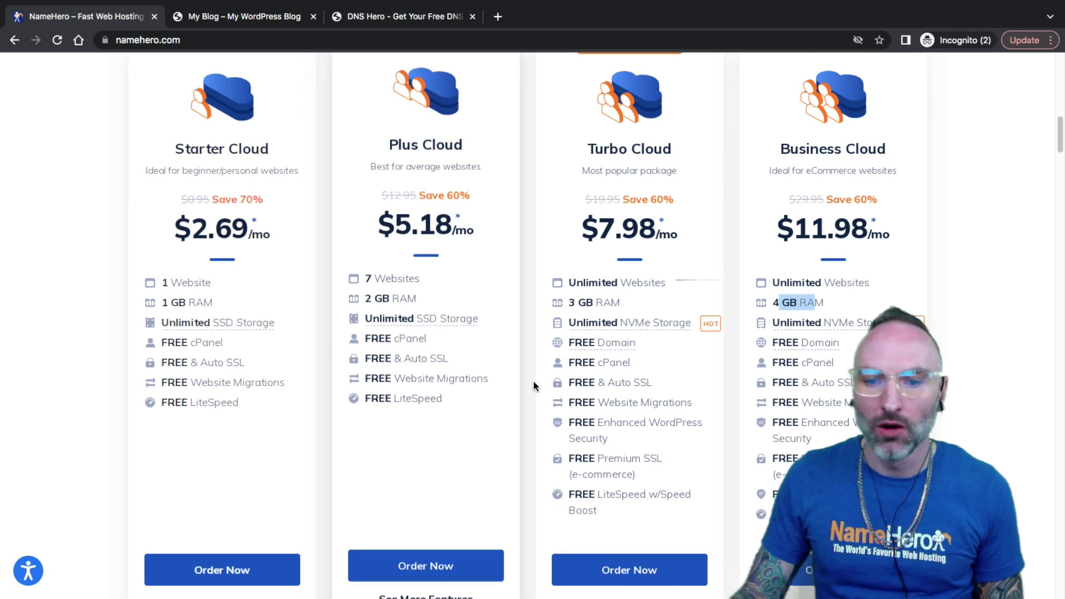
{"action": "left_click_drag", "start_coordinate": [834, 376], "coordinate": [820, 376]}
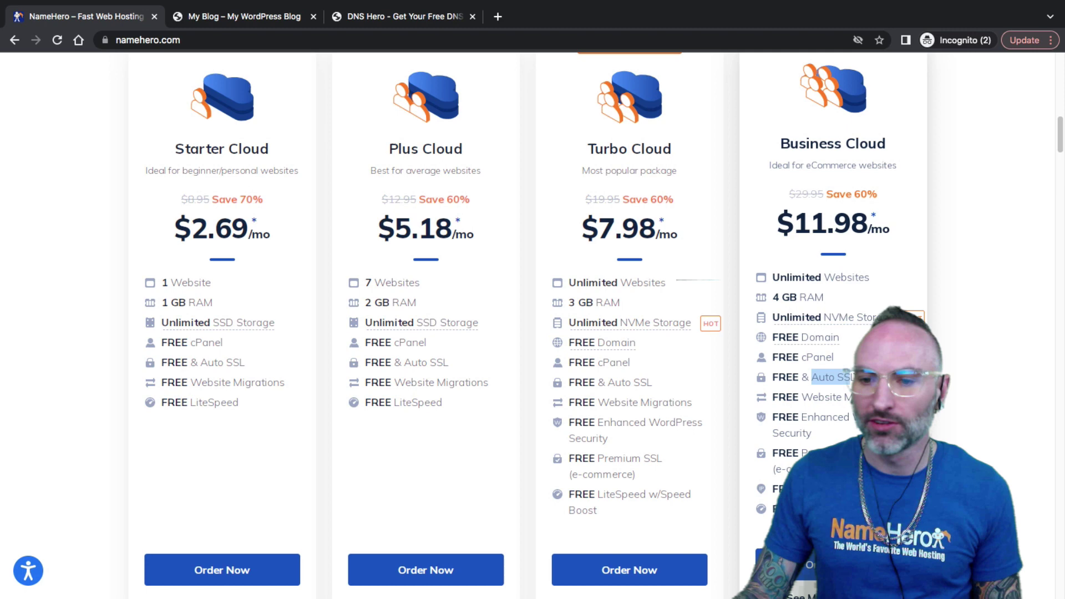
{"action": "double_click", "coordinate": [786, 378]}
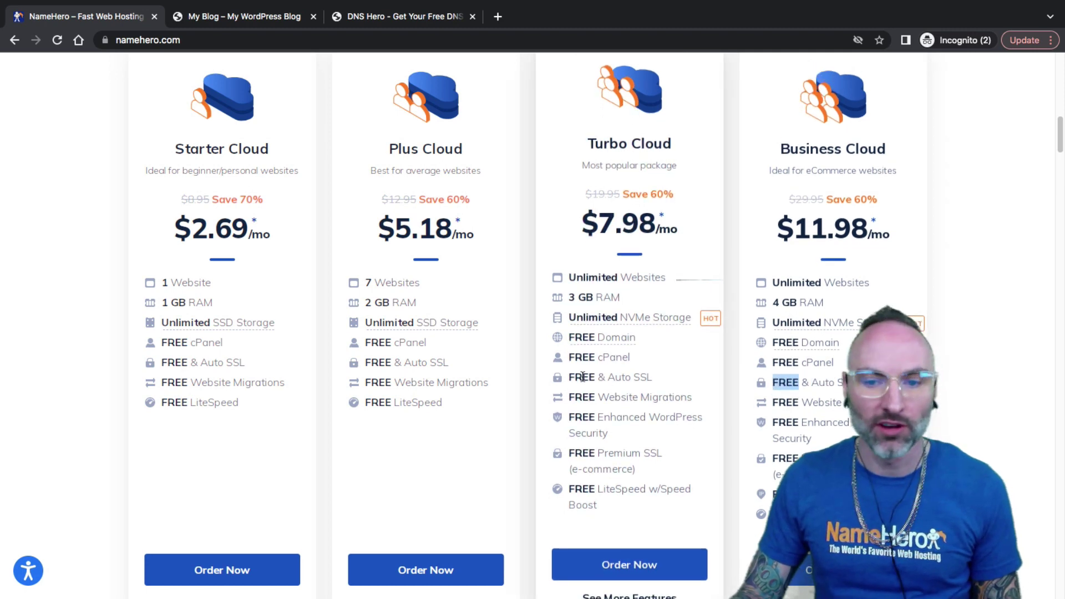
{"action": "double_click", "coordinate": [581, 377]}
{"action": "left_click", "coordinate": [541, 384]}
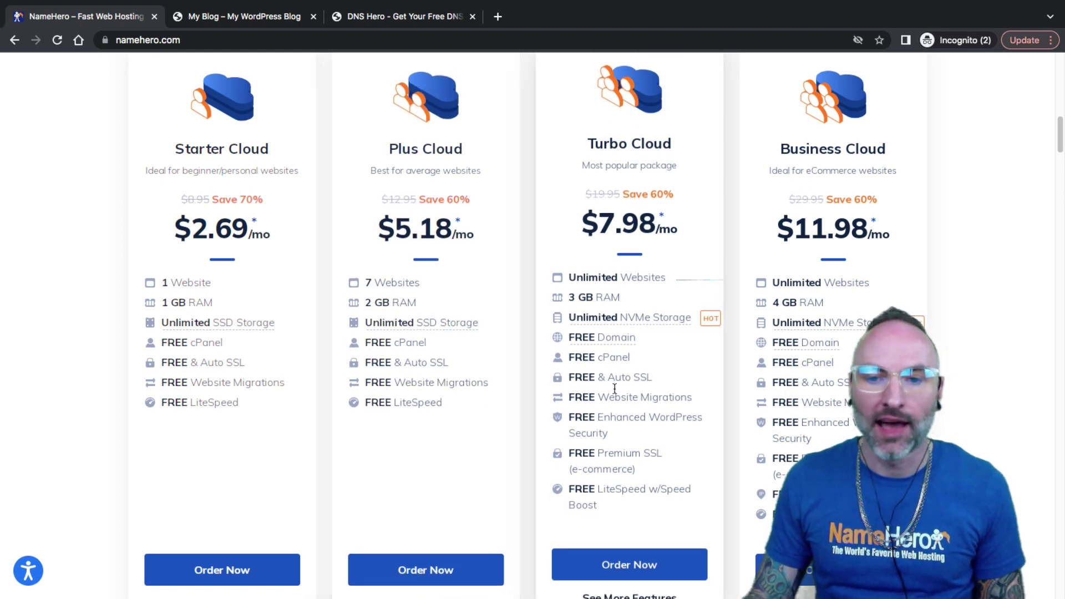
{"action": "left_click_drag", "start_coordinate": [614, 378], "coordinate": [646, 382]}
{"action": "left_click", "coordinate": [646, 382]}
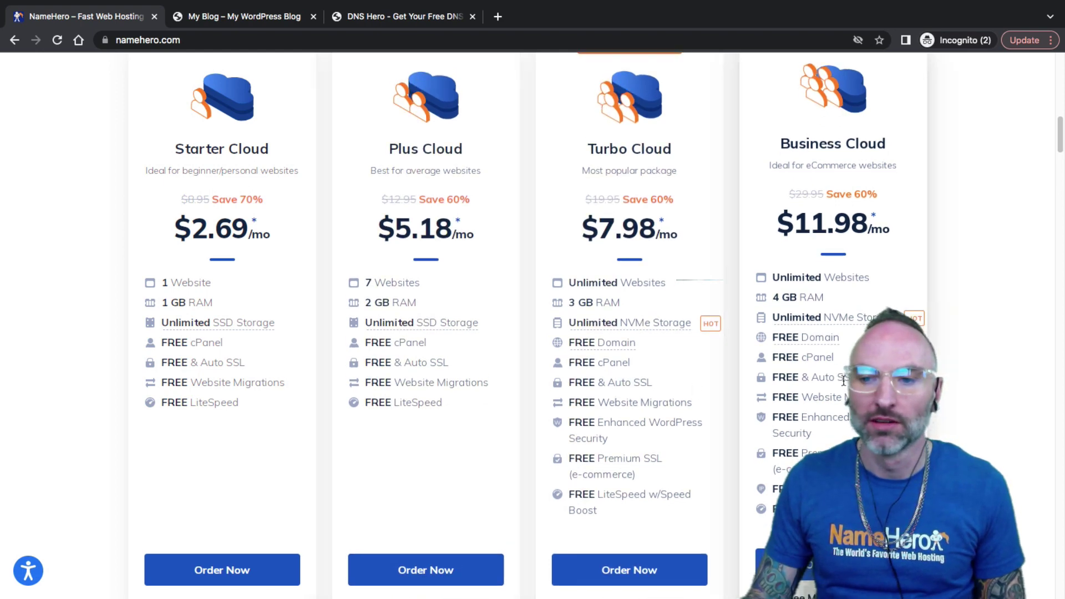
{"action": "left_click", "coordinate": [817, 380]}
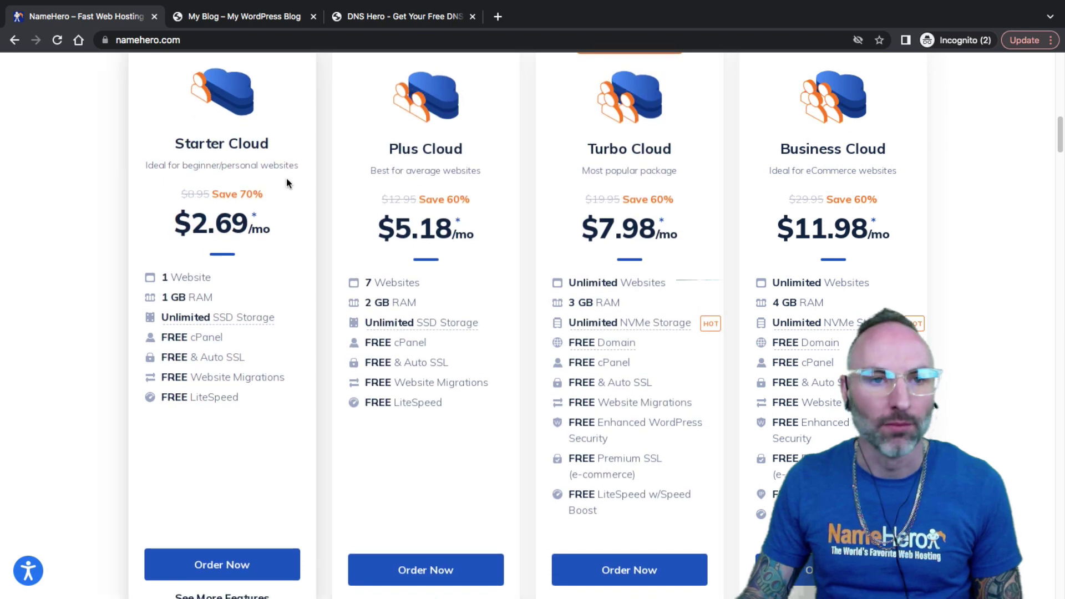
Step: Look over the websiteaide.com blog's headline and address, then return to the NameHero cloud pricing plans
{"action": "left_click", "coordinate": [233, 17]}
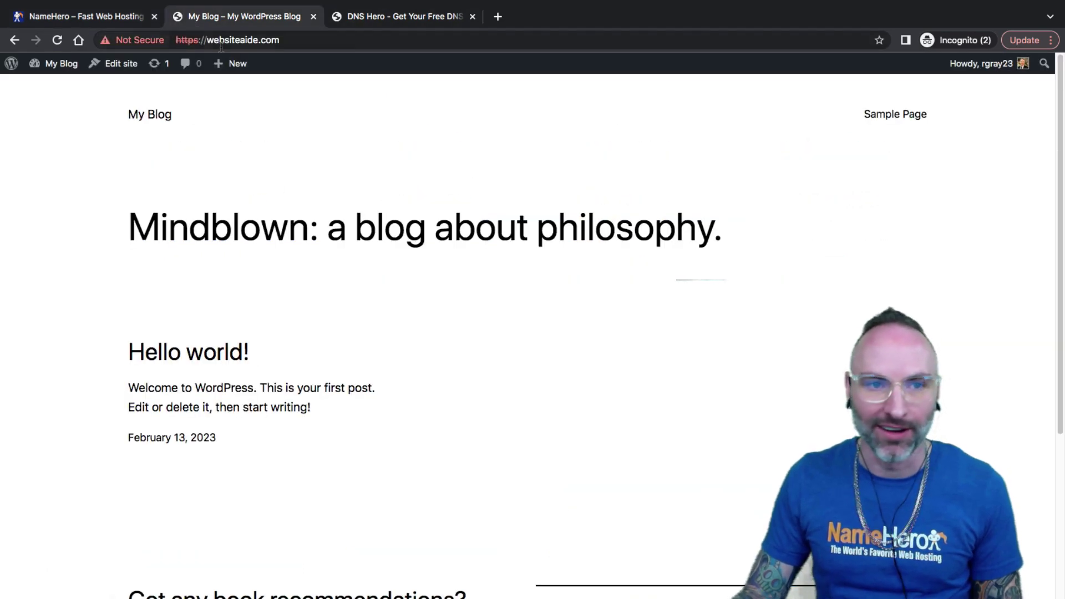
{"action": "left_click_drag", "start_coordinate": [214, 251], "coordinate": [262, 235]}
{"action": "left_click", "coordinate": [265, 235]}
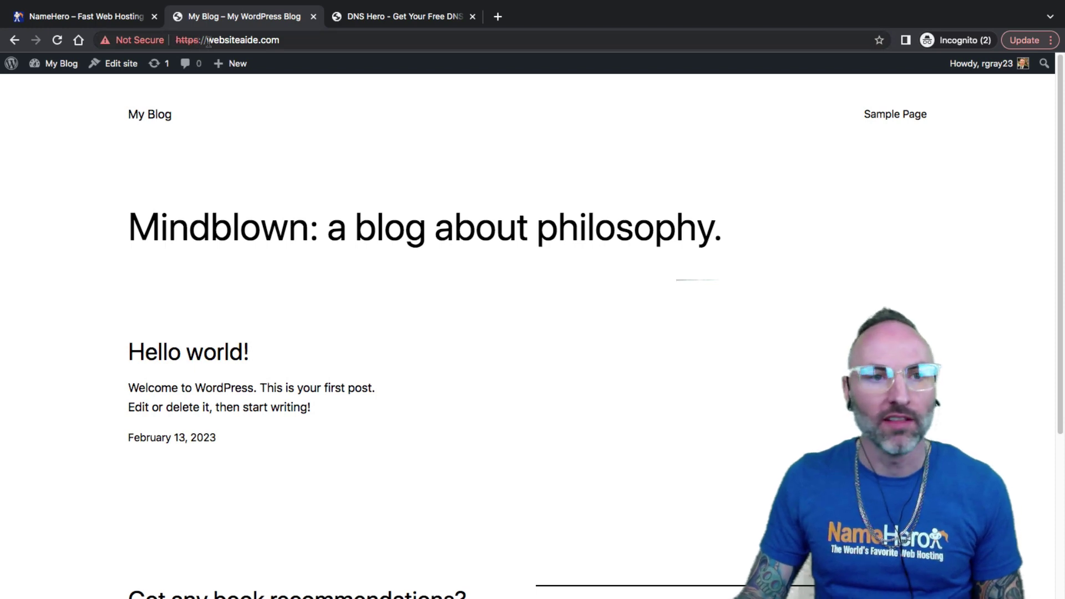
{"action": "left_click_drag", "start_coordinate": [207, 40], "coordinate": [175, 40]}
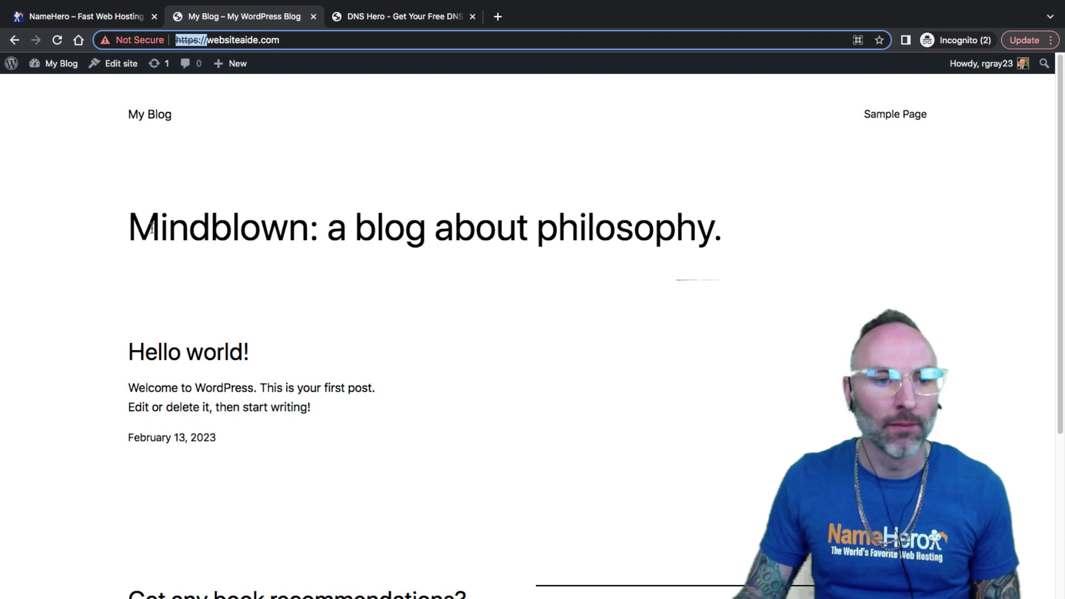
{"action": "left_click_drag", "start_coordinate": [152, 228], "coordinate": [221, 226]}
{"action": "left_click", "coordinate": [201, 223]}
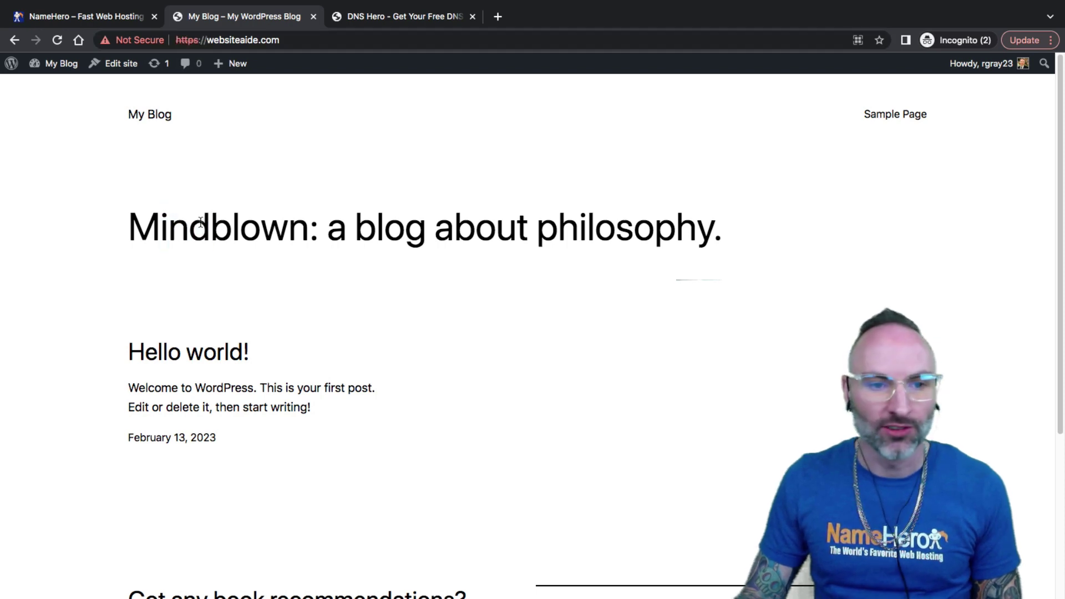
{"action": "left_click", "coordinate": [197, 40]}
{"action": "left_click", "coordinate": [217, 39]}
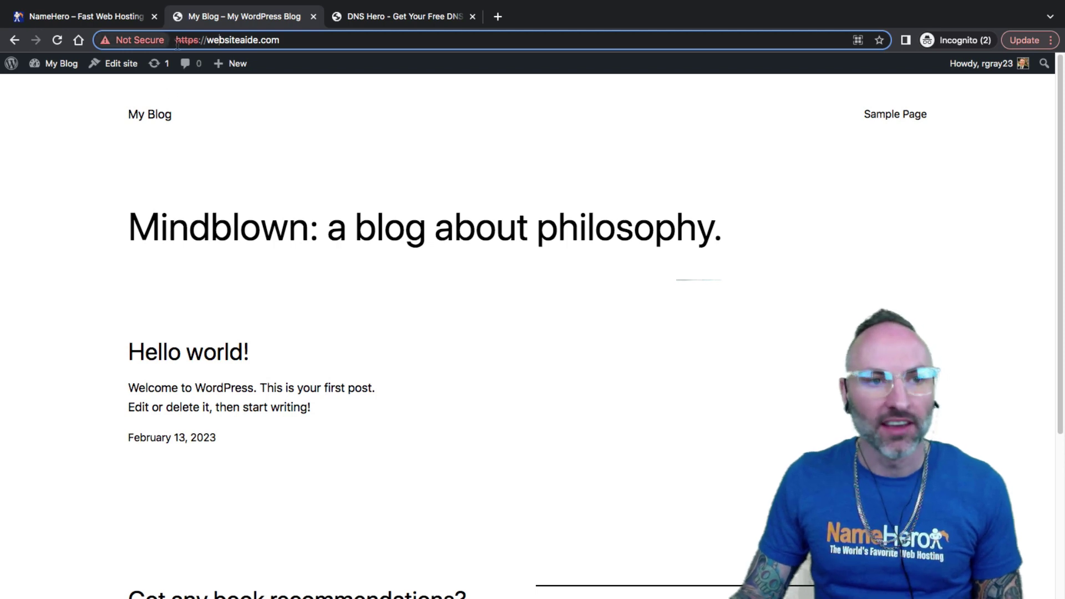
{"action": "left_click_drag", "start_coordinate": [206, 40], "coordinate": [220, 38]}
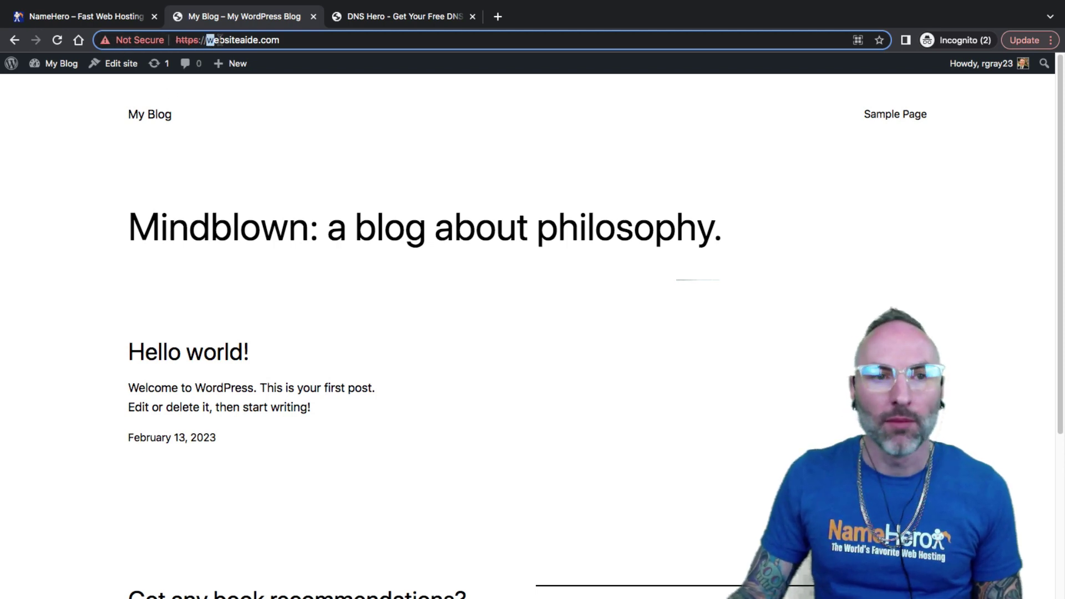
{"action": "left_click", "coordinate": [214, 40]}
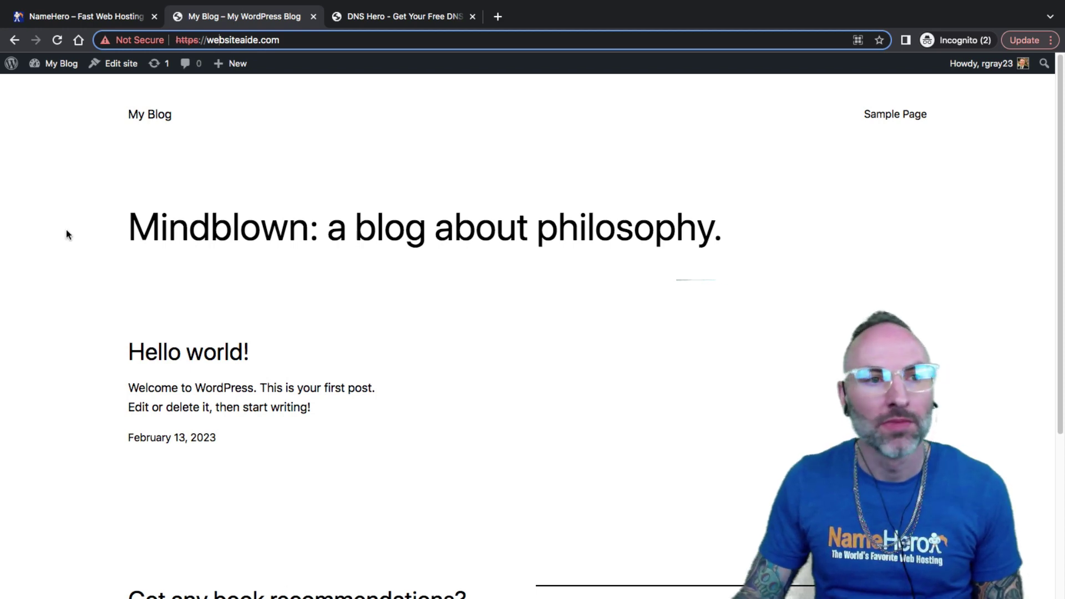
{"action": "left_click", "coordinate": [73, 17]}
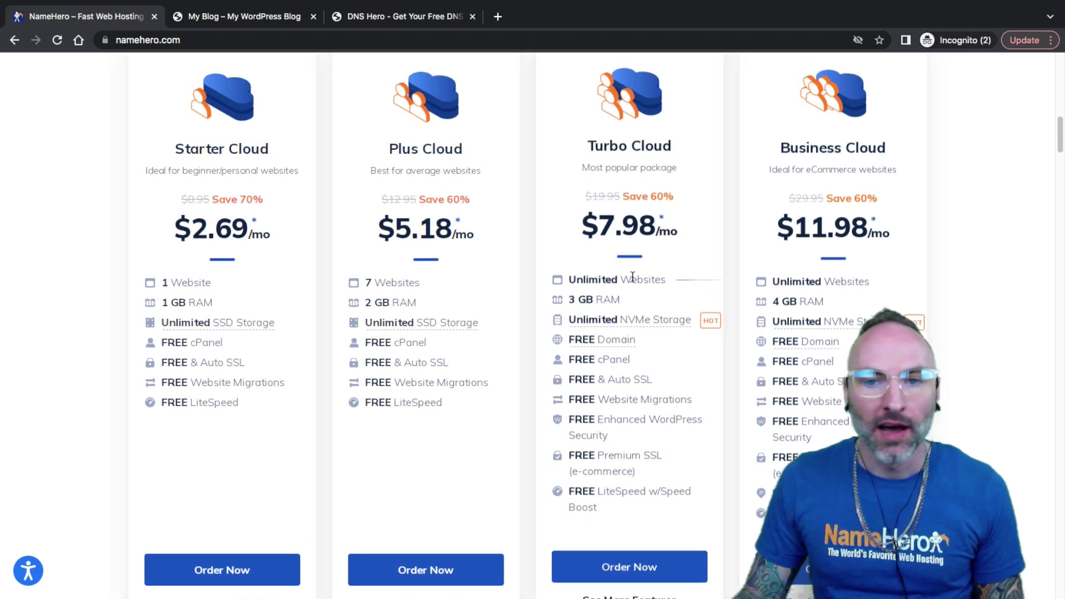
{"action": "left_click_drag", "start_coordinate": [657, 282], "coordinate": [560, 278]}
{"action": "left_click", "coordinate": [579, 276]}
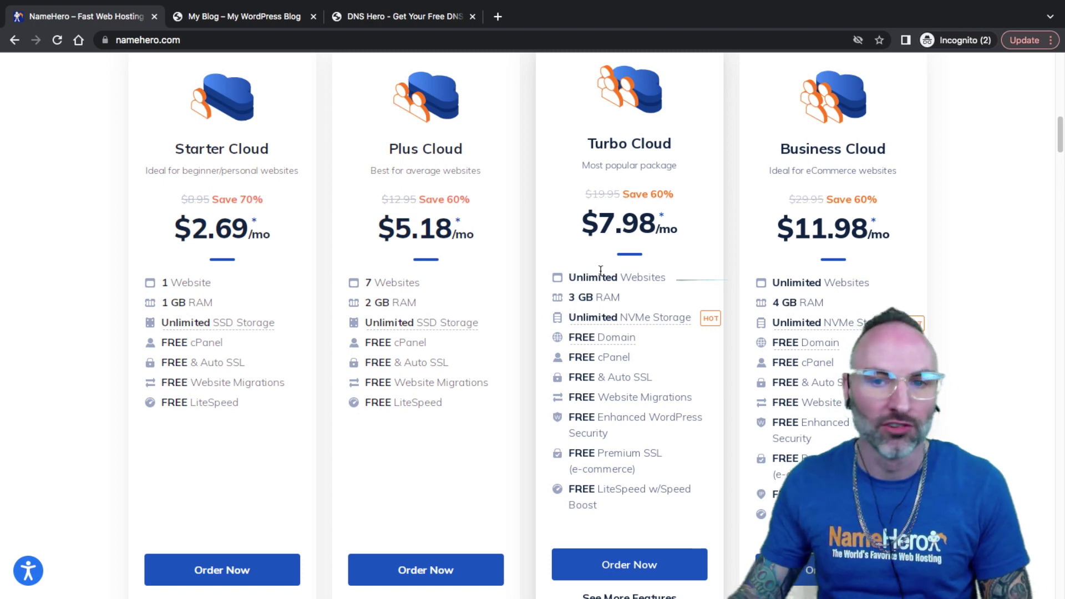
{"action": "scroll", "coordinate": [705, 177], "scroll_direction": "up", "scroll_amount": 1}
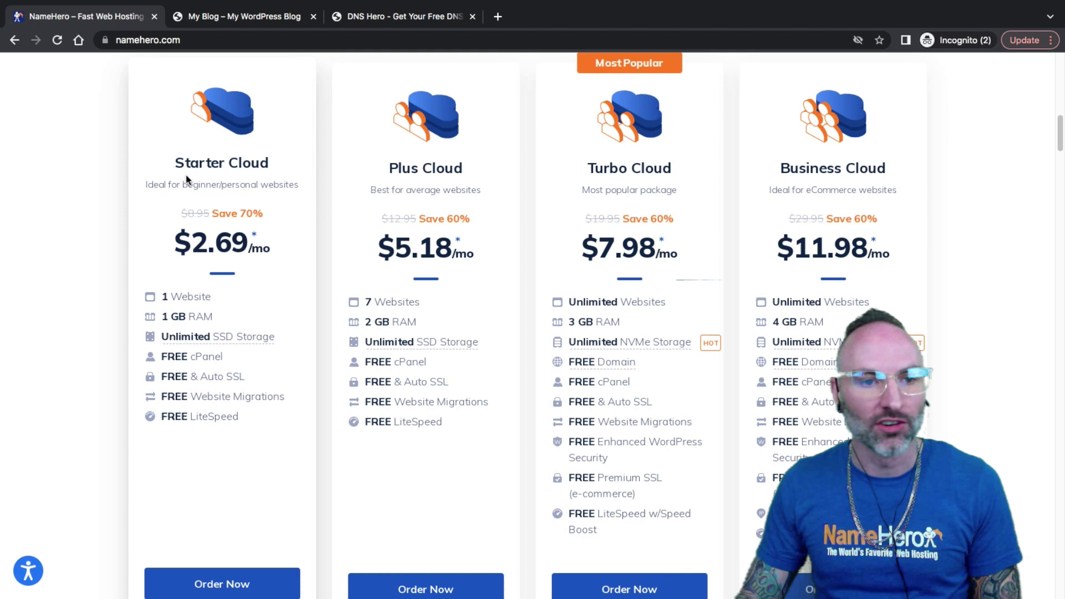
{"action": "left_click_drag", "start_coordinate": [175, 163], "coordinate": [242, 166]}
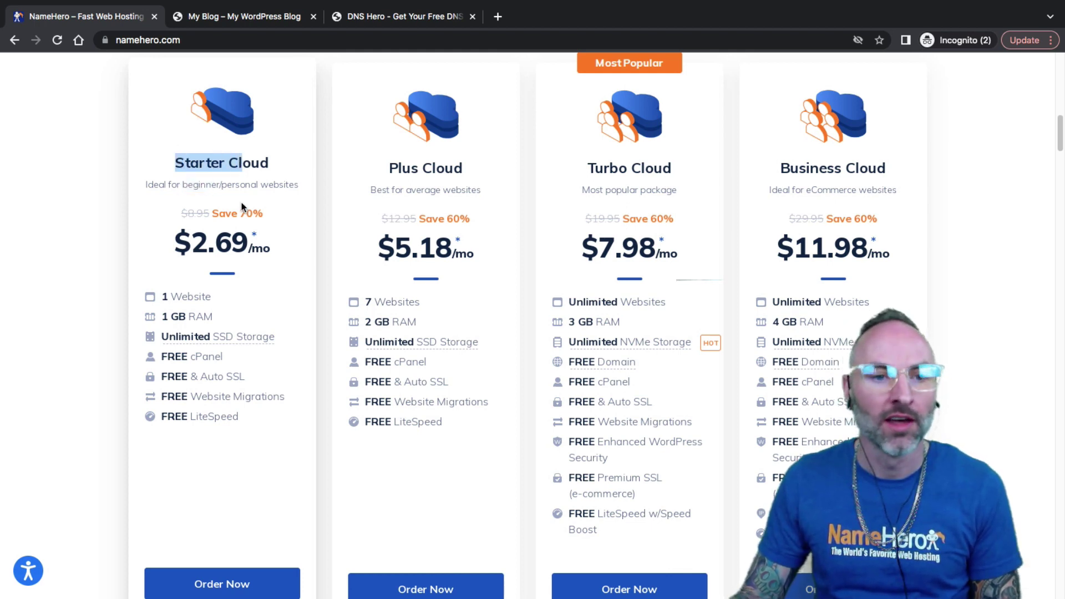
{"action": "left_click_drag", "start_coordinate": [207, 299], "coordinate": [165, 299]}
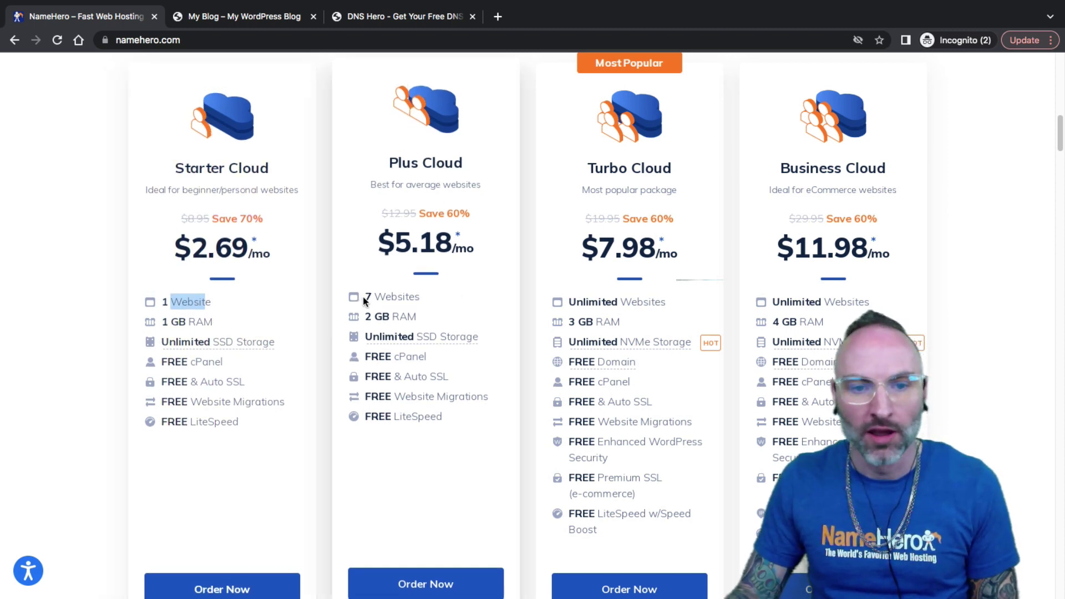
{"action": "left_click_drag", "start_coordinate": [365, 300], "coordinate": [399, 296]}
{"action": "left_click", "coordinate": [404, 297]}
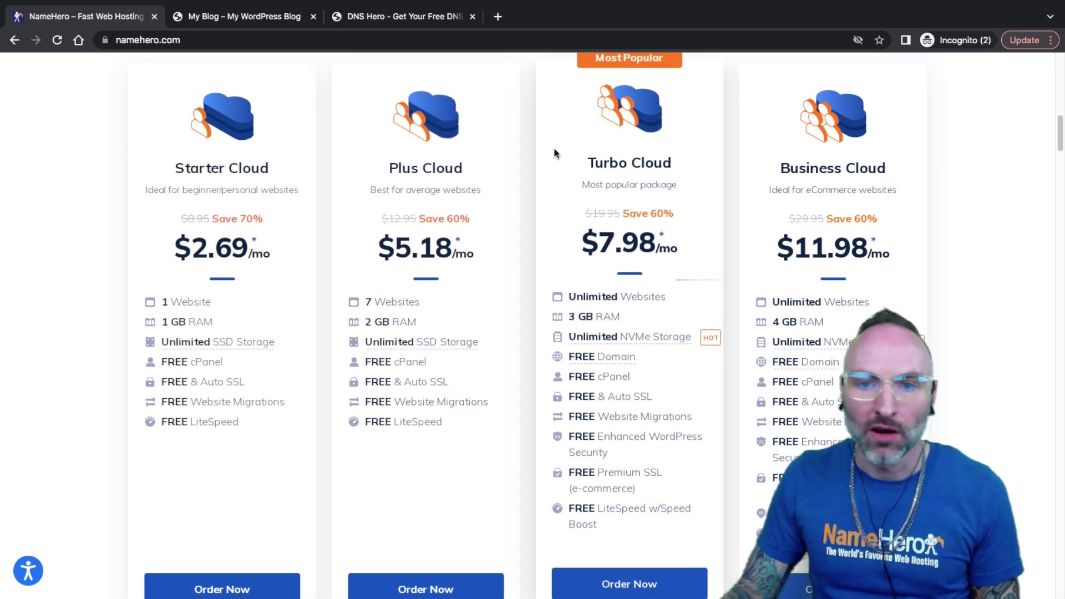
{"action": "left_click_drag", "start_coordinate": [575, 297], "coordinate": [619, 297]}
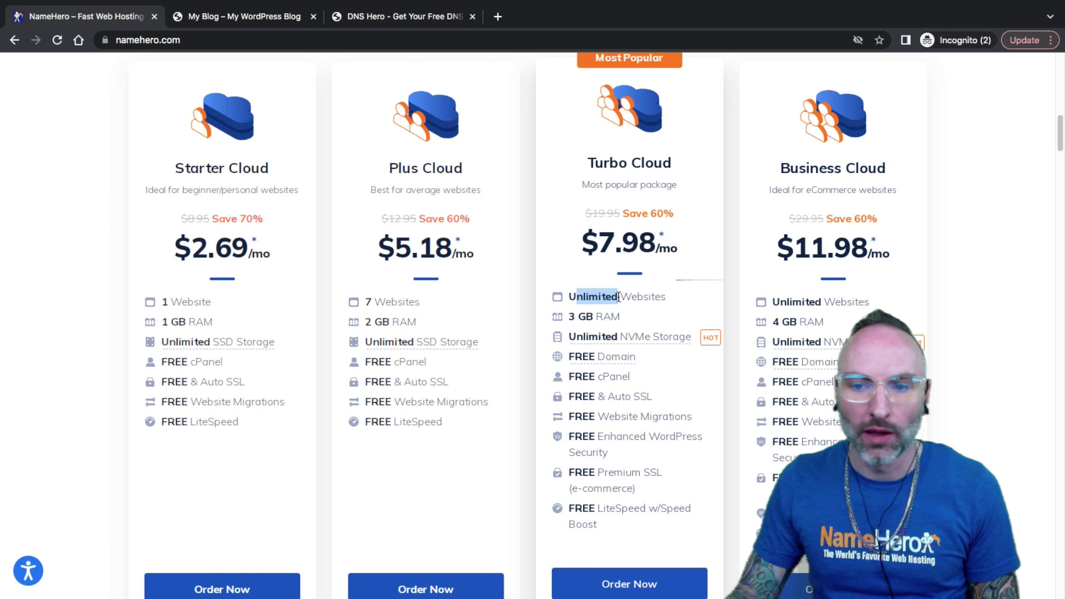
{"action": "left_click_drag", "start_coordinate": [790, 244], "coordinate": [882, 246]}
{"action": "left_click", "coordinate": [884, 244]}
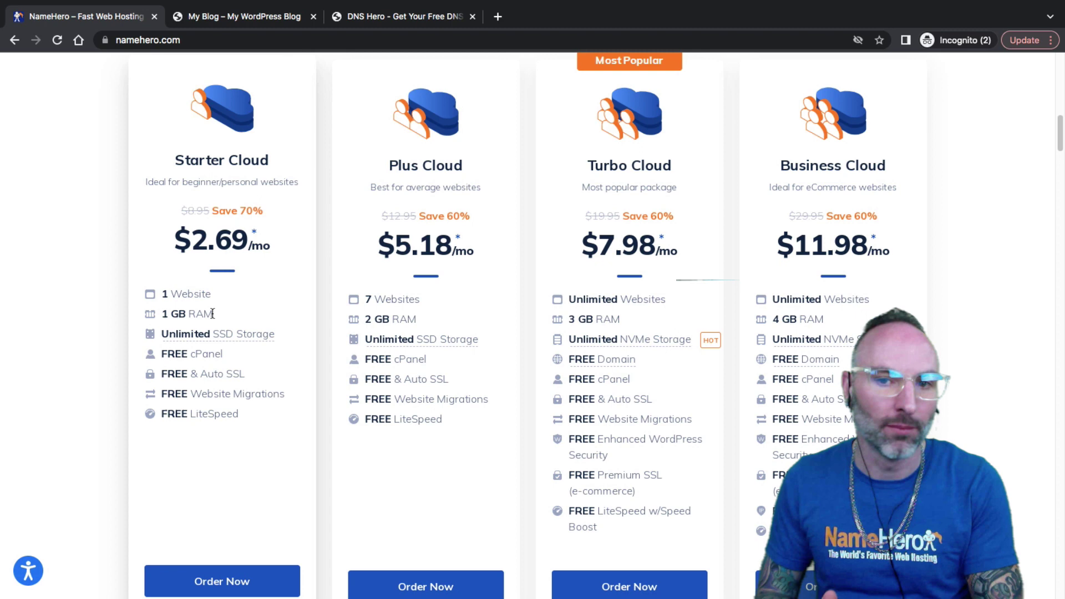
{"action": "left_click_drag", "start_coordinate": [587, 160], "coordinate": [647, 165]}
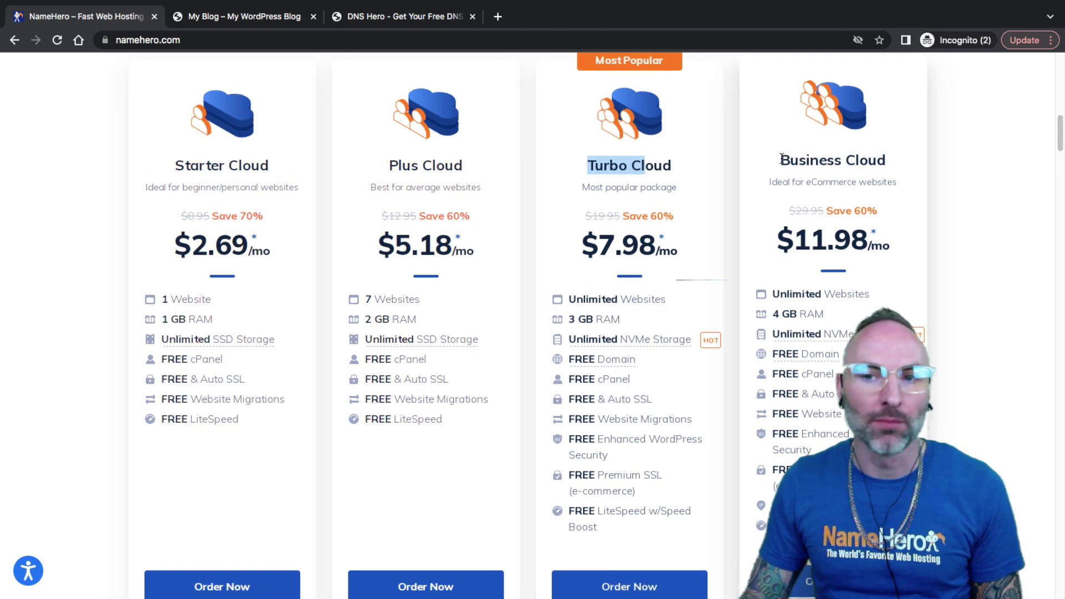
{"action": "left_click_drag", "start_coordinate": [780, 161], "coordinate": [857, 161]}
{"action": "left_click", "coordinate": [856, 162]}
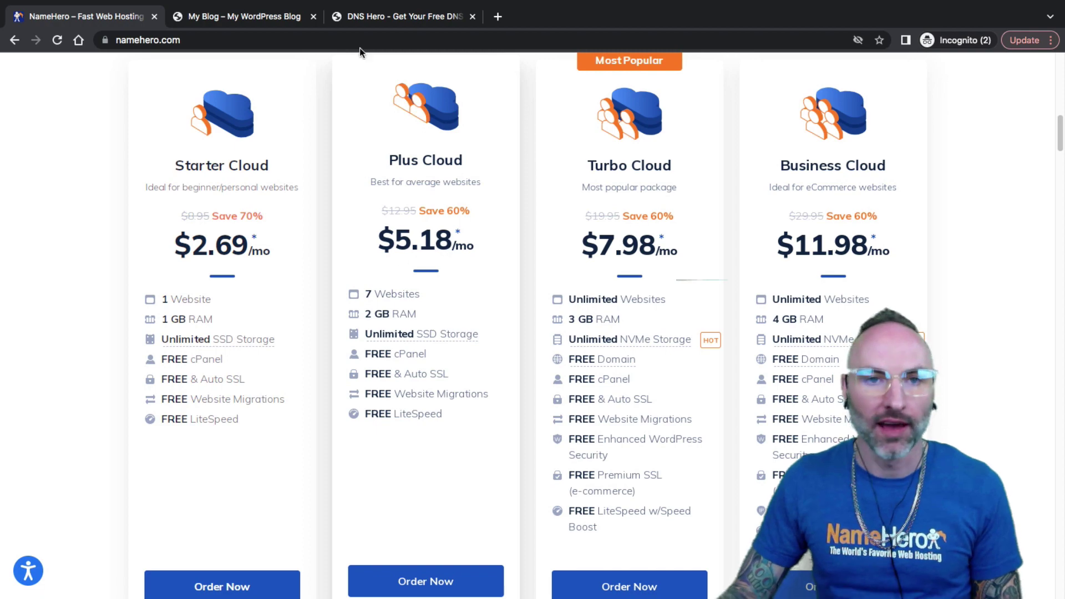
Step: Open the NameHero Account login page in a new tab
{"action": "scroll", "coordinate": [421, 297], "scroll_direction": "up", "scroll_amount": 10}
{"action": "scroll", "coordinate": [415, 298], "scroll_direction": "up", "scroll_amount": 5}
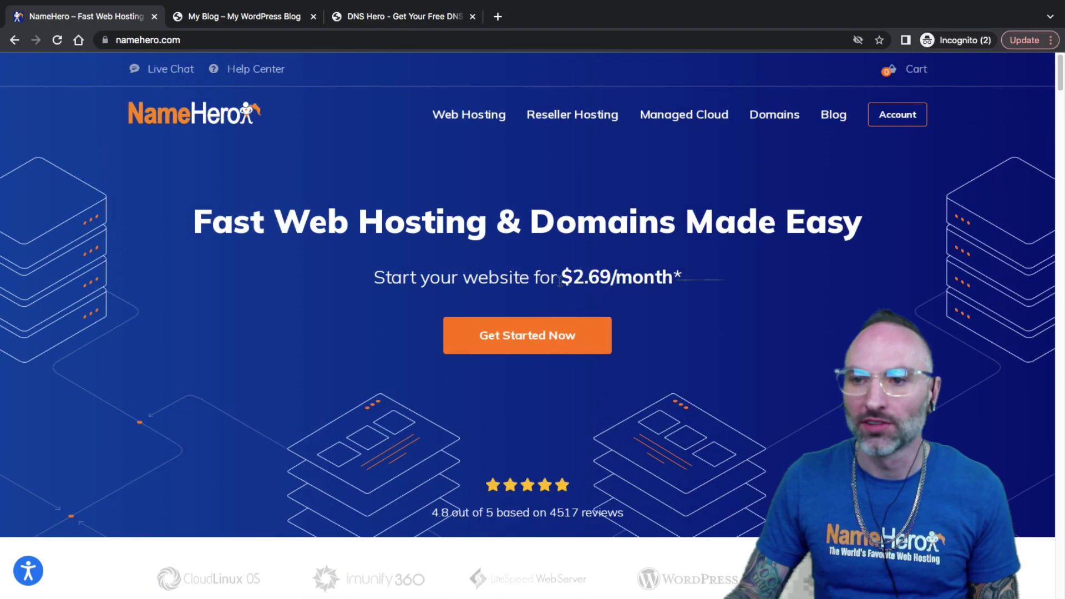
{"action": "middle_click", "coordinate": [897, 115]}
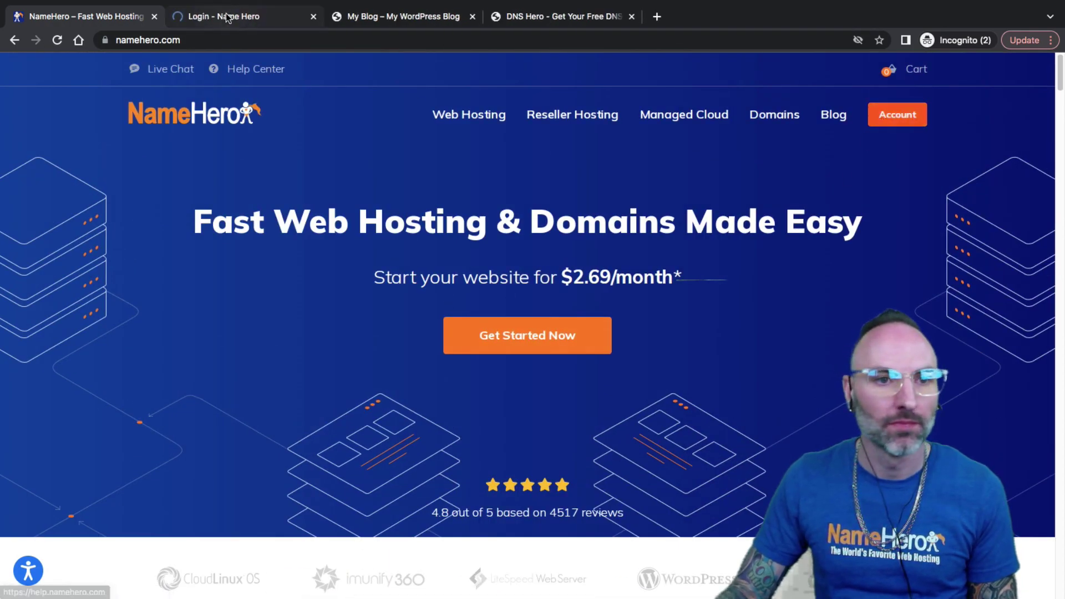
{"action": "key", "text": "ctrl+Tab"}
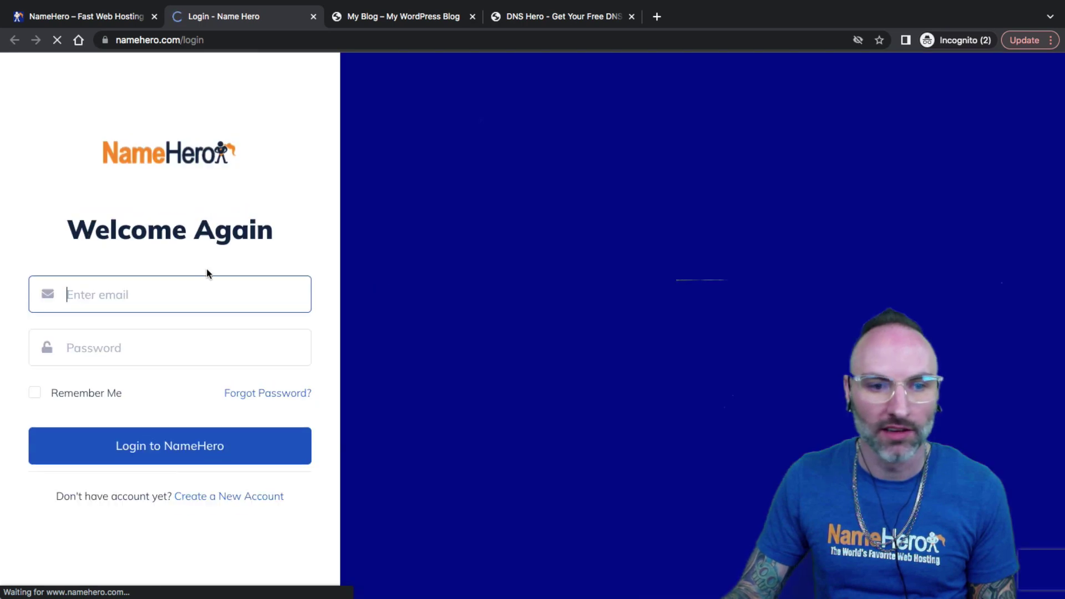
Step: Sign in with the account e-mail and the pasted password
{"action": "left_click", "coordinate": [185, 286]}
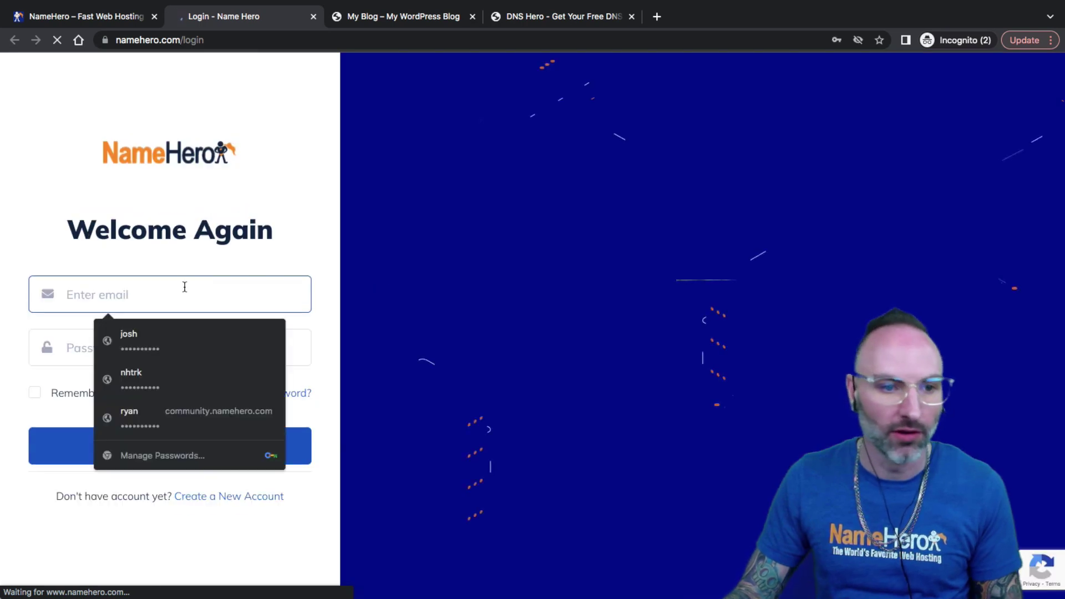
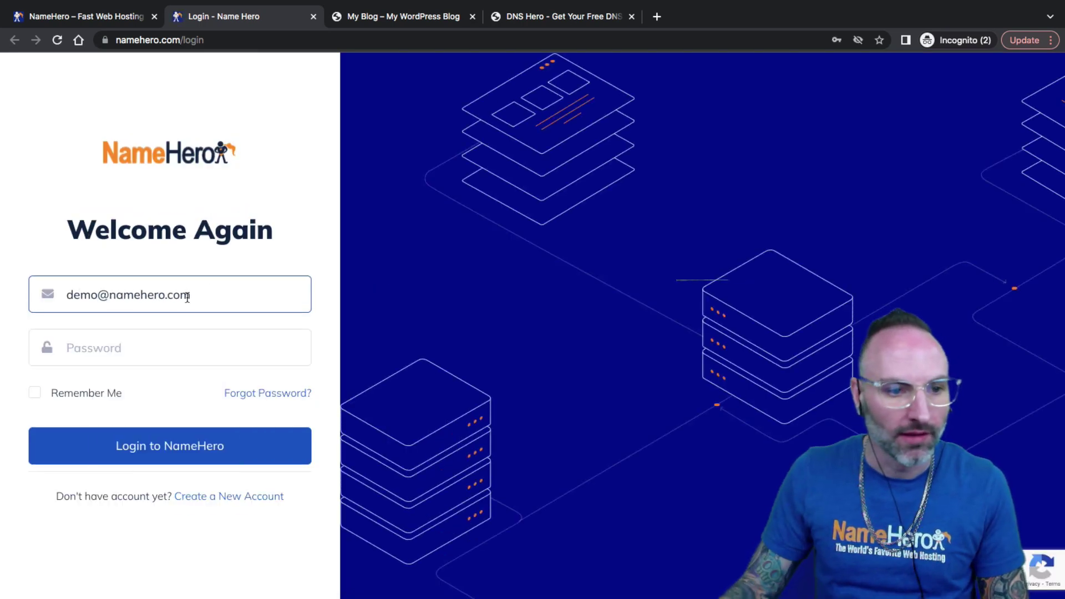
{"action": "left_click", "coordinate": [147, 348]}
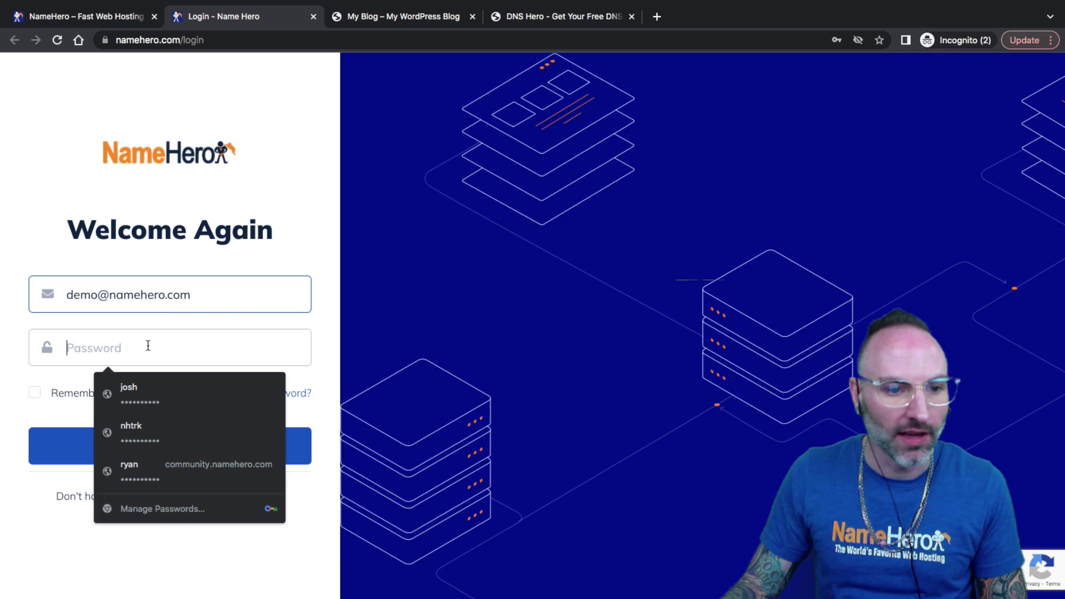
{"action": "right_click", "coordinate": [148, 347]}
{"action": "left_click", "coordinate": [205, 453]}
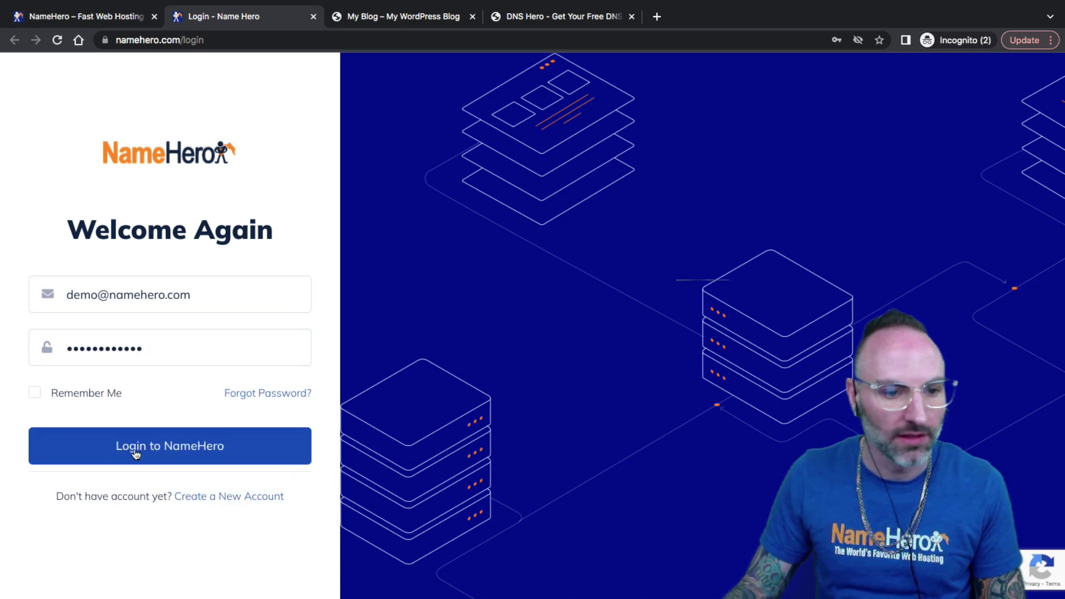
{"action": "left_click", "coordinate": [138, 446]}
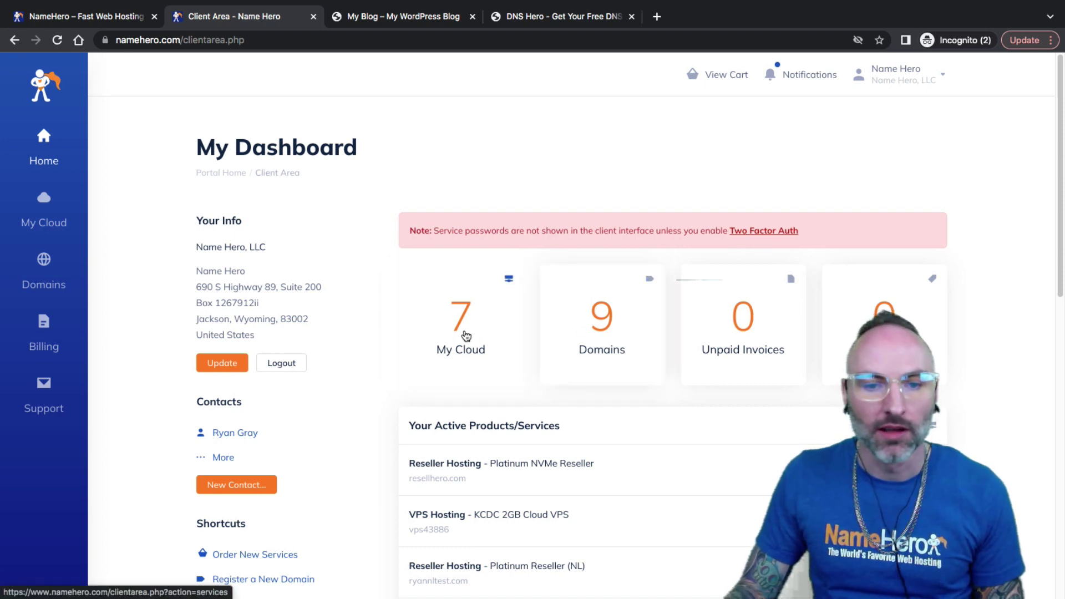
Step: Open the Web Hosting - Business Cloud service for keydiets.com from My Cloud
{"action": "left_click", "coordinate": [460, 369]}
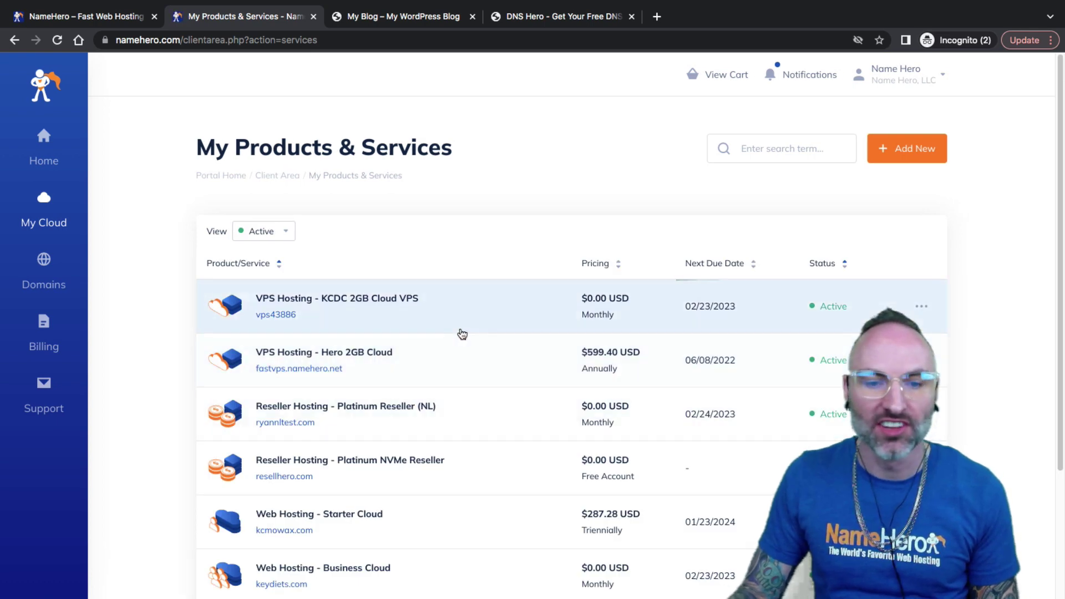
{"action": "scroll", "coordinate": [462, 381], "scroll_direction": "down", "scroll_amount": 3}
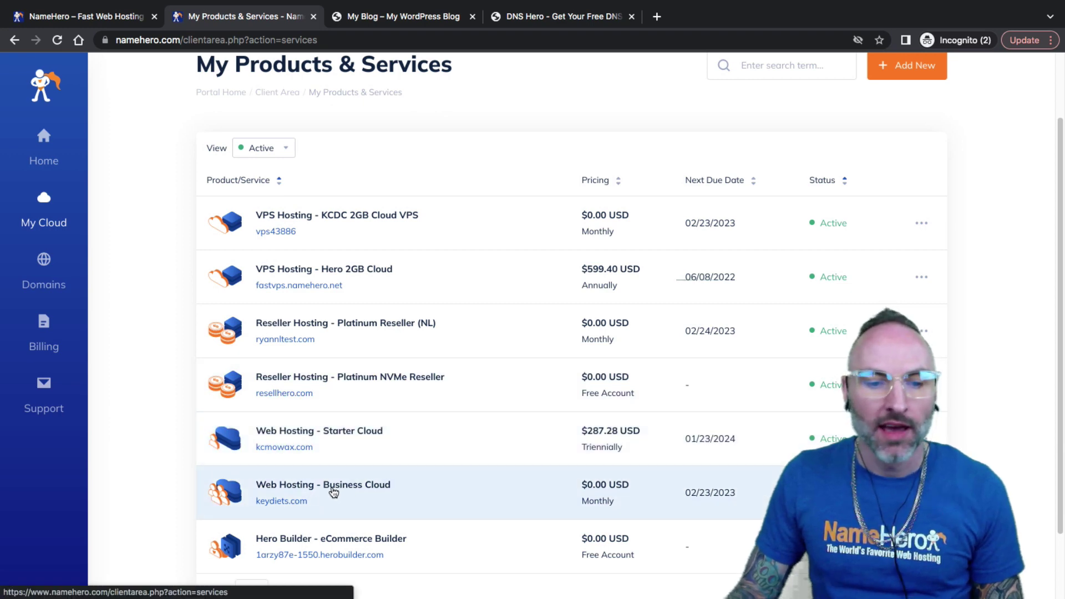
{"action": "left_click", "coordinate": [333, 492]}
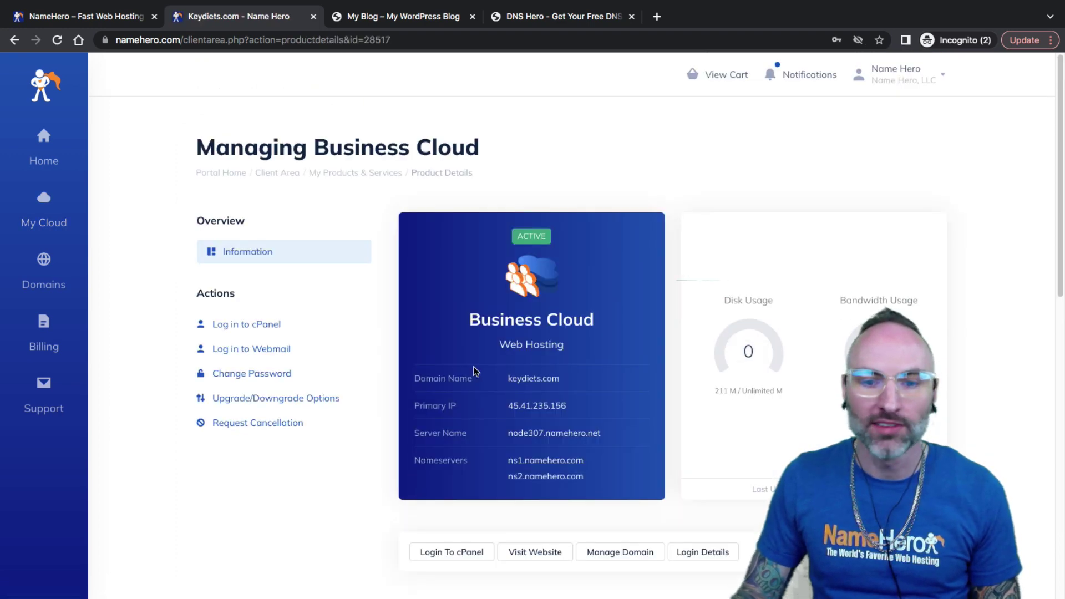
Step: Compare the blog's websiteaide.com address with the keydiets.com domain on the management page
{"action": "left_click", "coordinate": [393, 16]}
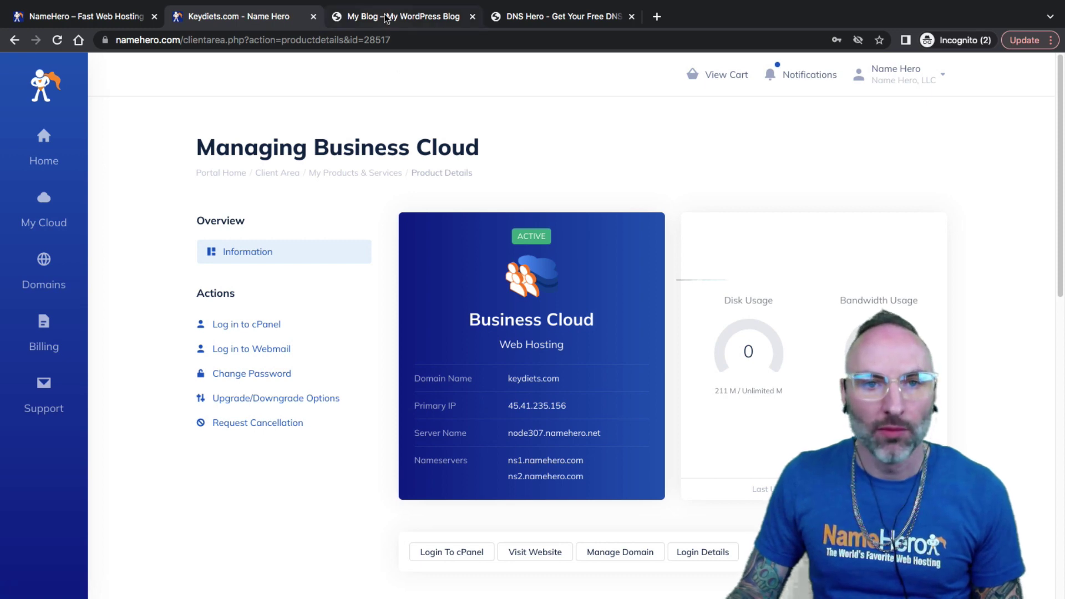
{"action": "left_click_drag", "start_coordinate": [220, 41], "coordinate": [299, 40]}
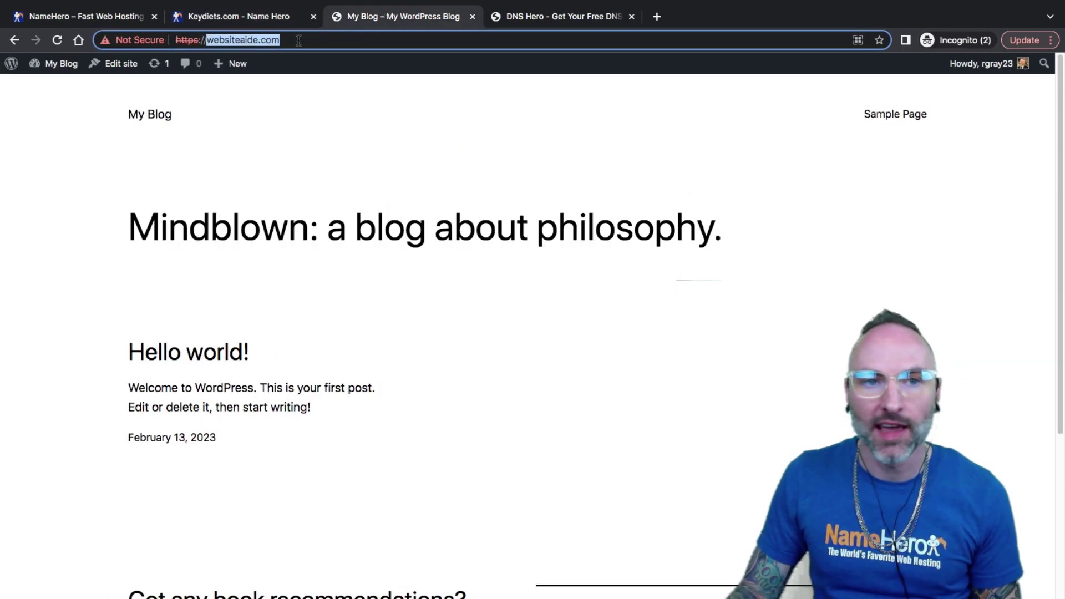
{"action": "left_click", "coordinate": [238, 18]}
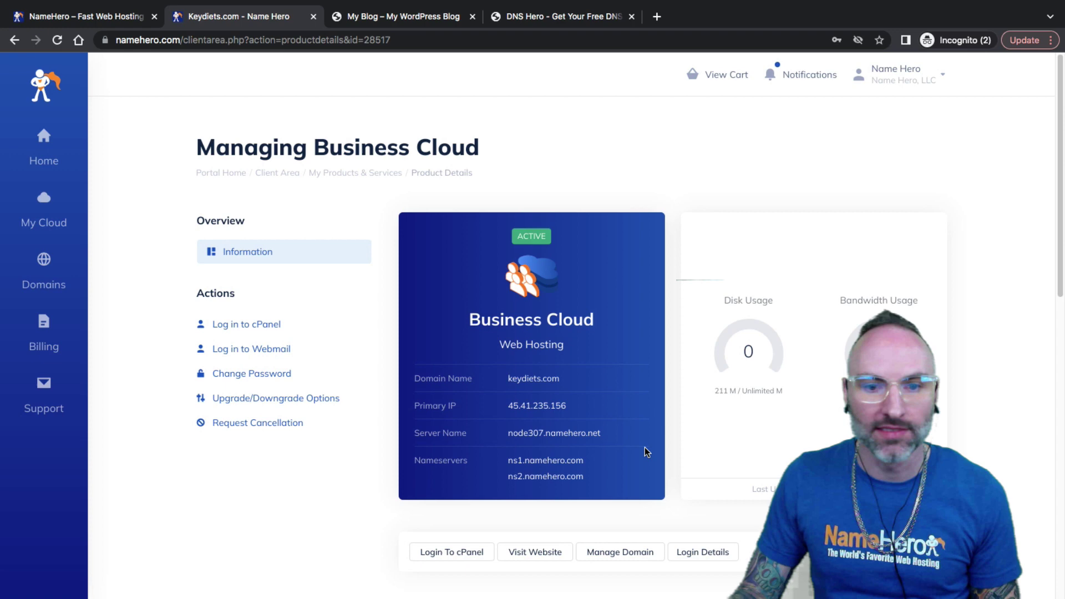
{"action": "left_click_drag", "start_coordinate": [514, 376], "coordinate": [560, 379]}
{"action": "left_click", "coordinate": [548, 377]}
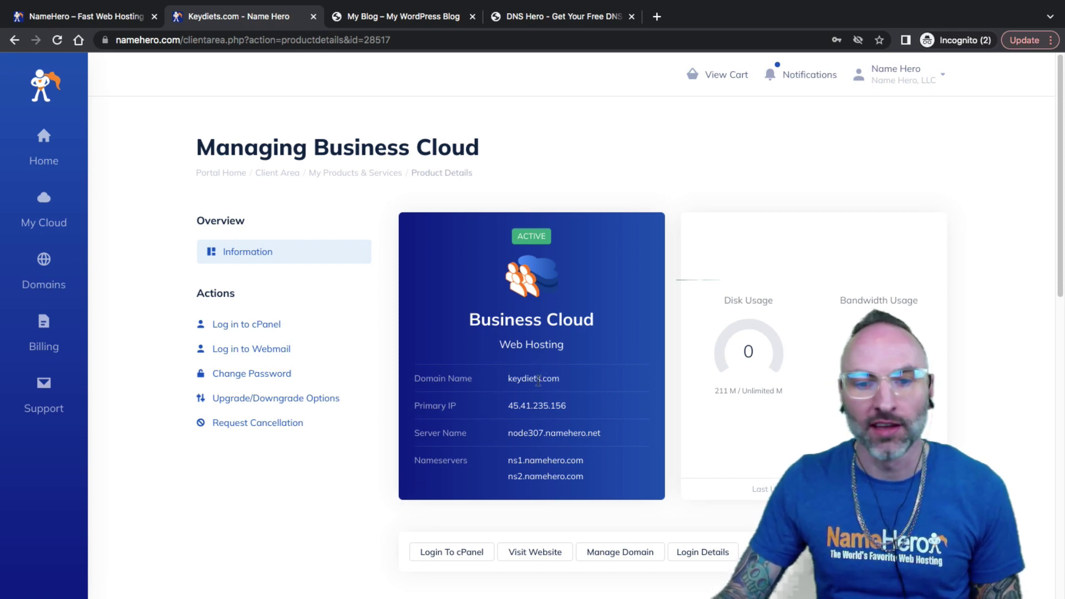
{"action": "left_click_drag", "start_coordinate": [506, 381], "coordinate": [543, 380]}
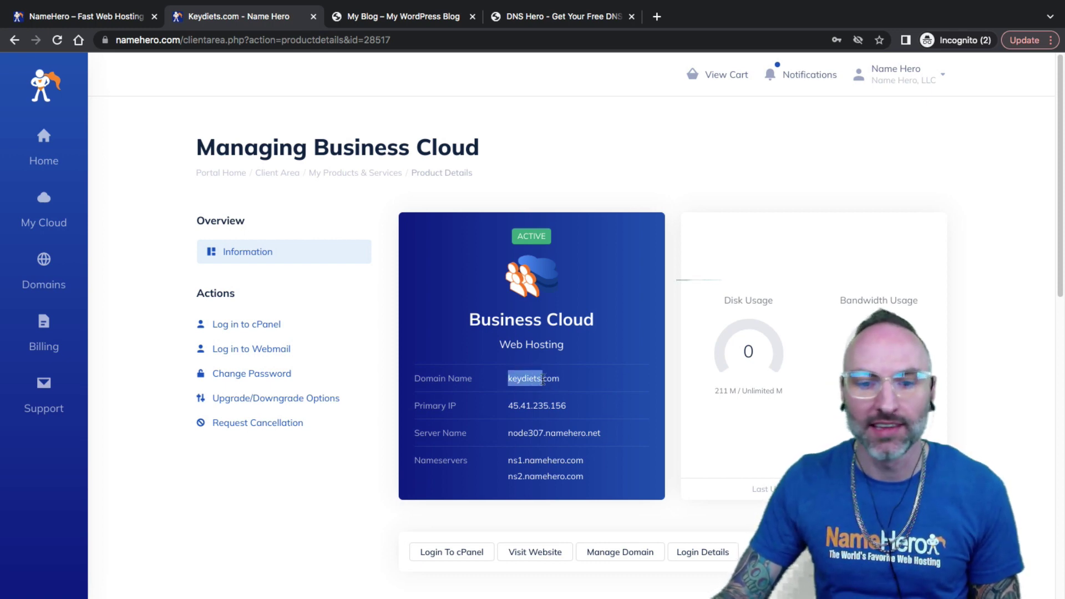
{"action": "left_click", "coordinate": [539, 381]}
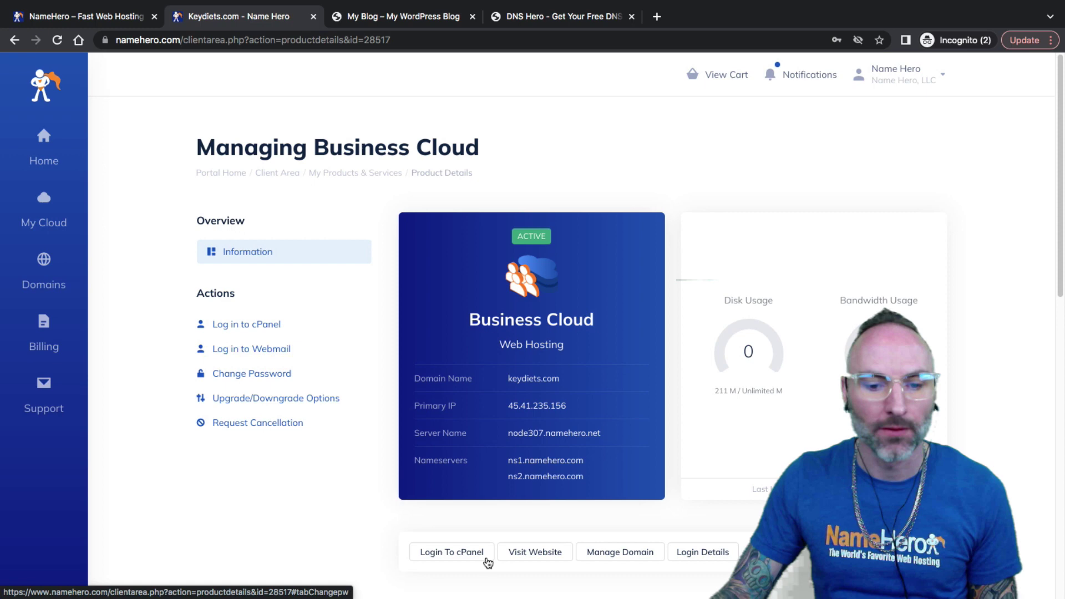
Step: Log in to cPanel and open the SSL/TLS manager by searching the tools for 'ssl'
{"action": "left_click", "coordinate": [448, 552]}
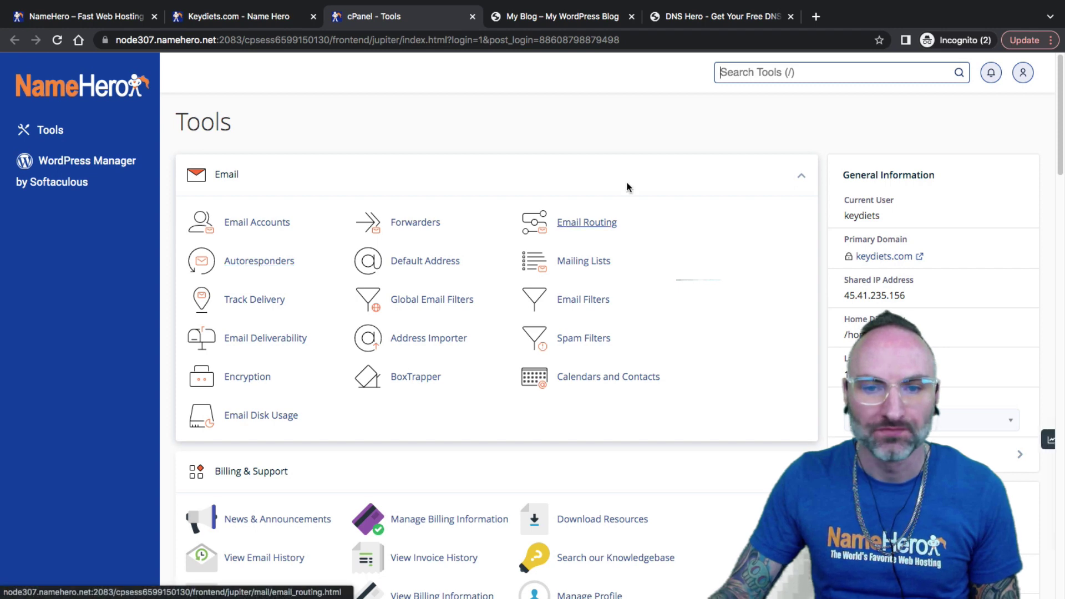
{"action": "left_click", "coordinate": [715, 76]}
{"action": "type", "text": "ssl"}
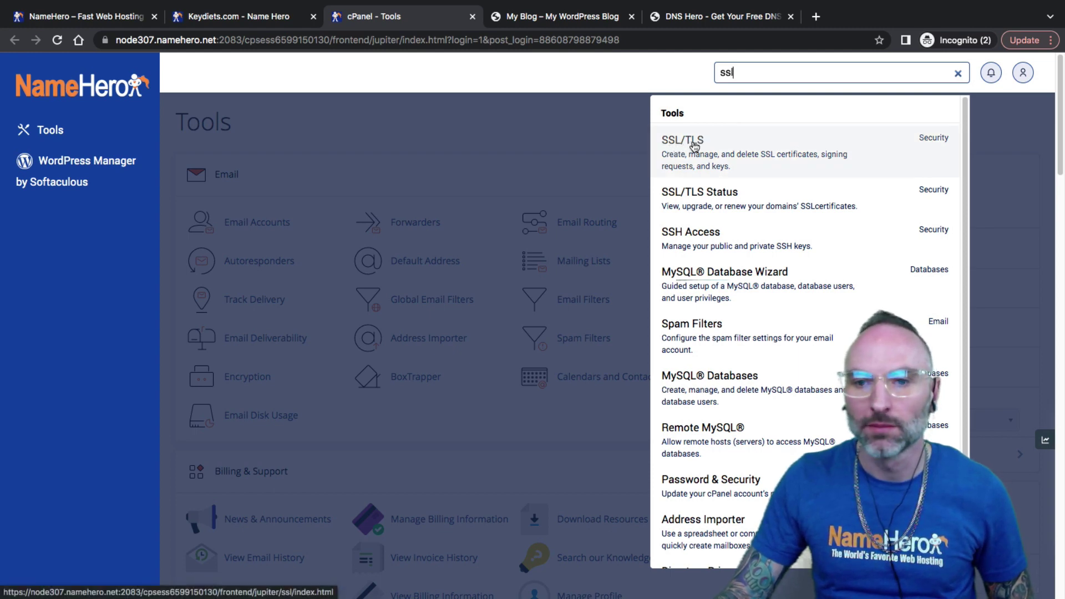
{"action": "left_click", "coordinate": [694, 146]}
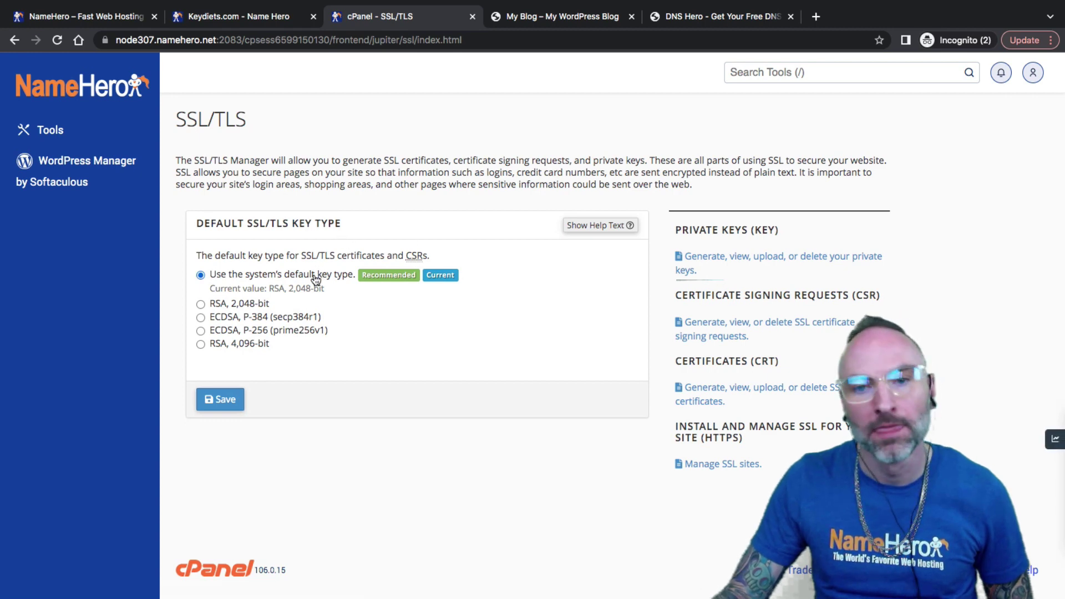
{"action": "left_click_drag", "start_coordinate": [207, 225], "coordinate": [272, 225]}
{"action": "left_click", "coordinate": [272, 224]}
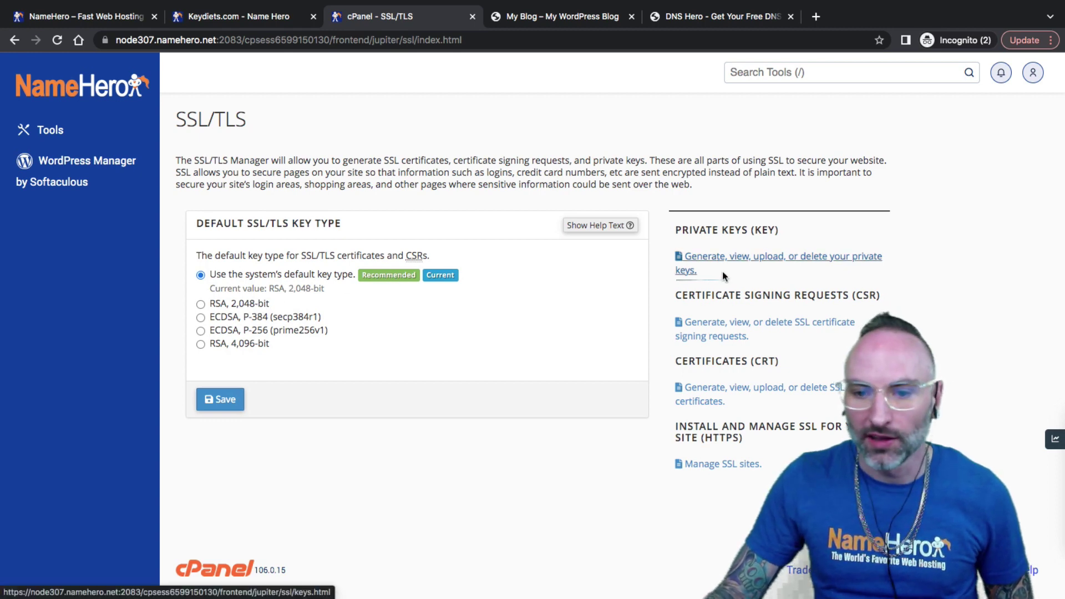
{"action": "left_click", "coordinate": [694, 410]}
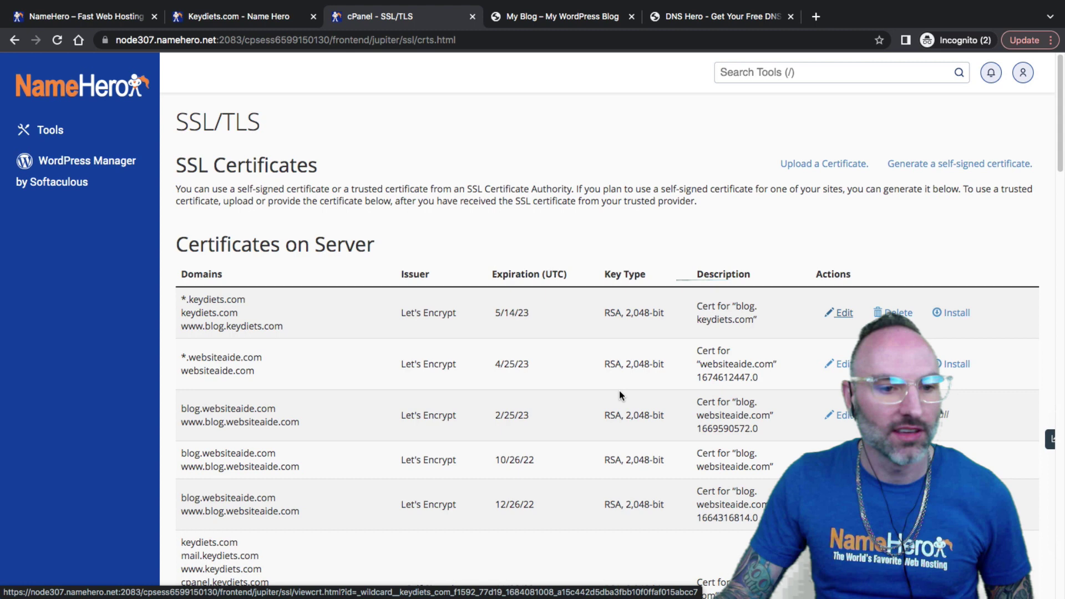
{"action": "scroll", "coordinate": [619, 391], "scroll_direction": "down", "scroll_amount": 1}
{"action": "scroll", "coordinate": [612, 391], "scroll_direction": "down", "scroll_amount": 1}
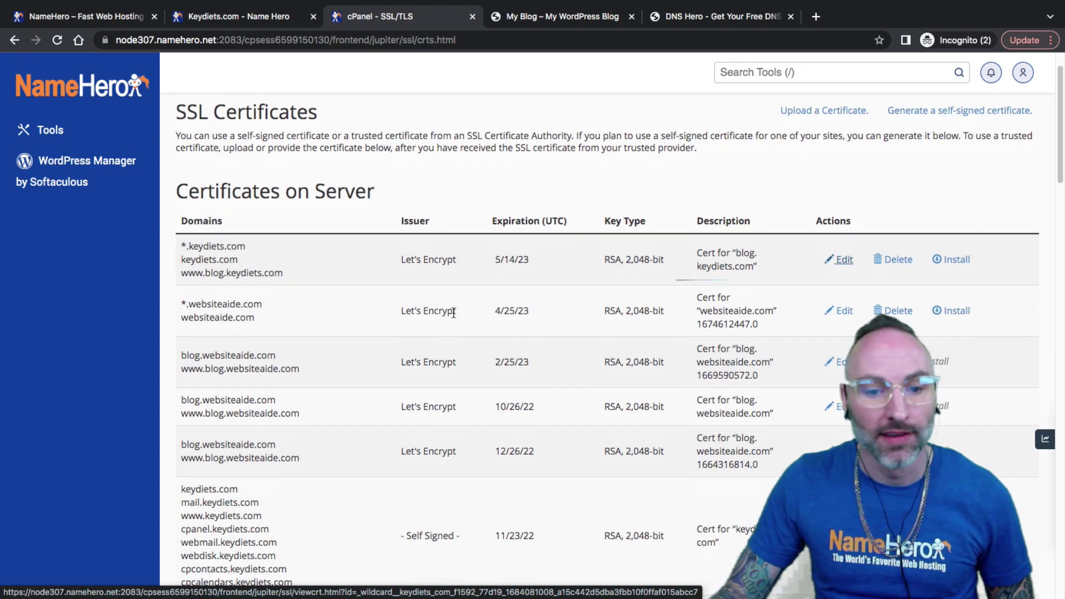
{"action": "scroll", "coordinate": [417, 306], "scroll_direction": "down", "scroll_amount": 5}
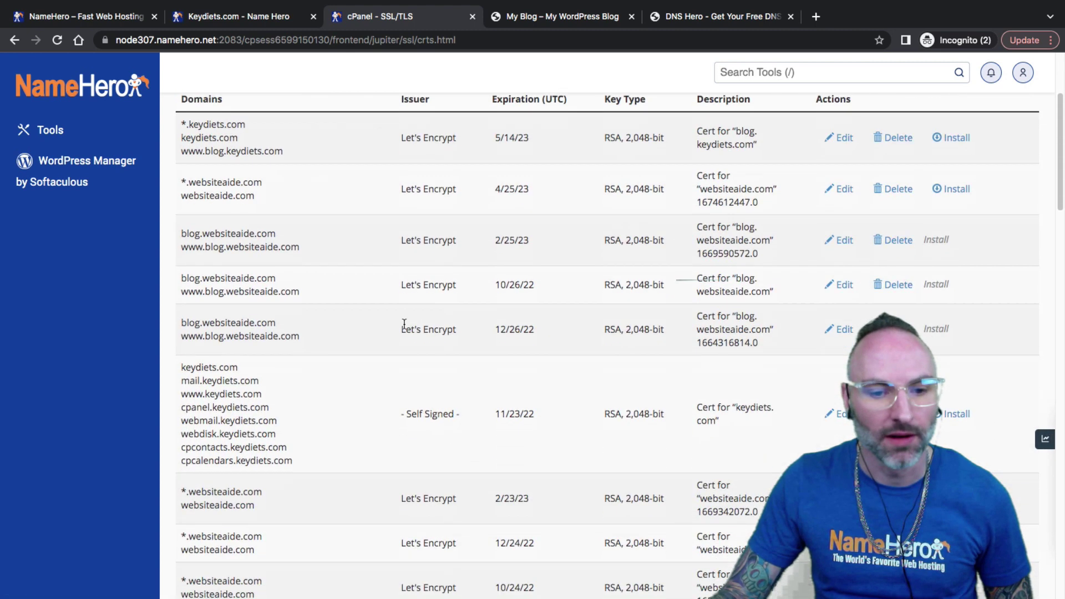
{"action": "scroll", "coordinate": [395, 340], "scroll_direction": "down", "scroll_amount": 7}
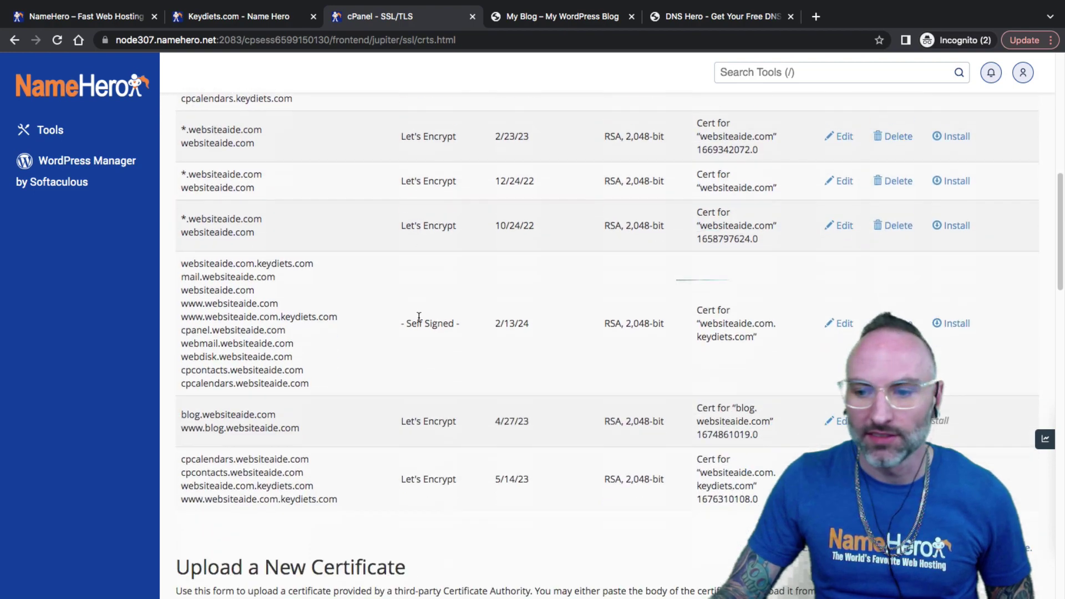
{"action": "scroll", "coordinate": [225, 306], "scroll_direction": "up", "scroll_amount": 5}
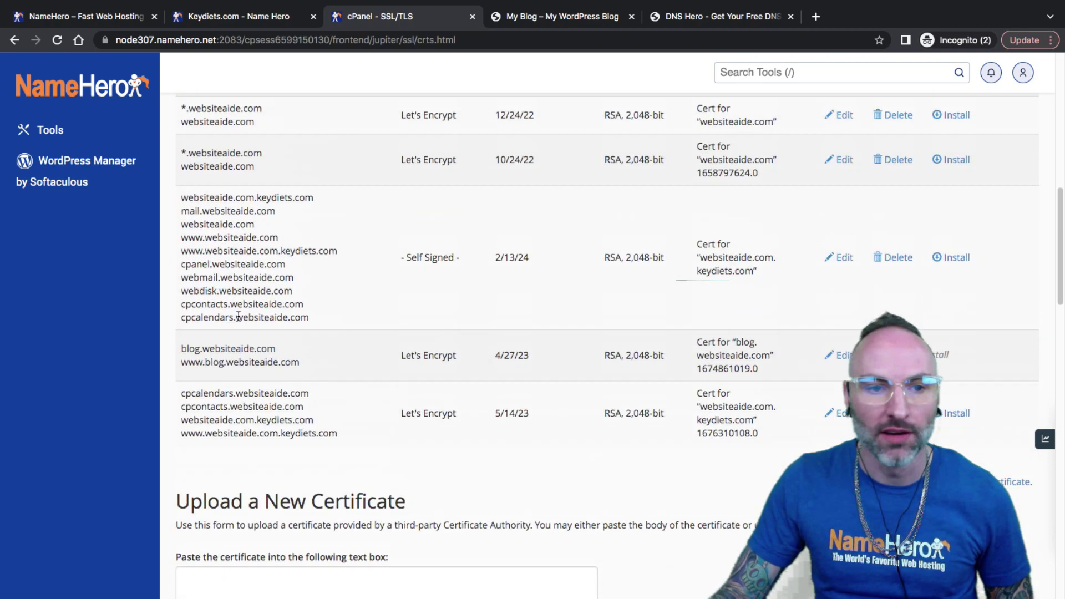
{"action": "scroll", "coordinate": [746, 379], "scroll_direction": "up", "scroll_amount": 8}
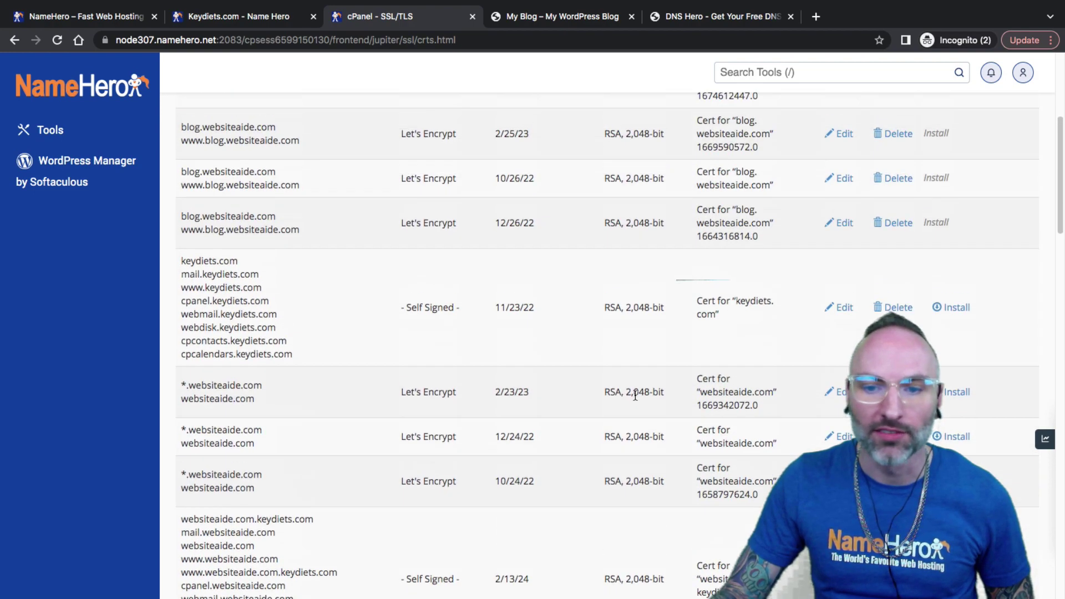
{"action": "scroll", "coordinate": [626, 394], "scroll_direction": "down", "scroll_amount": 4}
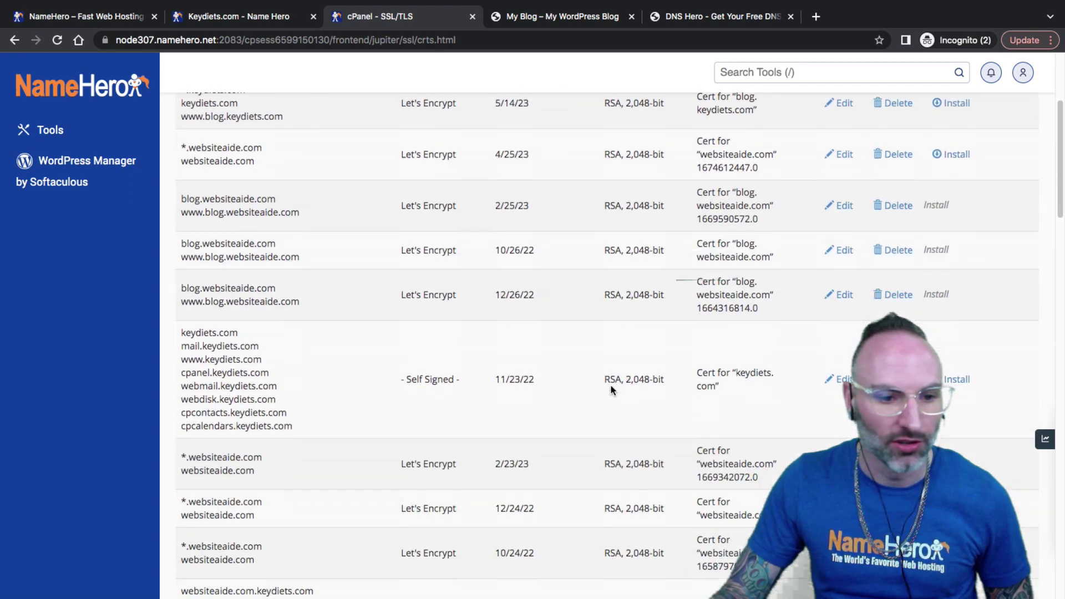
{"action": "left_click", "coordinate": [585, 17]}
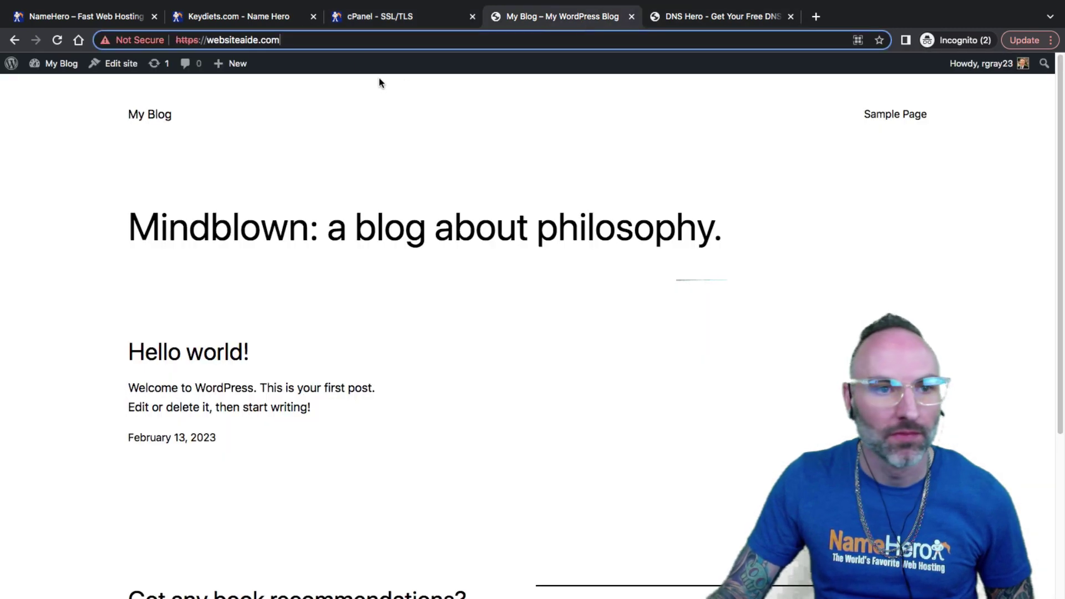
{"action": "left_click", "coordinate": [57, 41]}
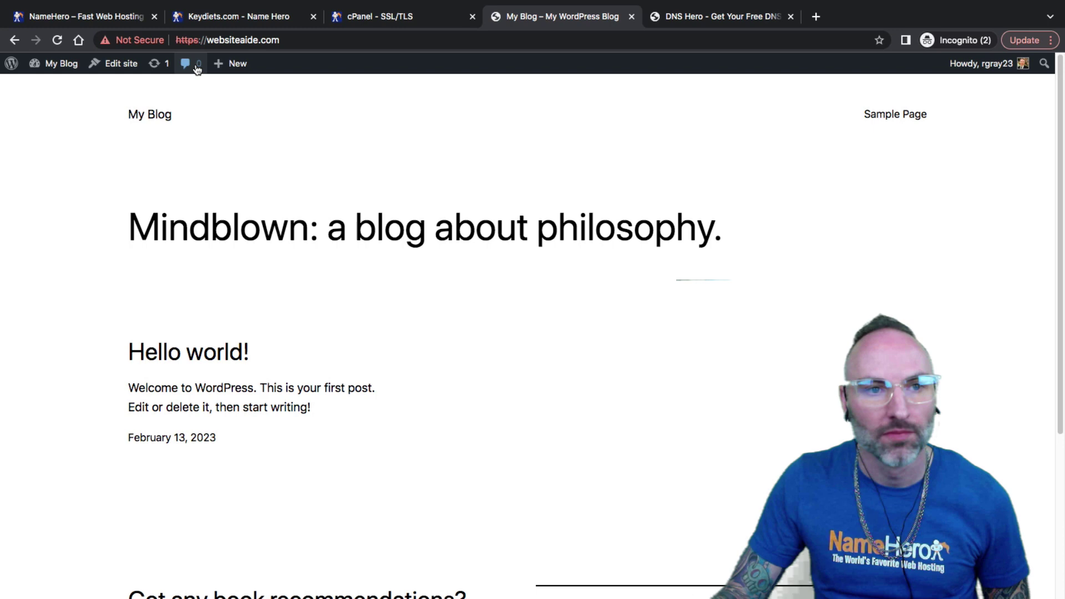
{"action": "left_click", "coordinate": [300, 40]}
{"action": "left_click", "coordinate": [333, 40]}
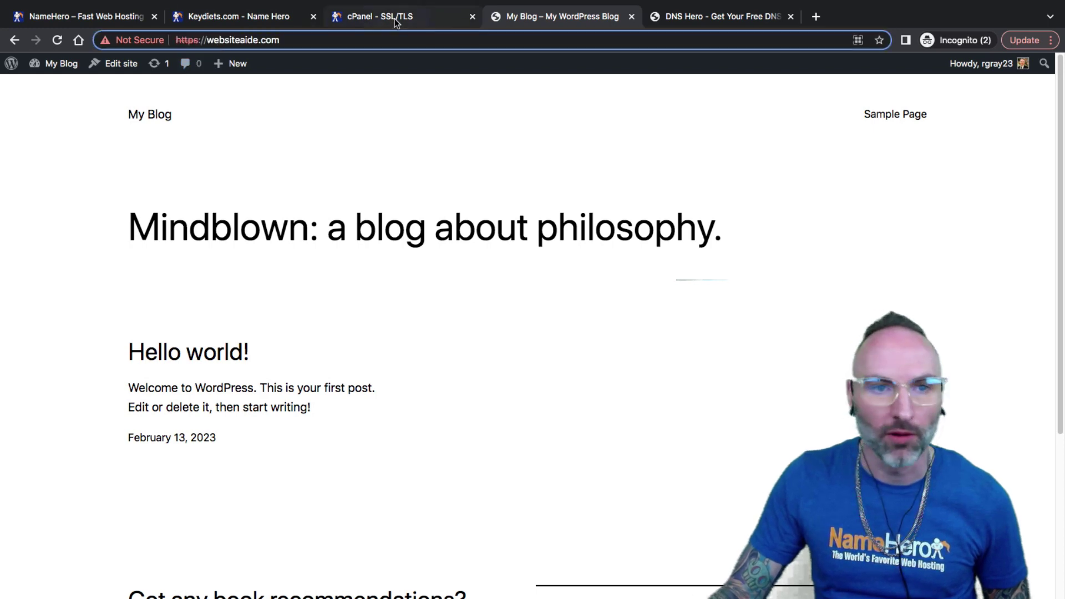
{"action": "left_click", "coordinate": [394, 19]}
{"action": "scroll", "coordinate": [383, 222], "scroll_direction": "down", "scroll_amount": 3}
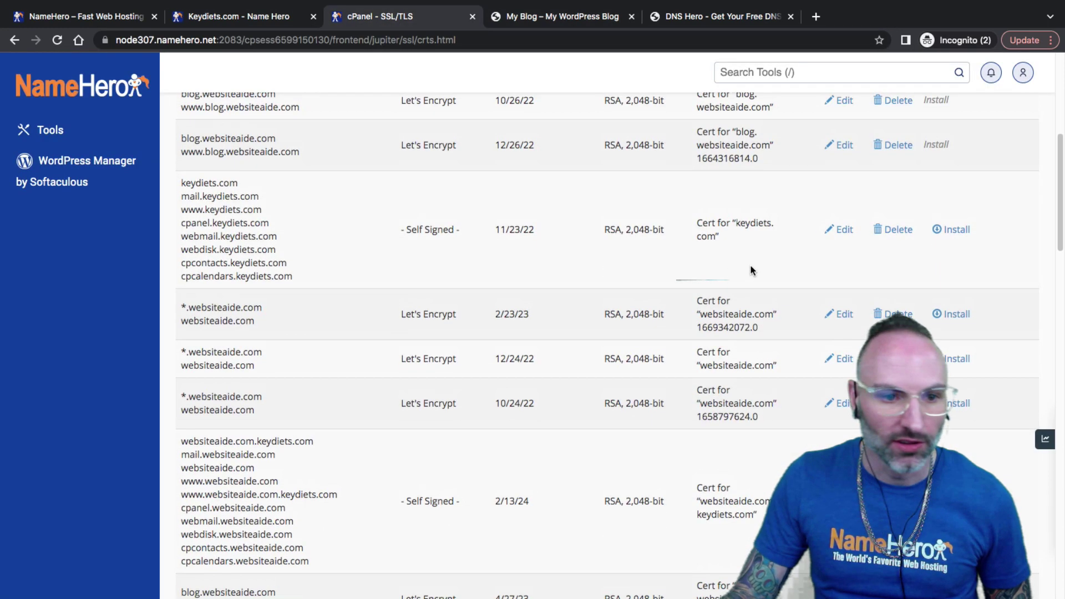
{"action": "left_click_drag", "start_coordinate": [187, 307], "coordinate": [180, 304]}
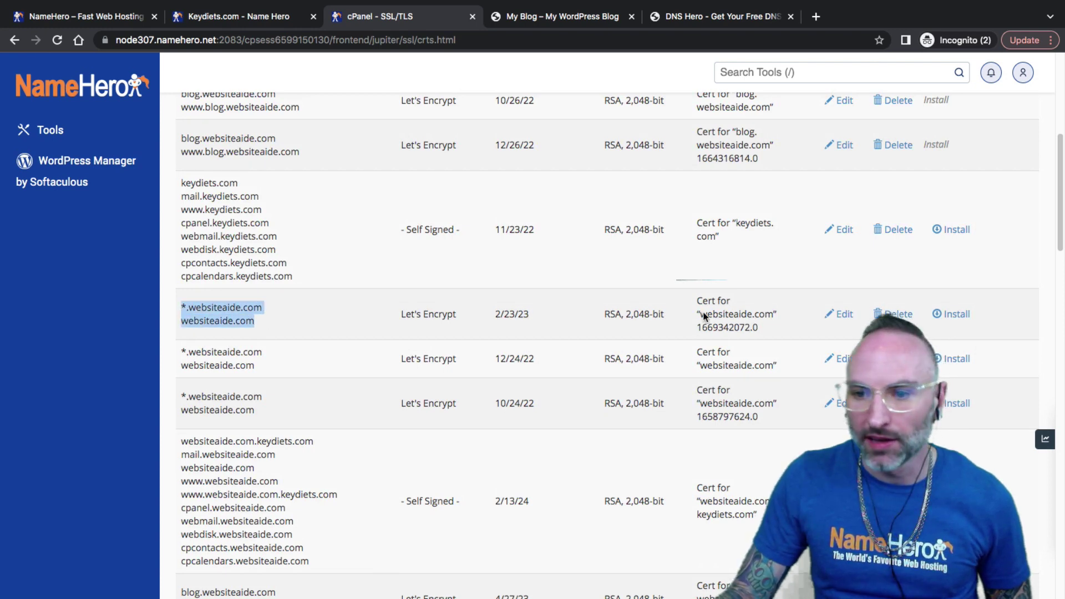
Step: Start installing the *.websiteaide.com certificate and choose Update Certificate for the websiteaide.com site
{"action": "left_click", "coordinate": [953, 314]}
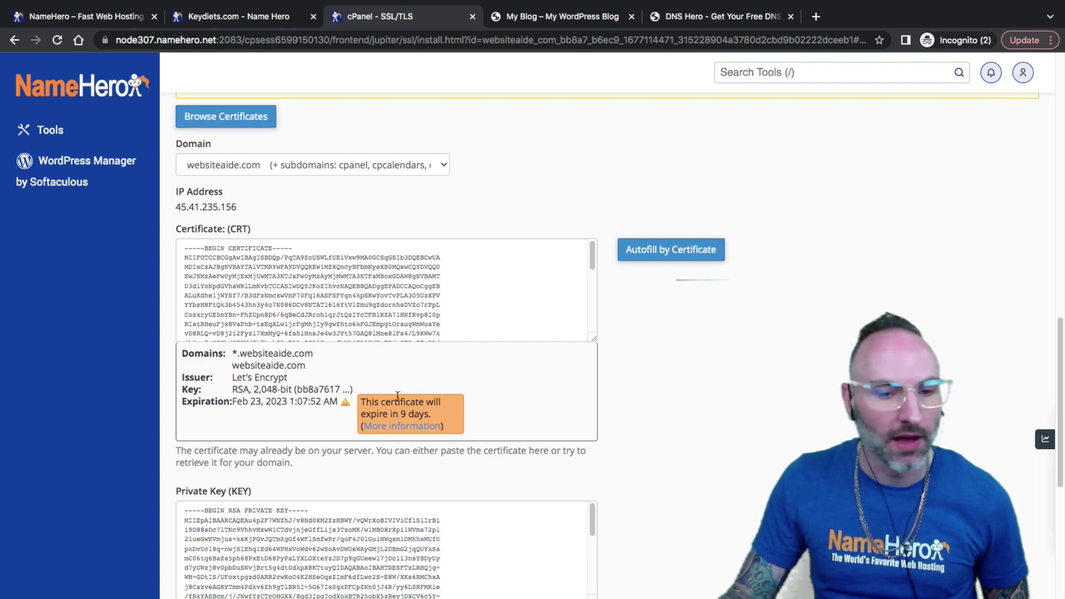
{"action": "scroll", "coordinate": [363, 410], "scroll_direction": "up", "scroll_amount": 5}
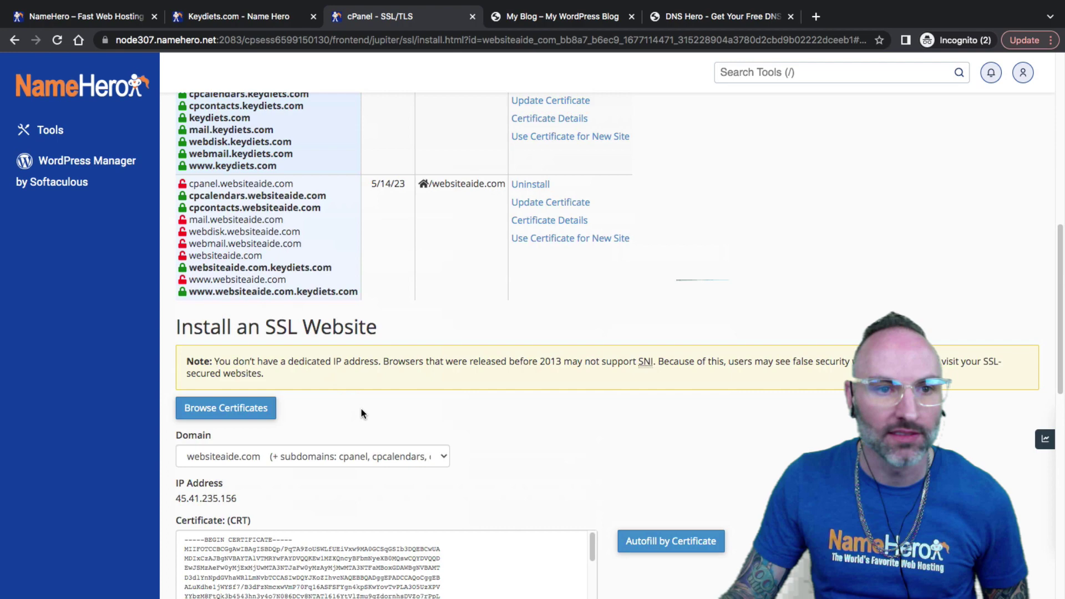
{"action": "scroll", "coordinate": [361, 413], "scroll_direction": "up", "scroll_amount": 4}
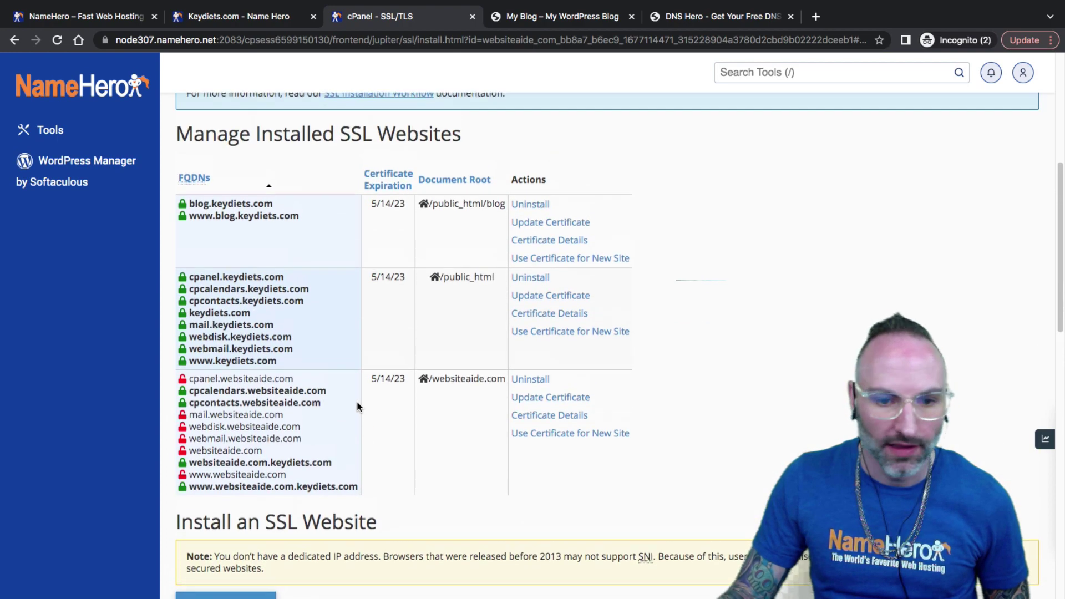
{"action": "scroll", "coordinate": [362, 396], "scroll_direction": "up", "scroll_amount": 6}
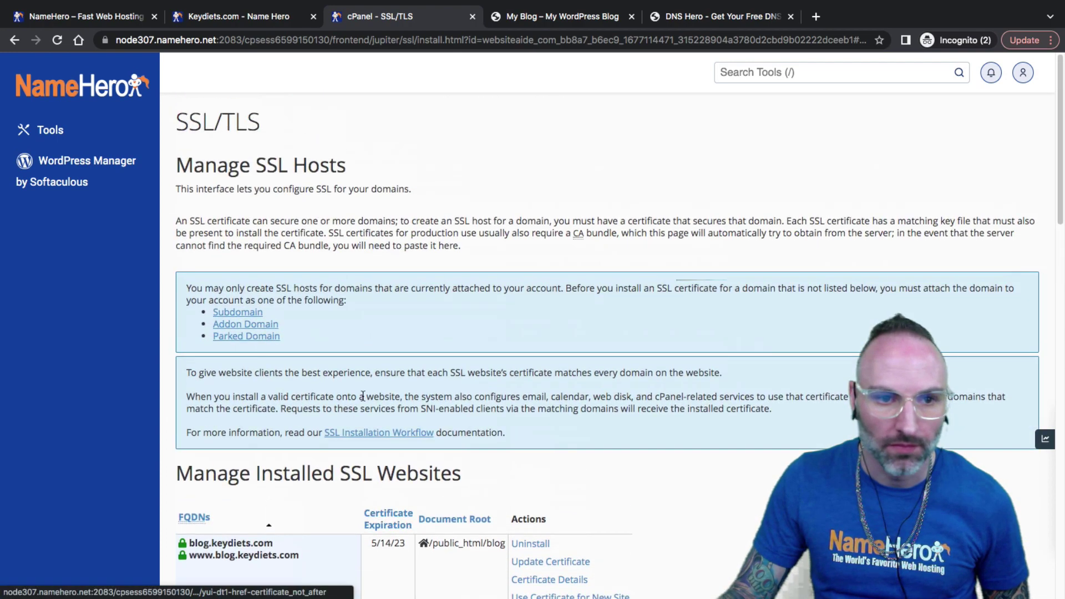
{"action": "scroll", "coordinate": [362, 396], "scroll_direction": "down", "scroll_amount": 12}
{"action": "scroll", "coordinate": [363, 395], "scroll_direction": "up", "scroll_amount": 5}
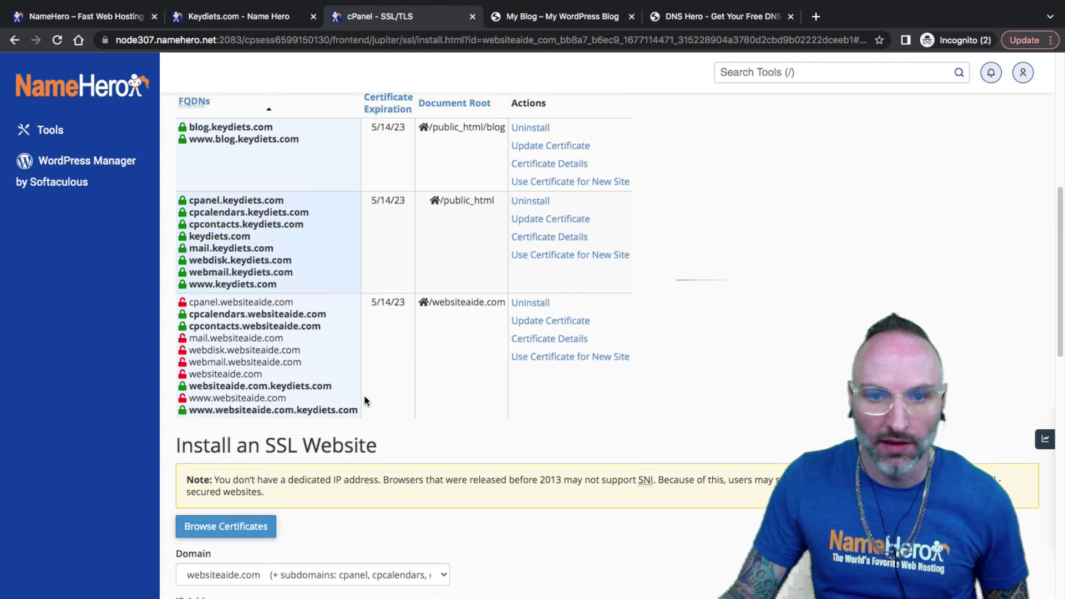
{"action": "scroll", "coordinate": [365, 401], "scroll_direction": "up", "scroll_amount": 1}
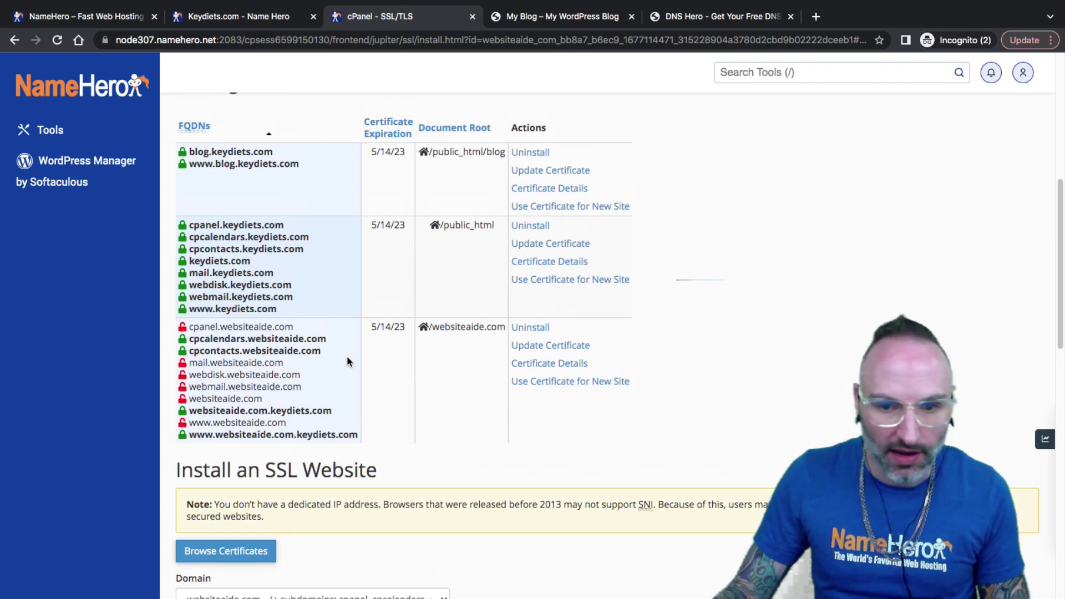
{"action": "left_click", "coordinate": [536, 347]}
{"action": "scroll", "coordinate": [520, 340], "scroll_direction": "up", "scroll_amount": 5}
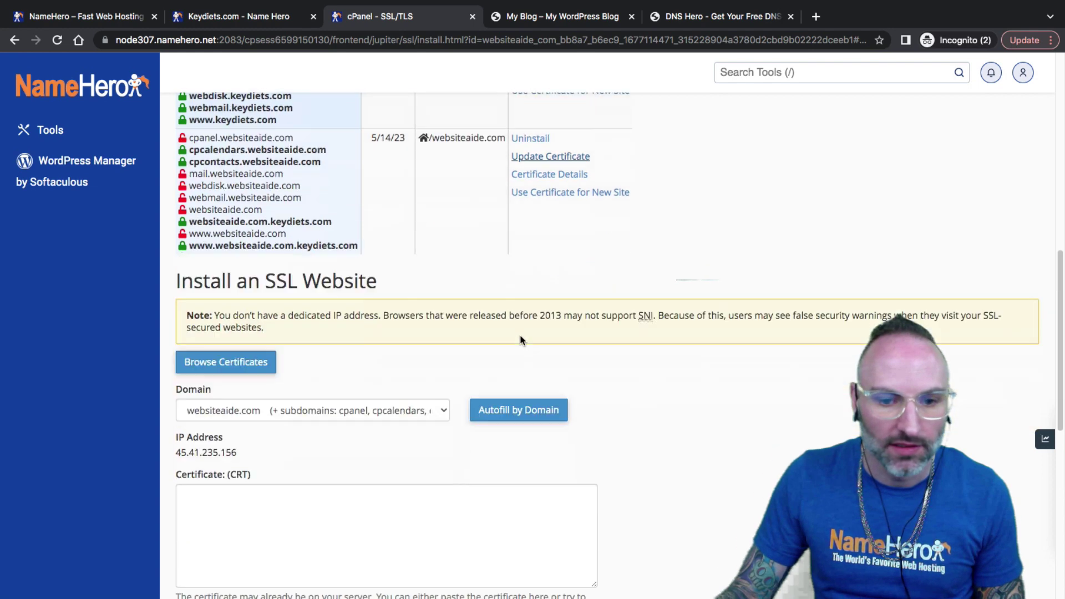
{"action": "scroll", "coordinate": [520, 340], "scroll_direction": "down", "scroll_amount": 5}
Step: Select websiteaide.com, autofill by domain, install the certificate and dismiss the success message
{"action": "left_click", "coordinate": [375, 285]}
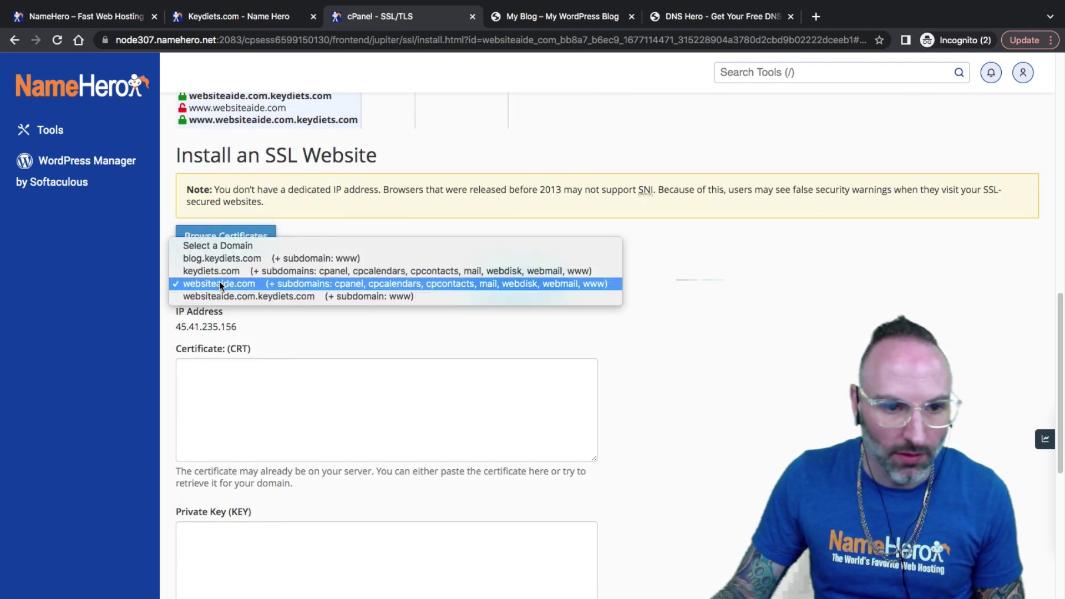
{"action": "left_click", "coordinate": [263, 284]}
{"action": "left_click", "coordinate": [506, 297]}
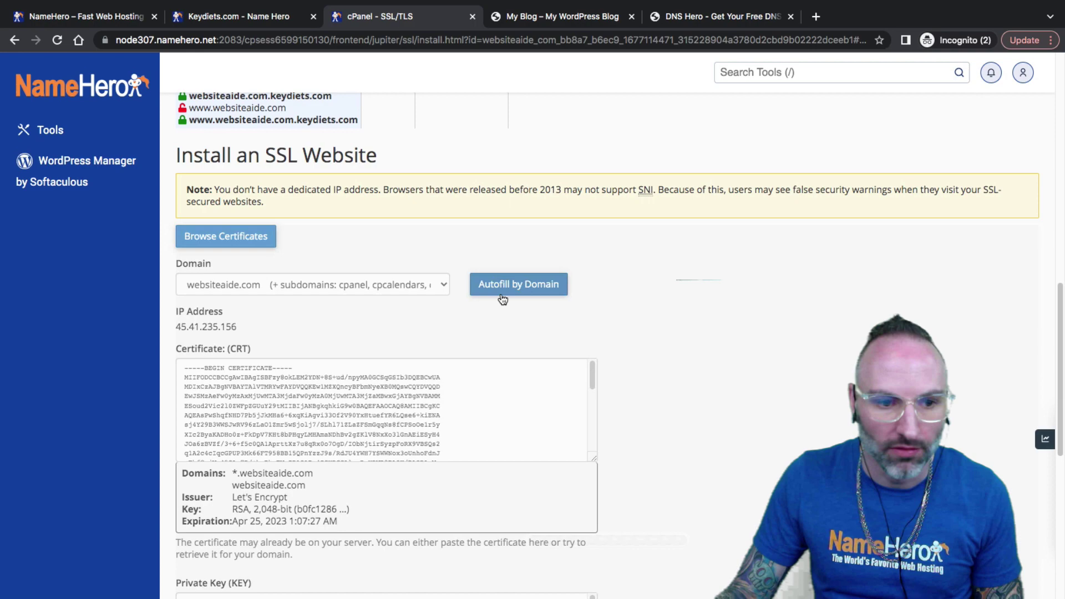
{"action": "scroll", "coordinate": [478, 350], "scroll_direction": "down", "scroll_amount": 8}
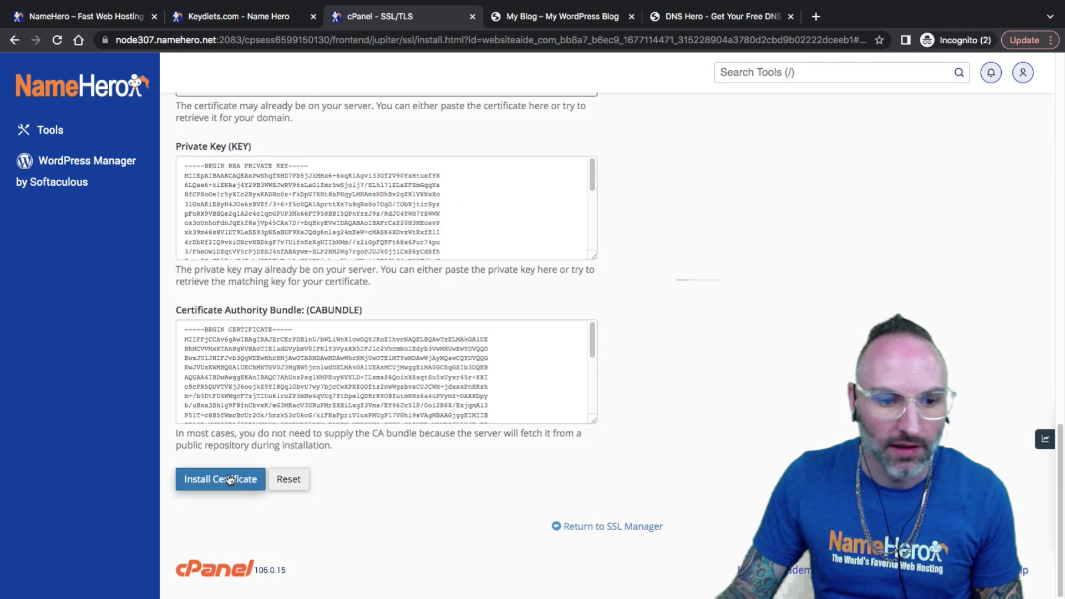
{"action": "left_click", "coordinate": [229, 479]}
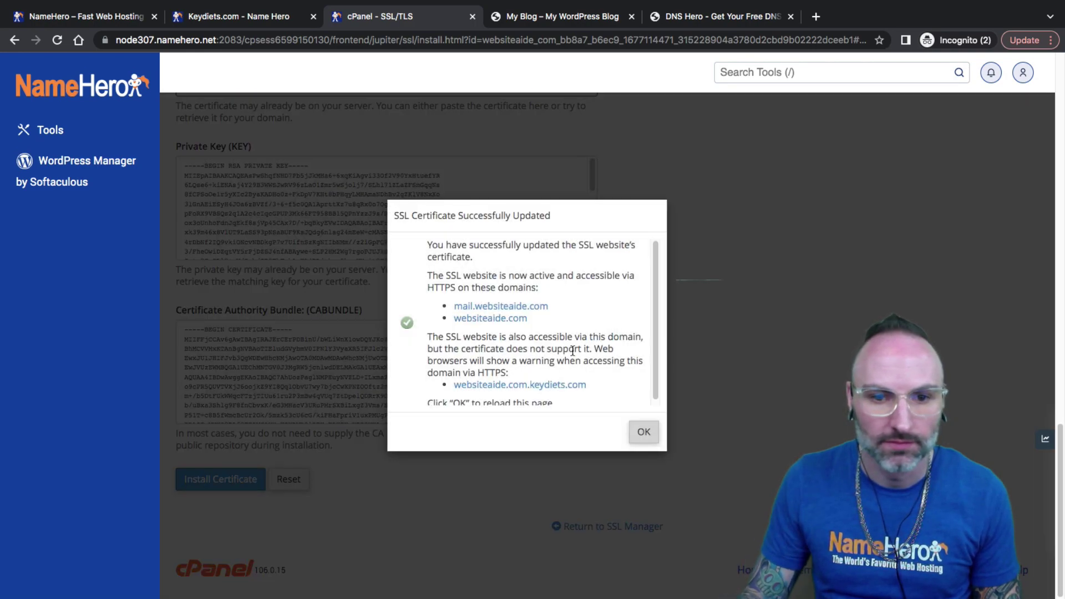
{"action": "left_click_drag", "start_coordinate": [429, 245], "coordinate": [594, 246]}
{"action": "left_click", "coordinate": [595, 246]}
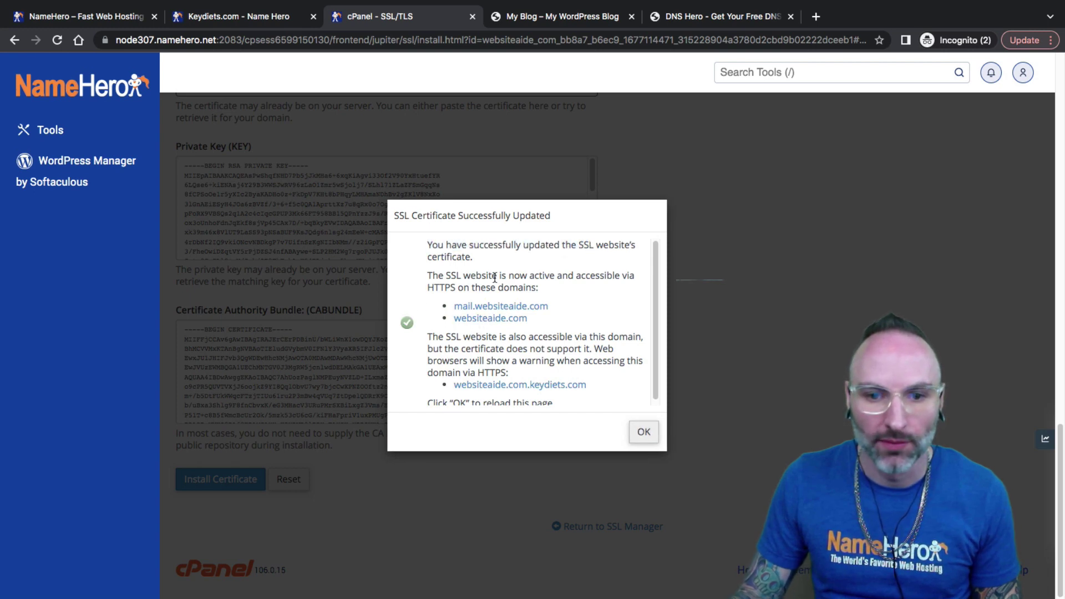
{"action": "scroll", "coordinate": [476, 331], "scroll_direction": "down", "scroll_amount": 1}
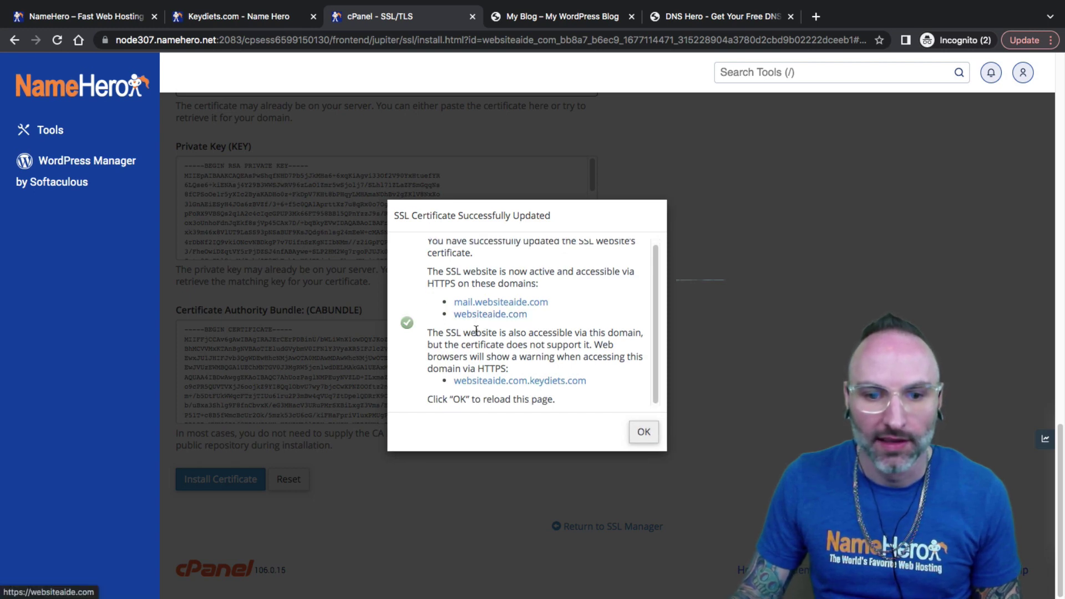
{"action": "left_click", "coordinate": [644, 432]}
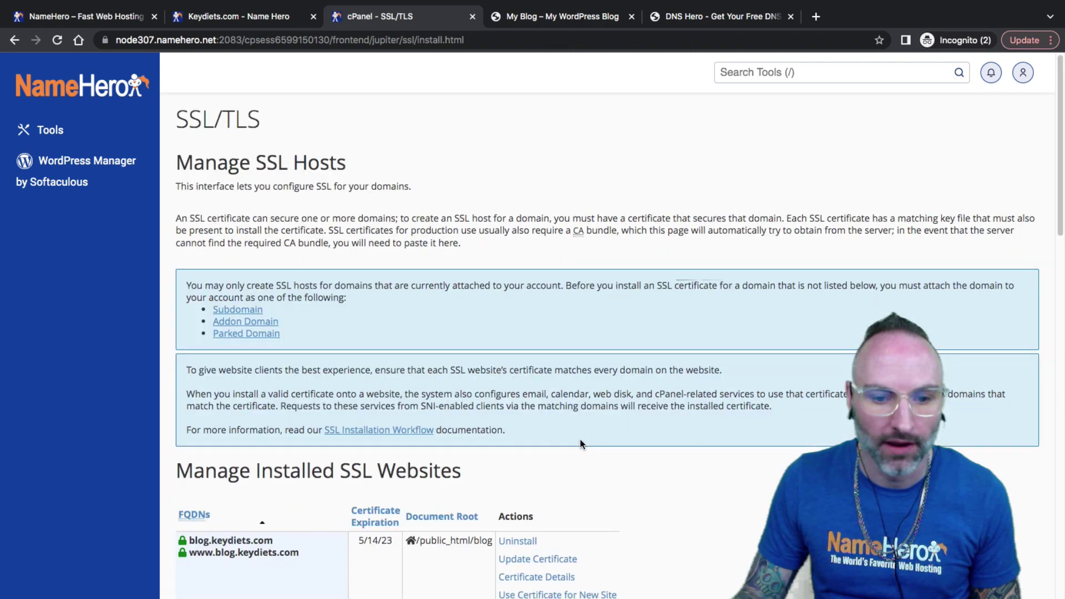
{"action": "scroll", "coordinate": [569, 442], "scroll_direction": "down", "scroll_amount": 2}
{"action": "scroll", "coordinate": [569, 442], "scroll_direction": "down", "scroll_amount": 5}
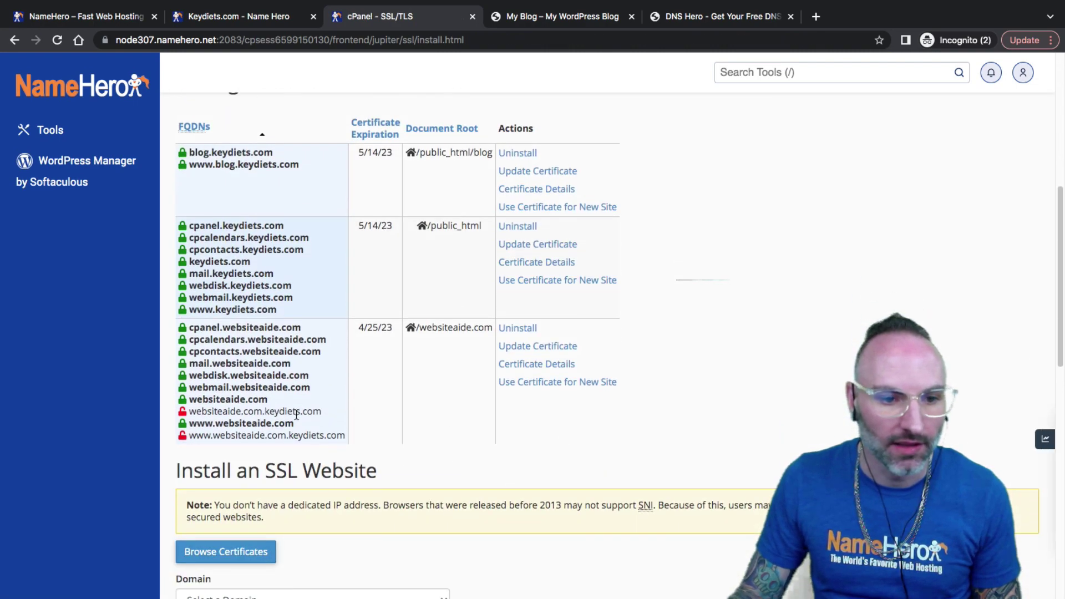
{"action": "left_click_drag", "start_coordinate": [268, 404], "coordinate": [188, 400]}
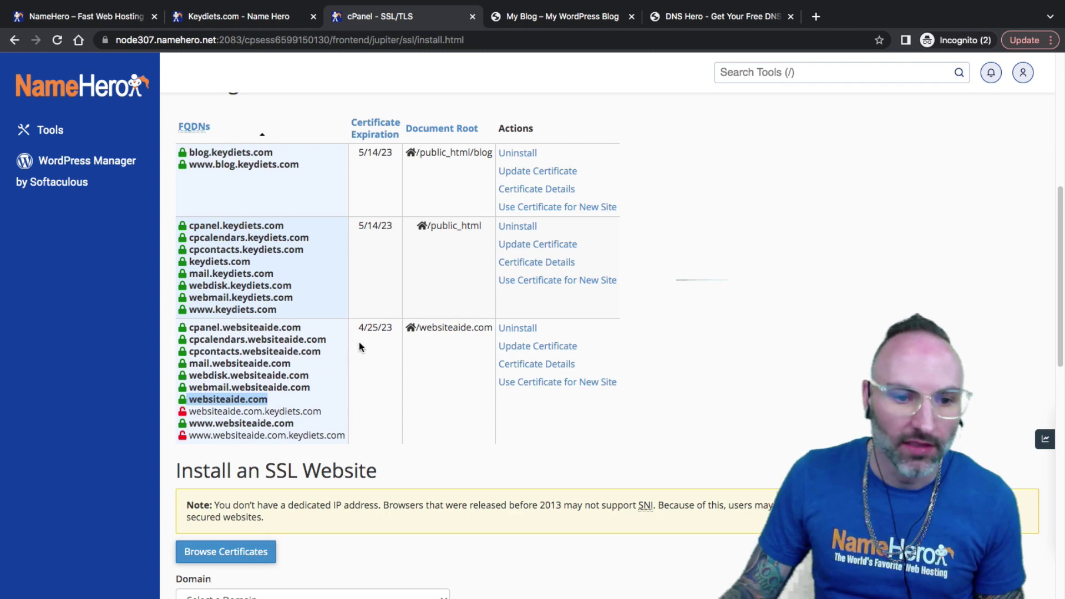
{"action": "left_click_drag", "start_coordinate": [358, 328], "coordinate": [377, 328]}
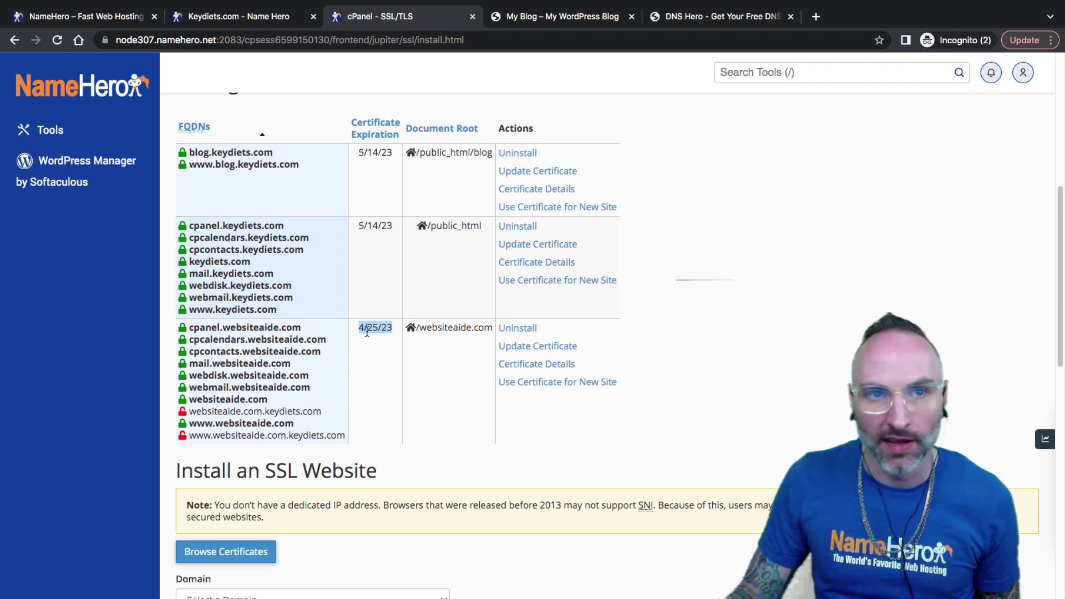
{"action": "left_click_drag", "start_coordinate": [367, 333], "coordinate": [383, 330]}
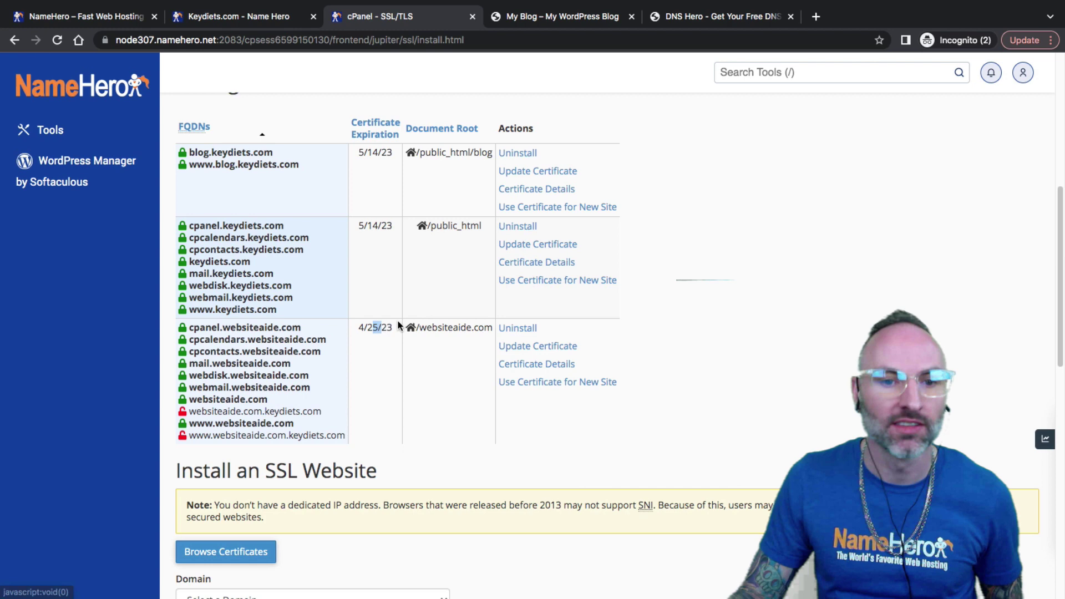
{"action": "left_click_drag", "start_coordinate": [396, 328], "coordinate": [353, 326]}
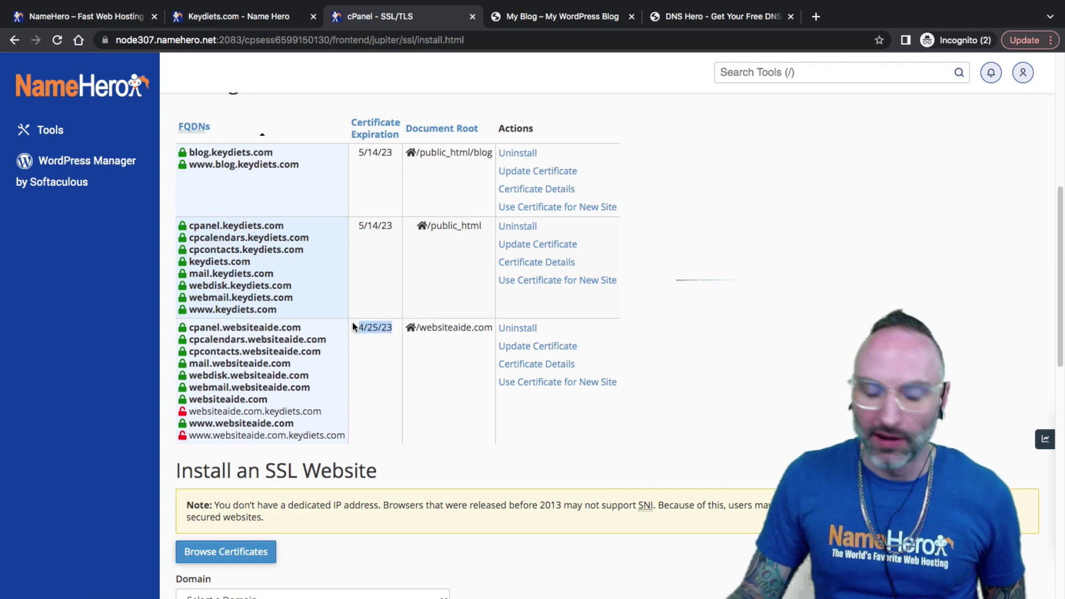
{"action": "left_click", "coordinate": [349, 329]}
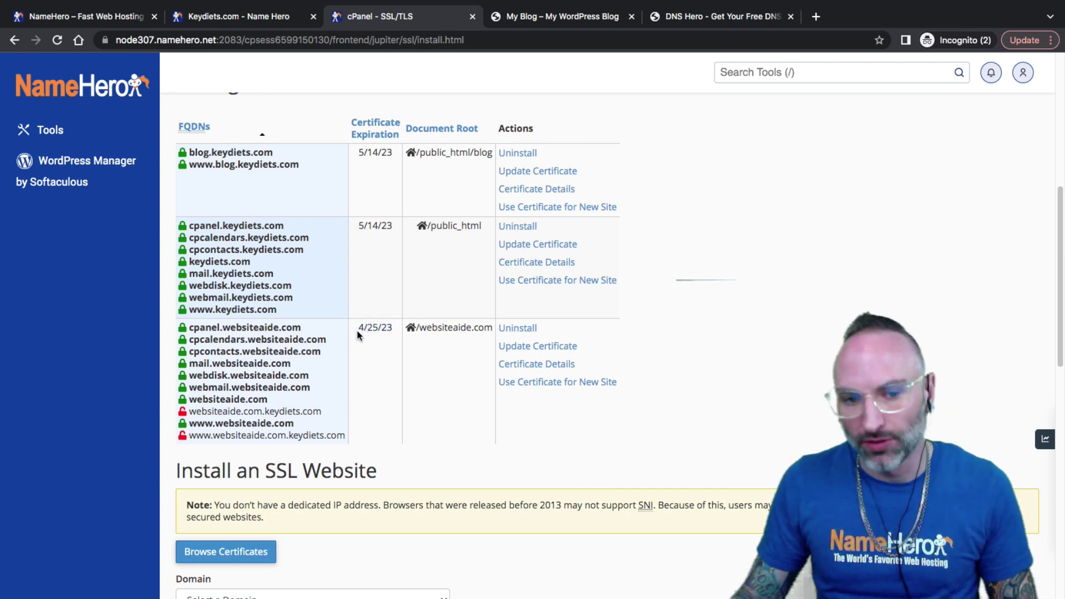
{"action": "left_click_drag", "start_coordinate": [364, 329], "coordinate": [383, 330]}
{"action": "left_click", "coordinate": [383, 328]}
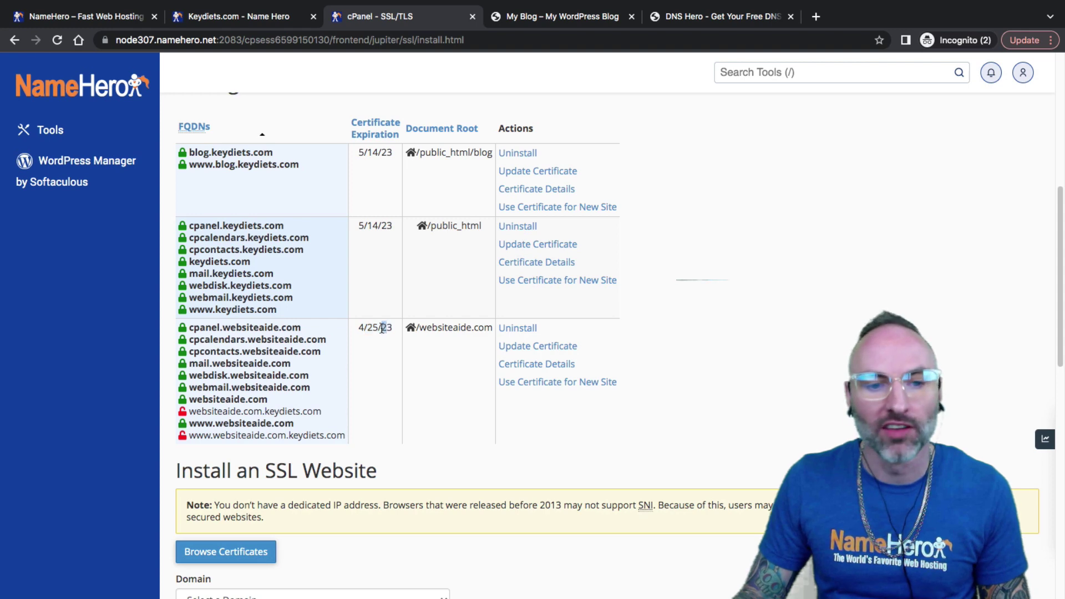
{"action": "left_click", "coordinate": [393, 327]}
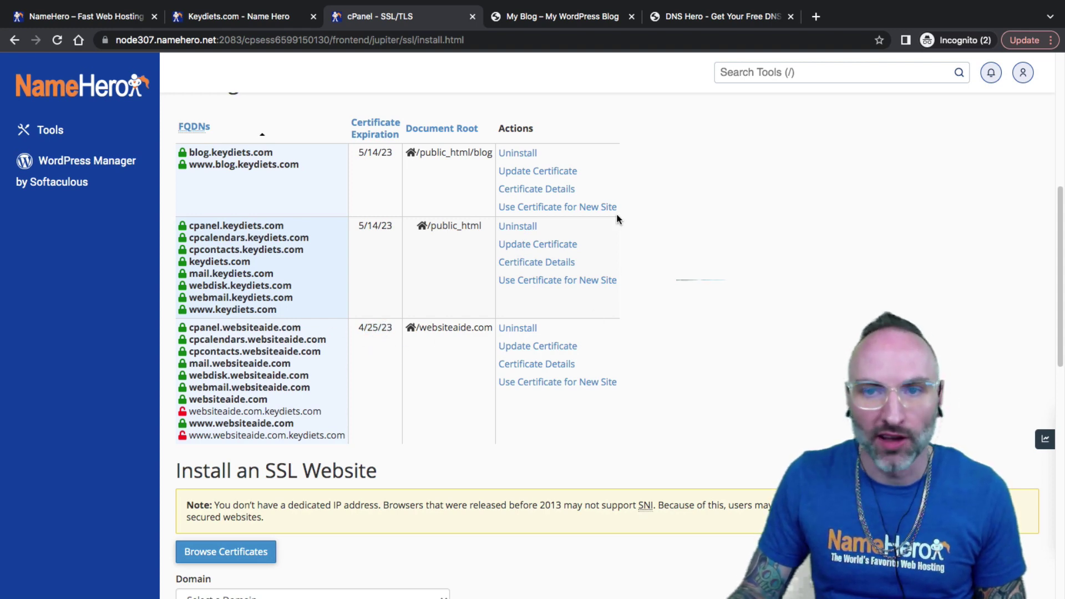
Step: Reload the websiteaide.com blog with Empty Cache and Hard Reload using developer tools
{"action": "left_click", "coordinate": [537, 16]}
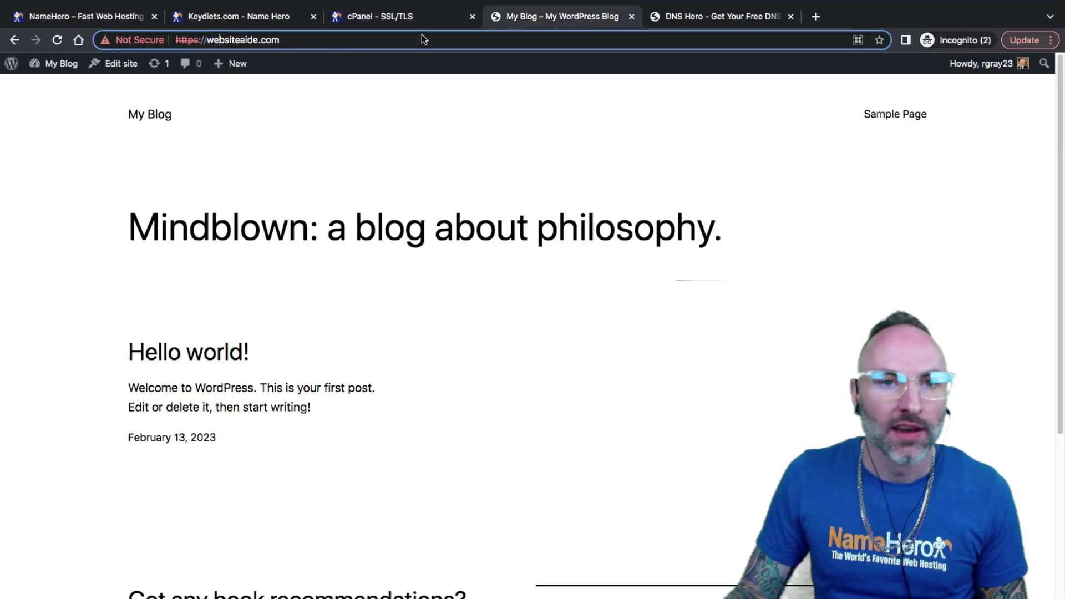
{"action": "left_click", "coordinate": [56, 41]}
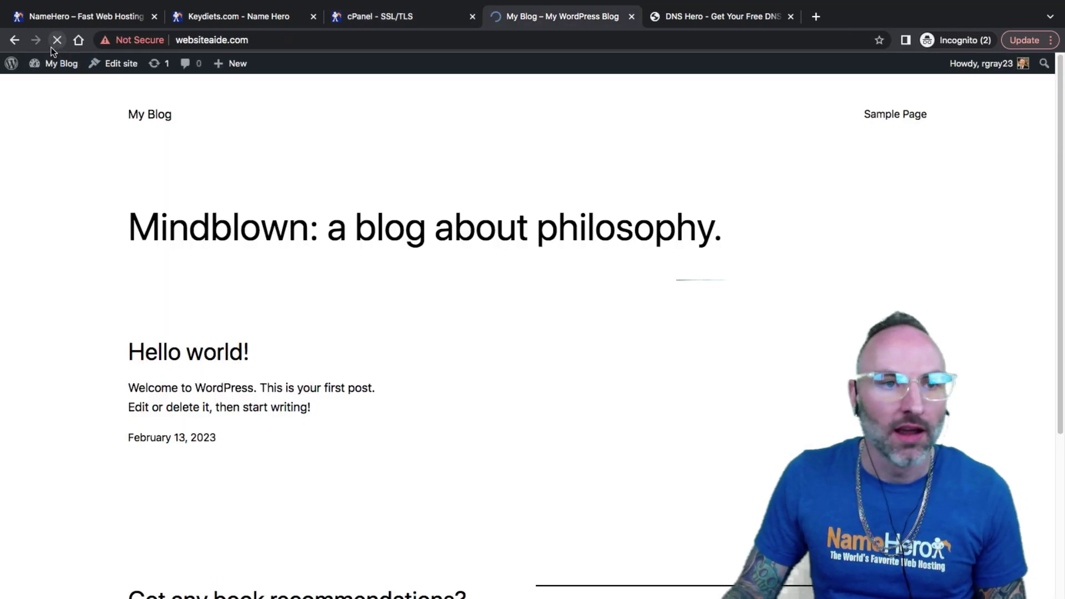
{"action": "left_click", "coordinate": [219, 36]}
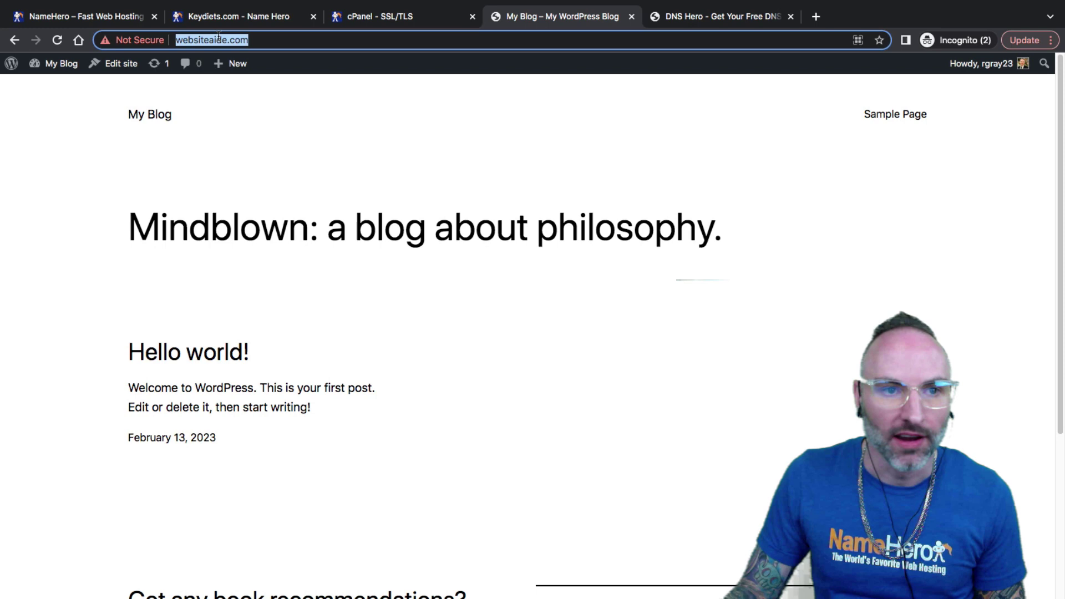
{"action": "left_click", "coordinate": [219, 37]}
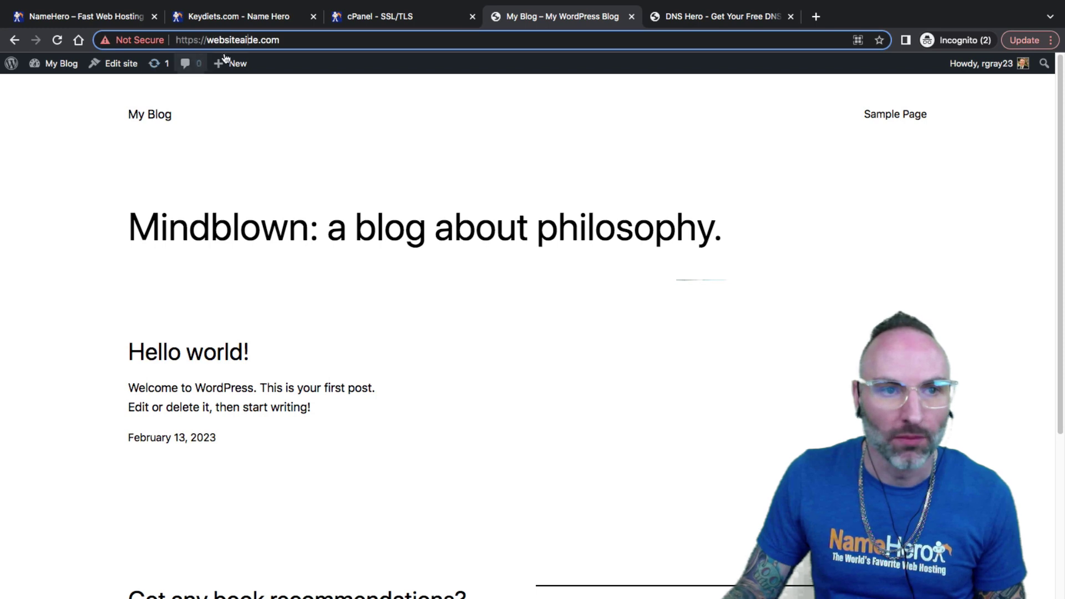
{"action": "right_click", "coordinate": [80, 151]}
{"action": "left_click", "coordinate": [120, 337]}
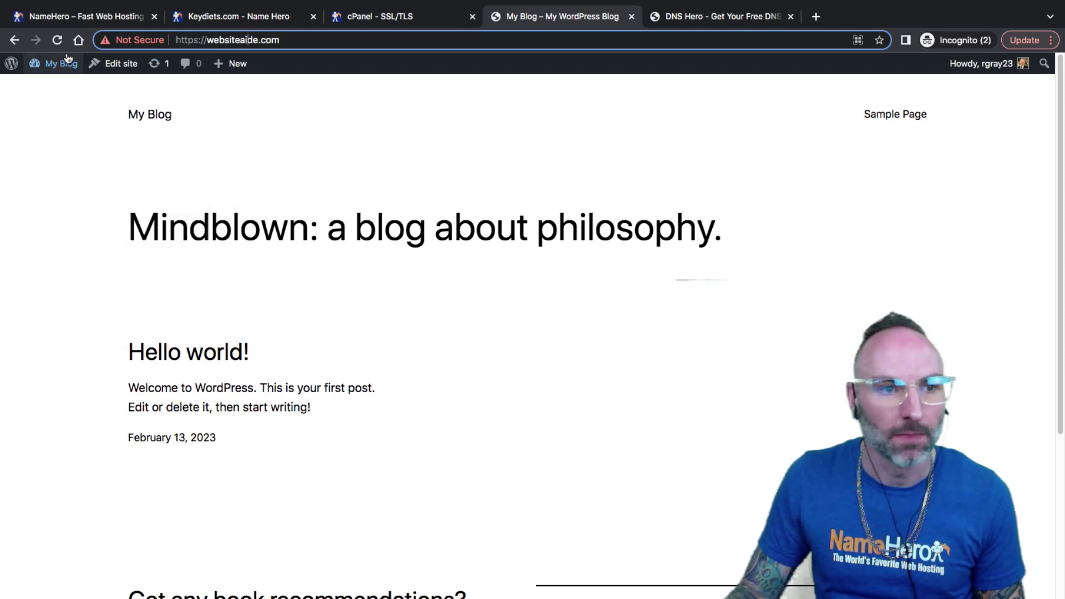
{"action": "right_click", "coordinate": [57, 40]}
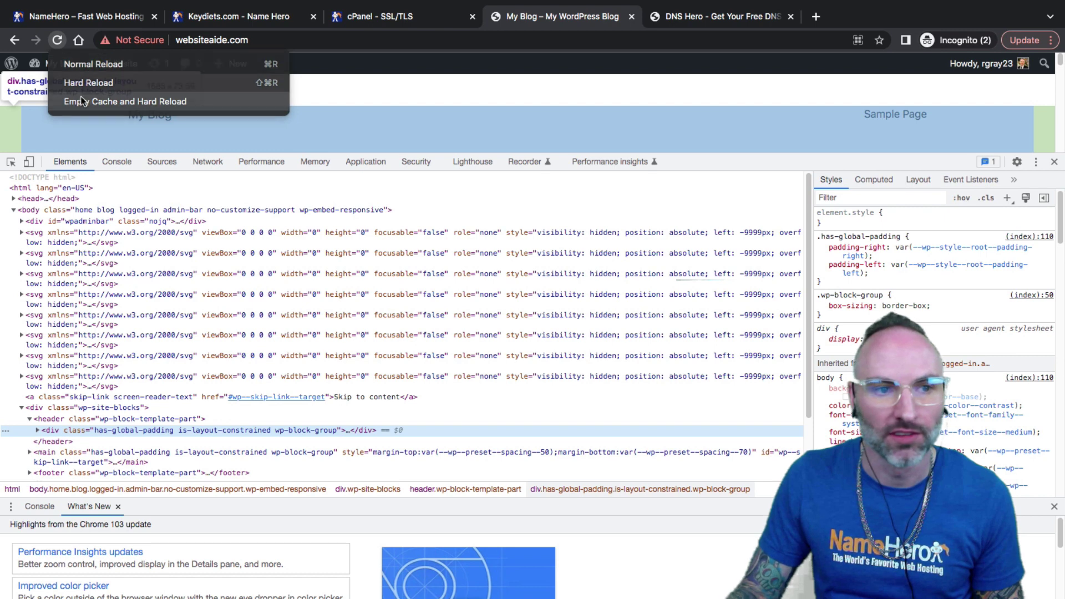
{"action": "left_click", "coordinate": [81, 101]}
{"action": "left_click", "coordinate": [1055, 161]}
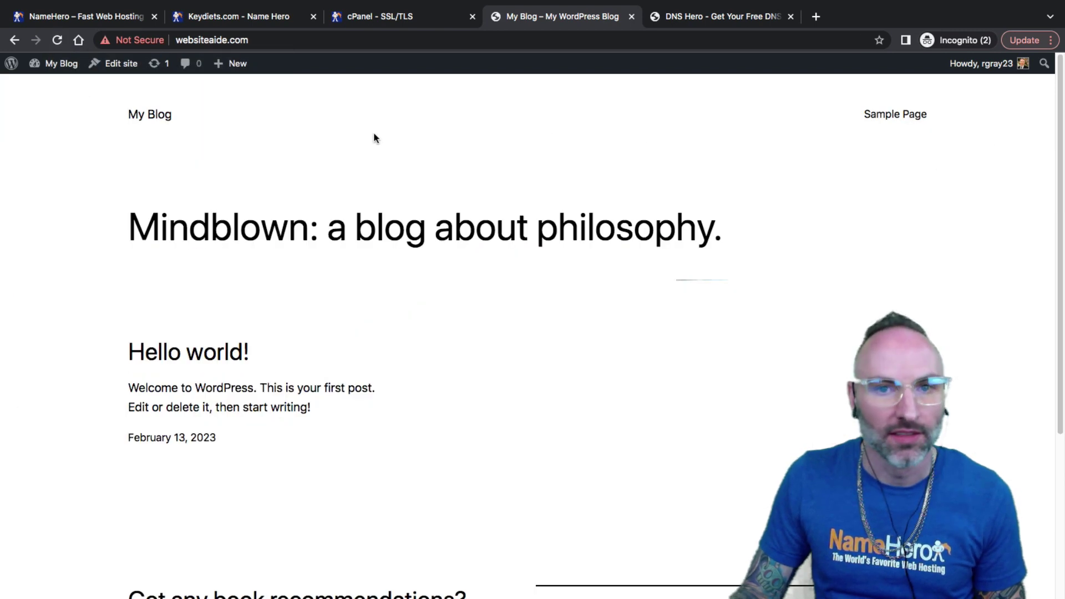
Step: Check the site's certificate is valid and review its Let's Encrypt subject and issuer details
{"action": "left_click", "coordinate": [258, 40]}
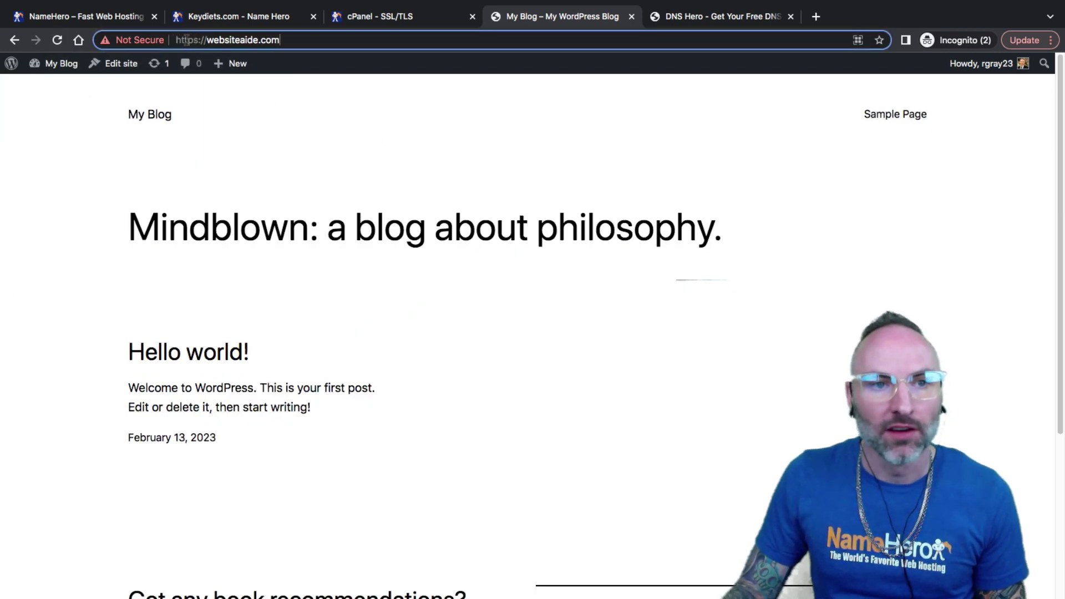
{"action": "left_click", "coordinate": [136, 40]}
{"action": "left_click", "coordinate": [150, 175]}
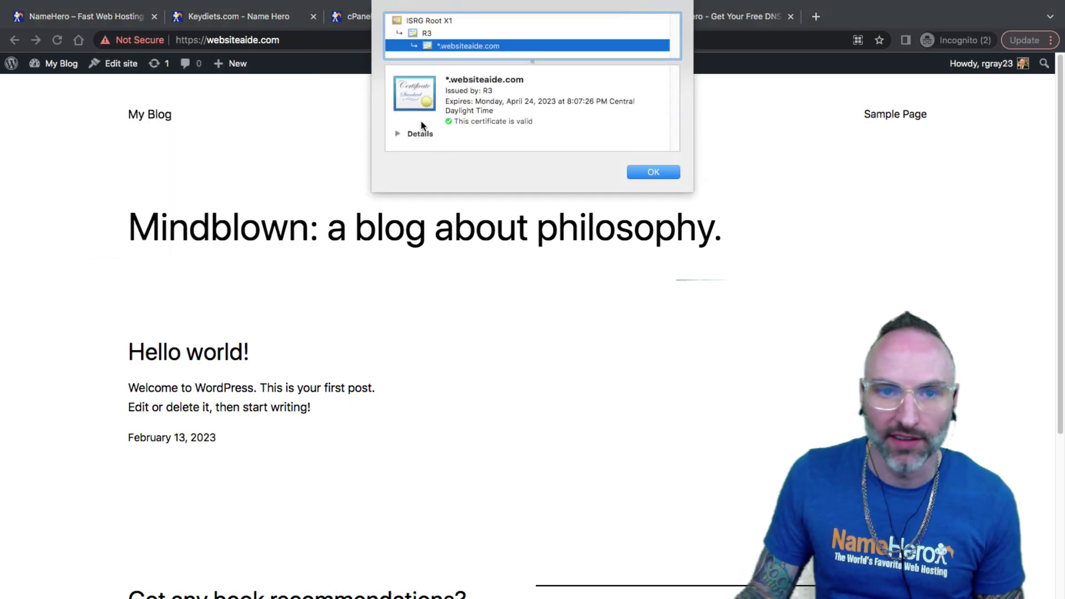
{"action": "left_click", "coordinate": [397, 135]}
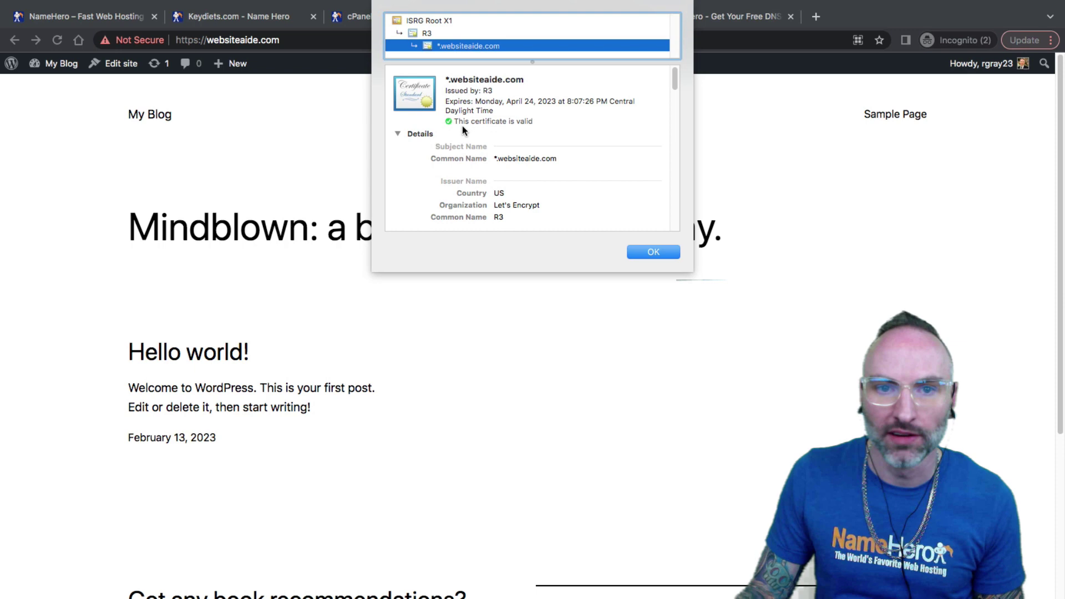
{"action": "left_click", "coordinate": [653, 252]}
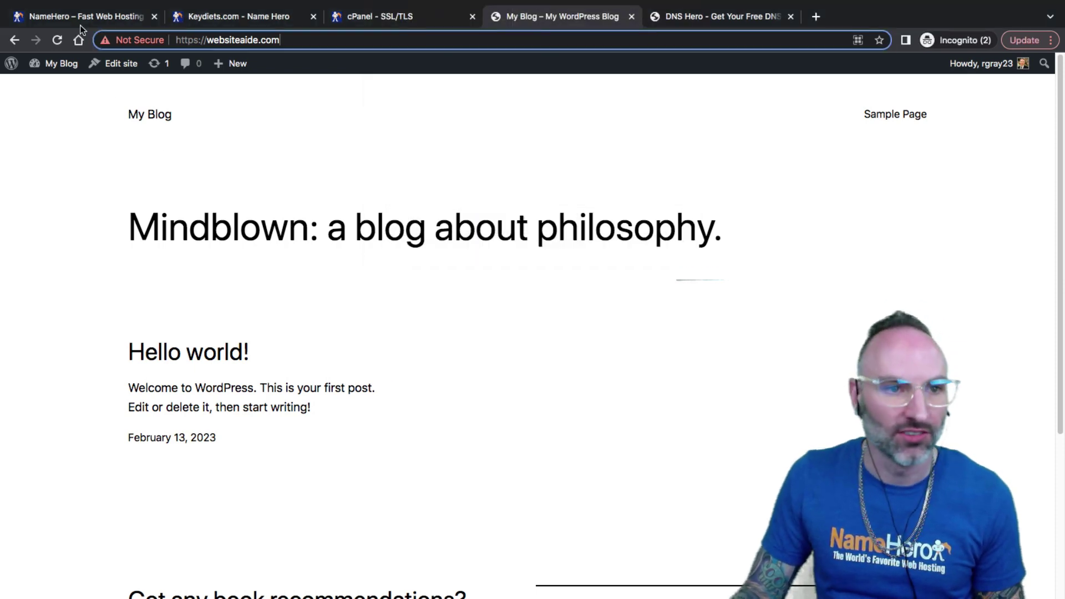
{"action": "left_click", "coordinate": [142, 41]}
{"action": "left_click", "coordinate": [286, 41]}
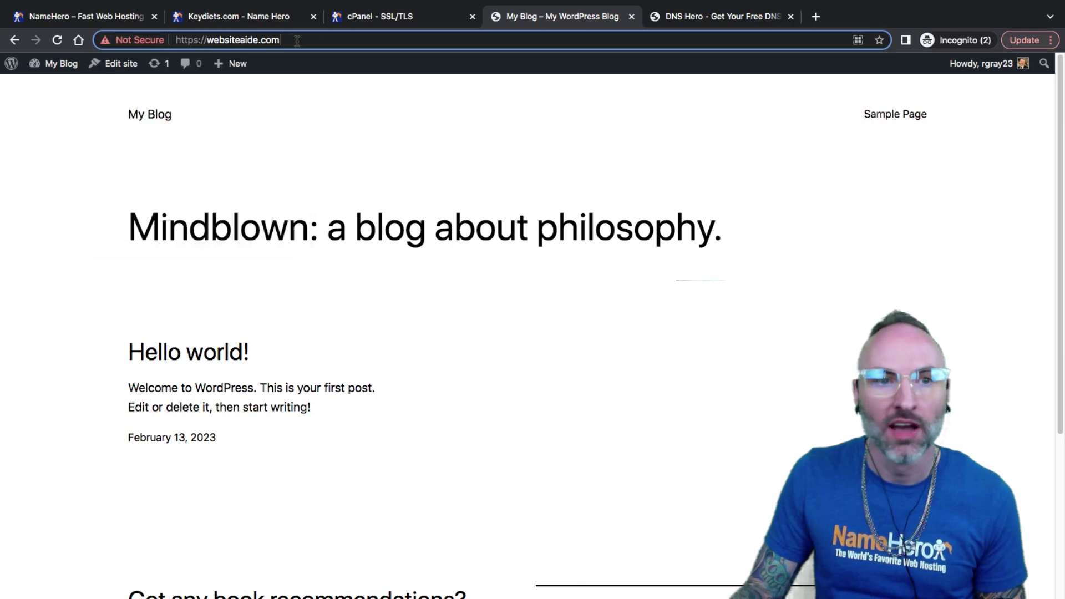
{"action": "left_click_drag", "start_coordinate": [275, 42], "coordinate": [263, 40]}
{"action": "left_click", "coordinate": [222, 40]}
{"action": "left_click", "coordinate": [265, 40]}
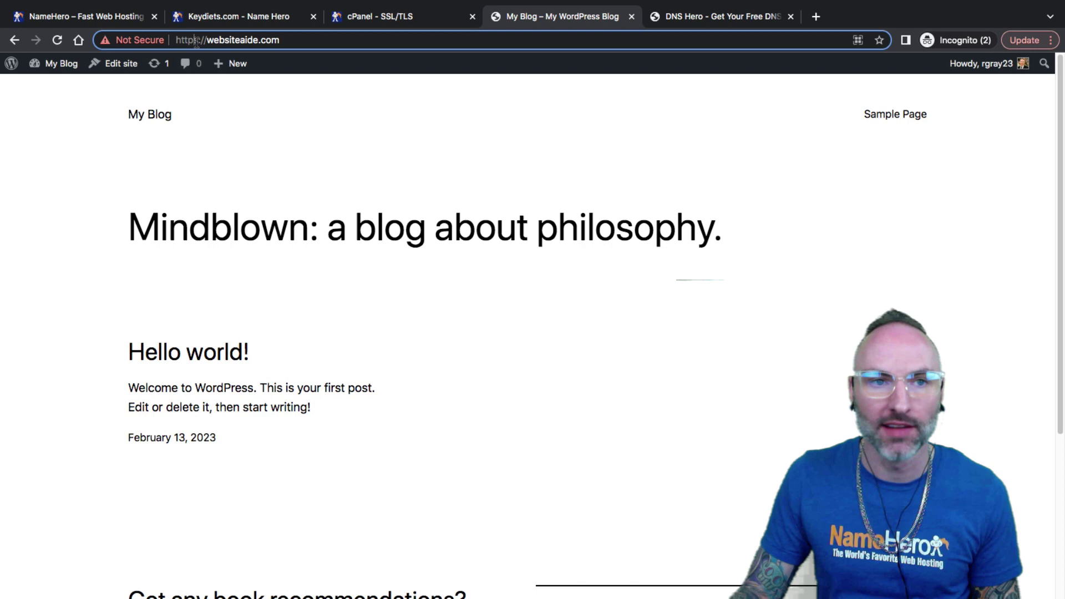
Step: Go to the WordPress dashboard of My Blog
{"action": "left_click", "coordinate": [245, 210]}
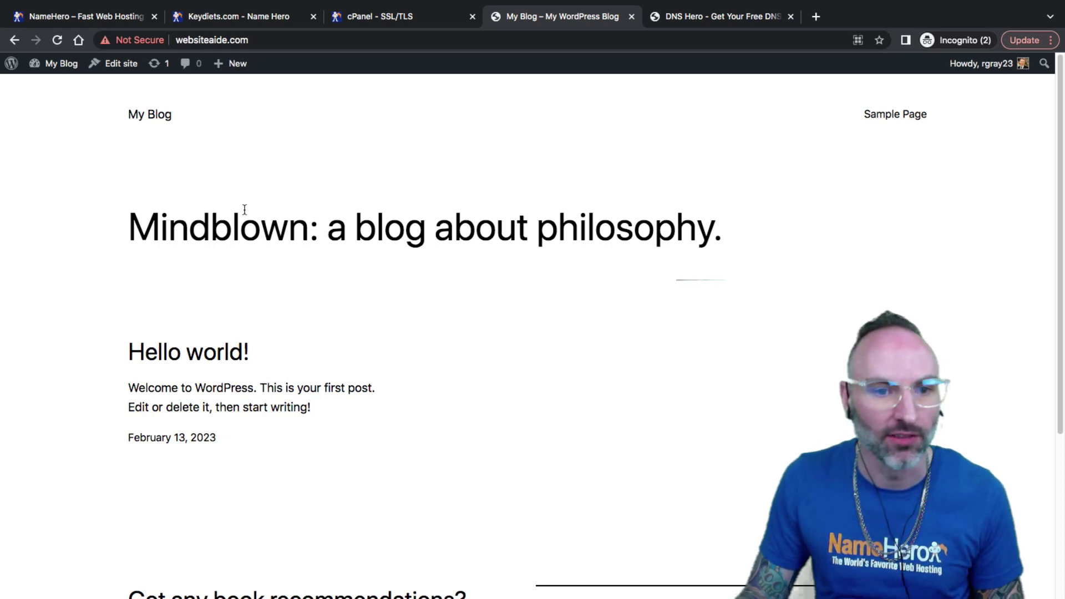
{"action": "mouse_move", "coordinate": [47, 65]}
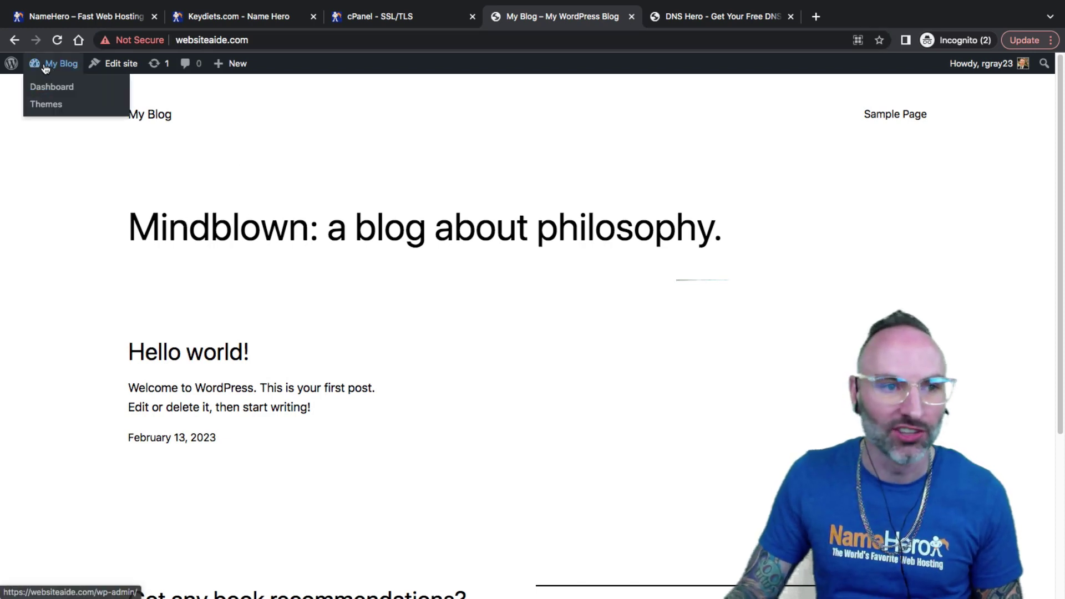
{"action": "left_click", "coordinate": [51, 90]}
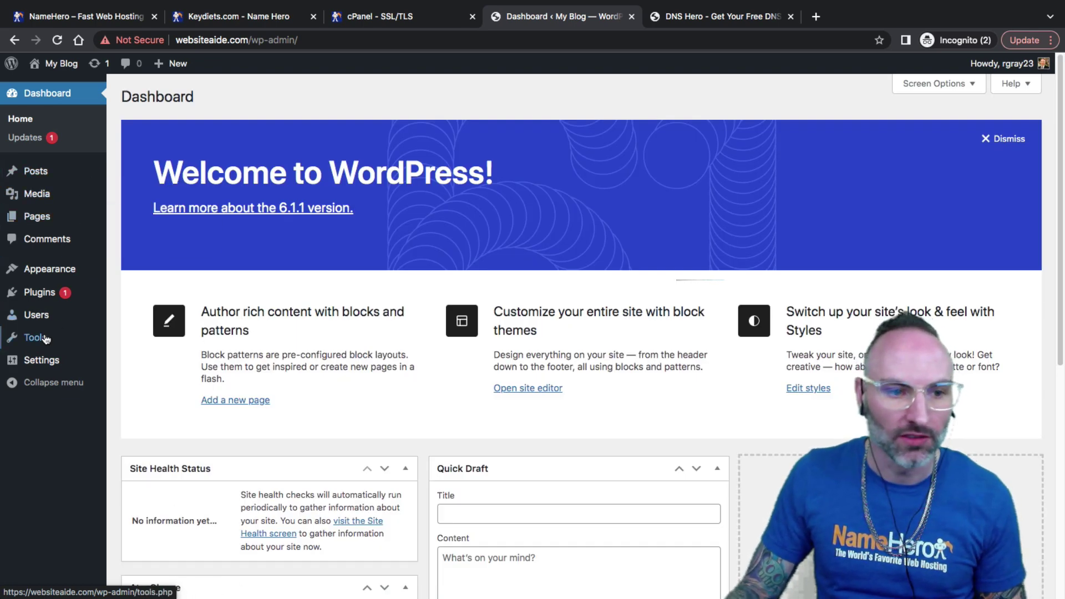
Step: Review the Reading settings, then the Permalink settings with their https example links
{"action": "mouse_move", "coordinate": [39, 341]}
{"action": "mouse_move", "coordinate": [38, 360]}
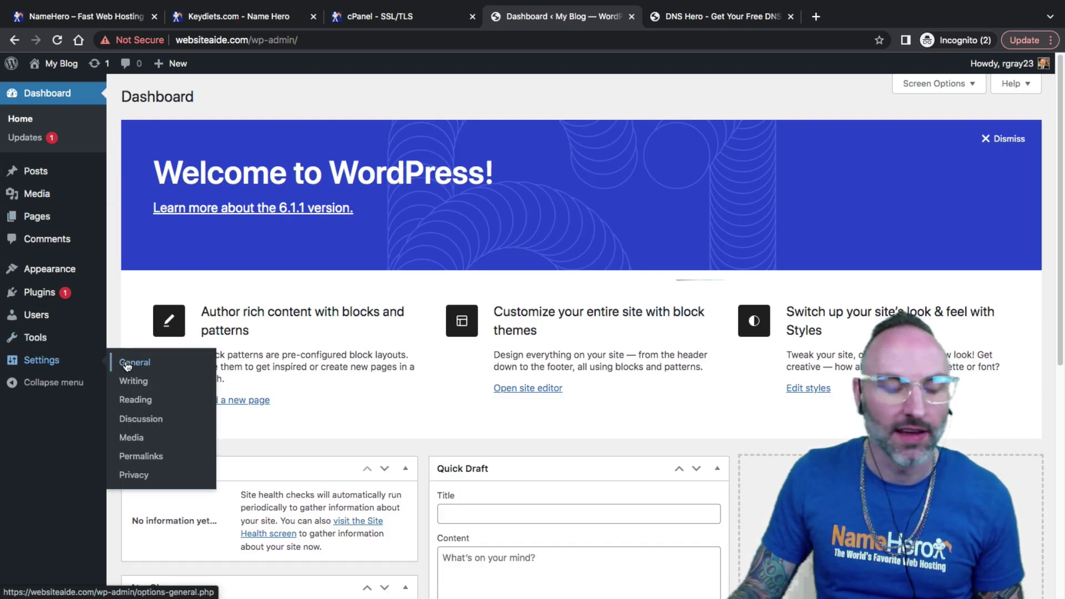
{"action": "left_click", "coordinate": [136, 401]}
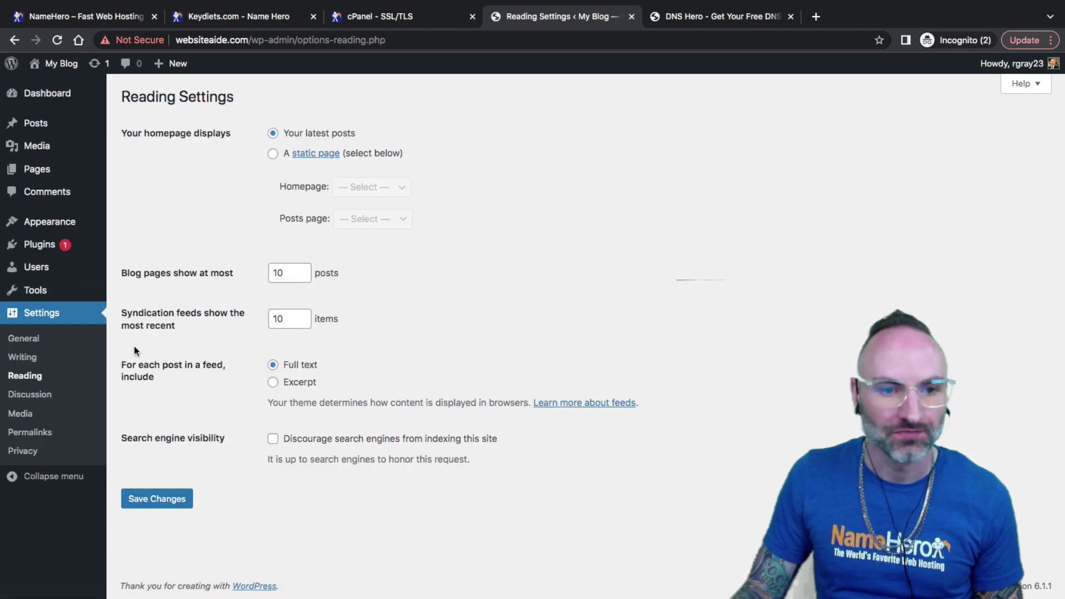
{"action": "left_click", "coordinate": [29, 432]}
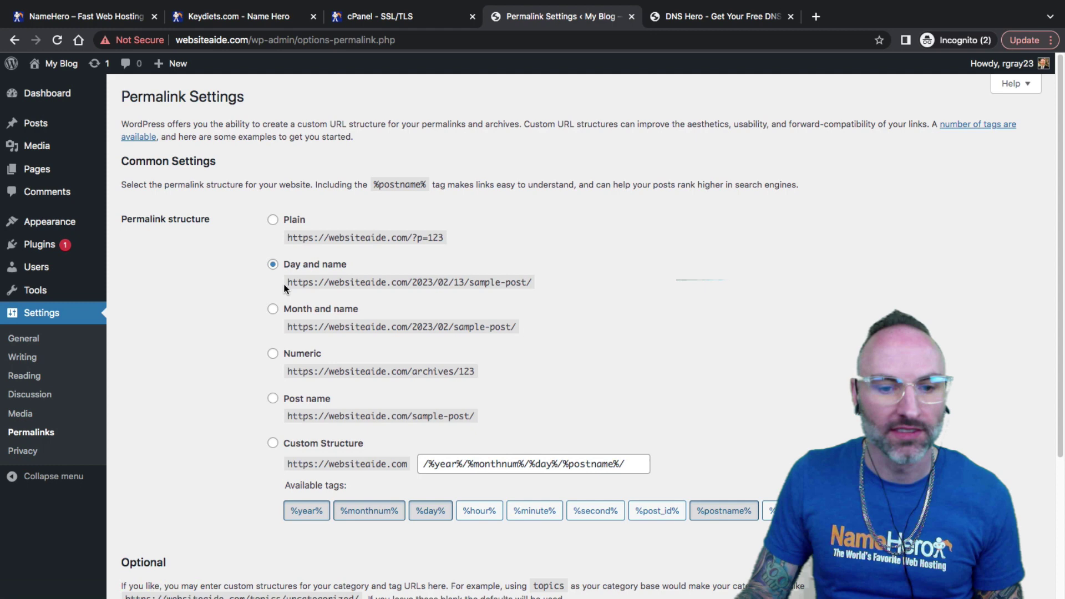
{"action": "left_click_drag", "start_coordinate": [286, 283], "coordinate": [314, 280]}
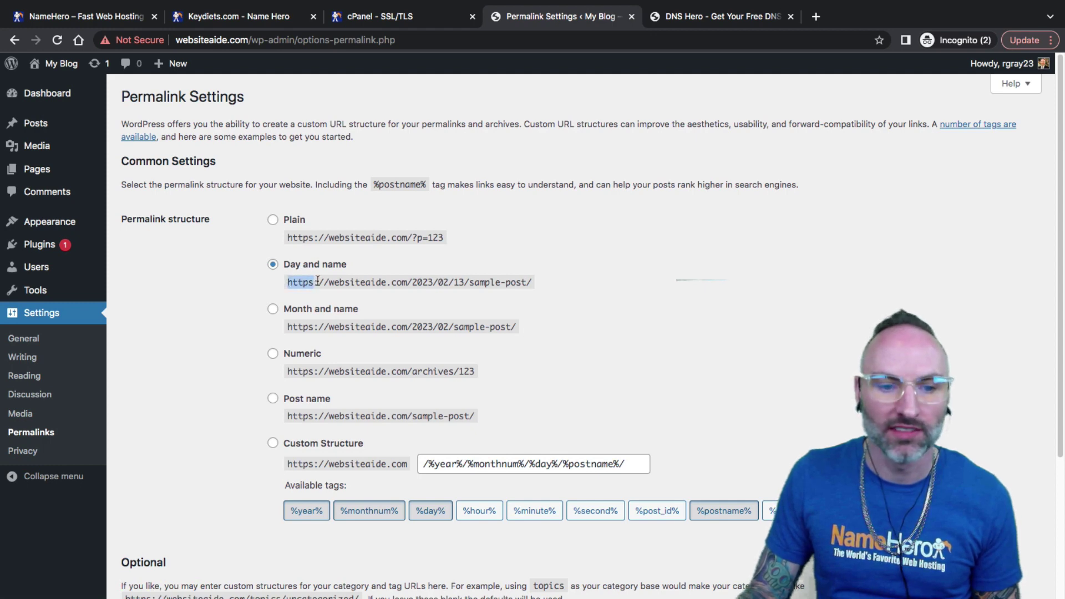
{"action": "left_click", "coordinate": [332, 325]}
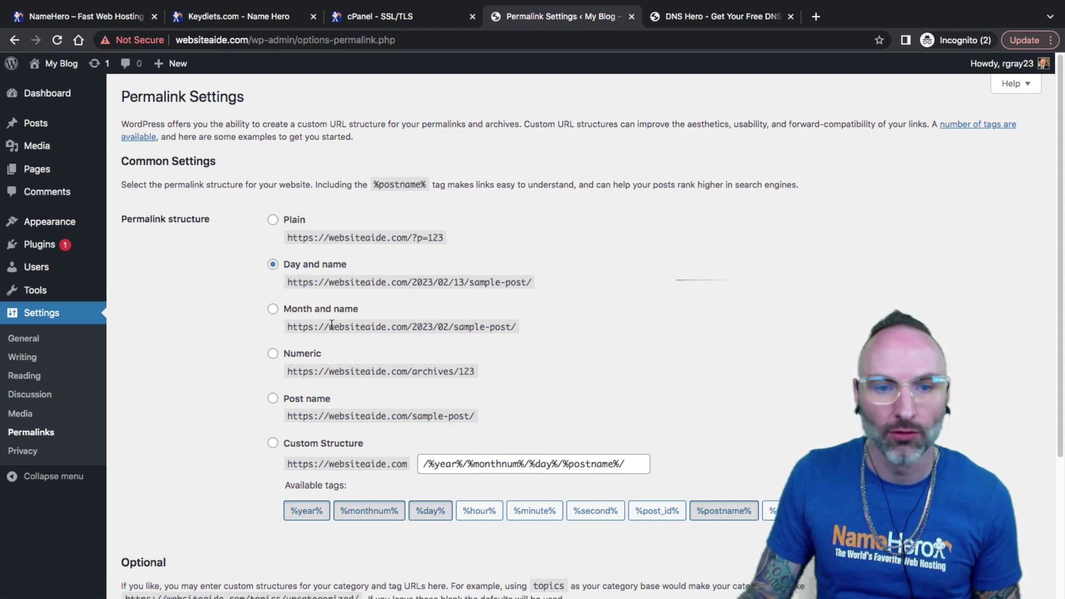
{"action": "scroll", "coordinate": [341, 281], "scroll_direction": "down", "scroll_amount": 5}
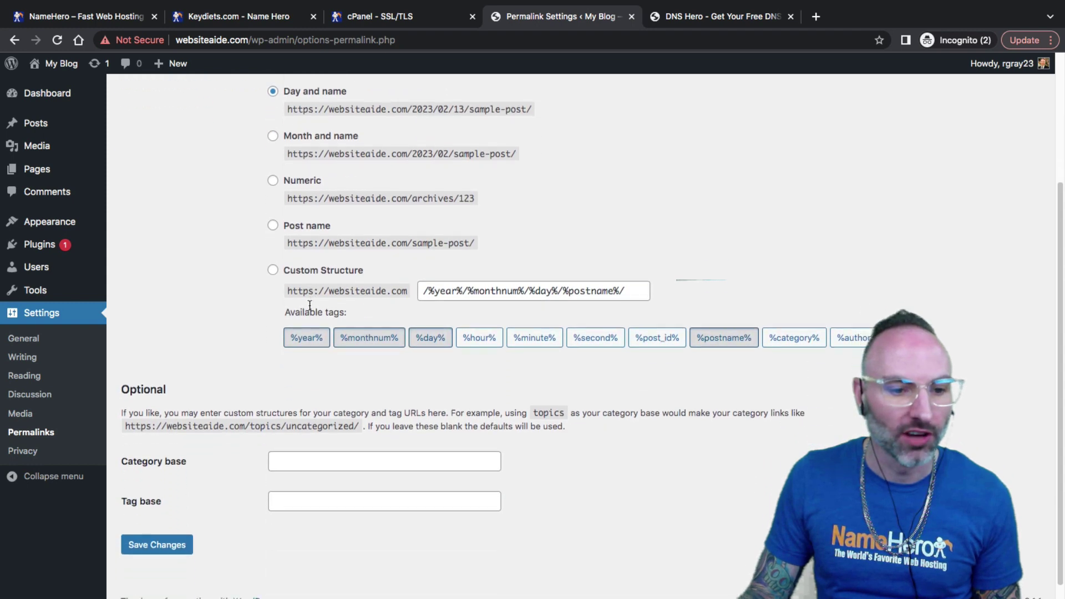
Step: In General Settings, remove and restore the 's' of https in both address fields
{"action": "left_click", "coordinate": [24, 339]}
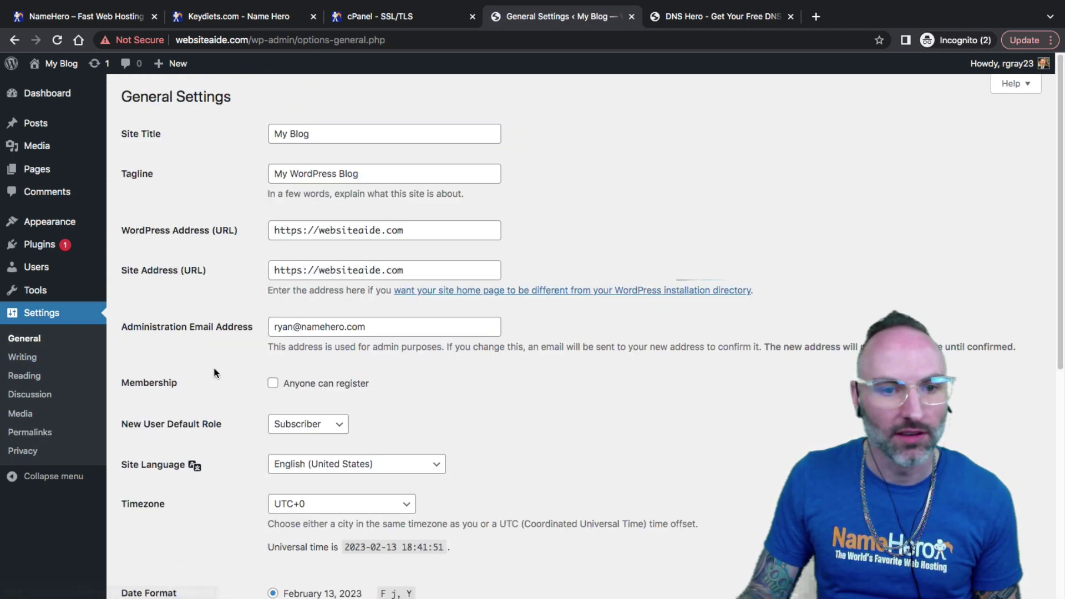
{"action": "left_click", "coordinate": [300, 231]}
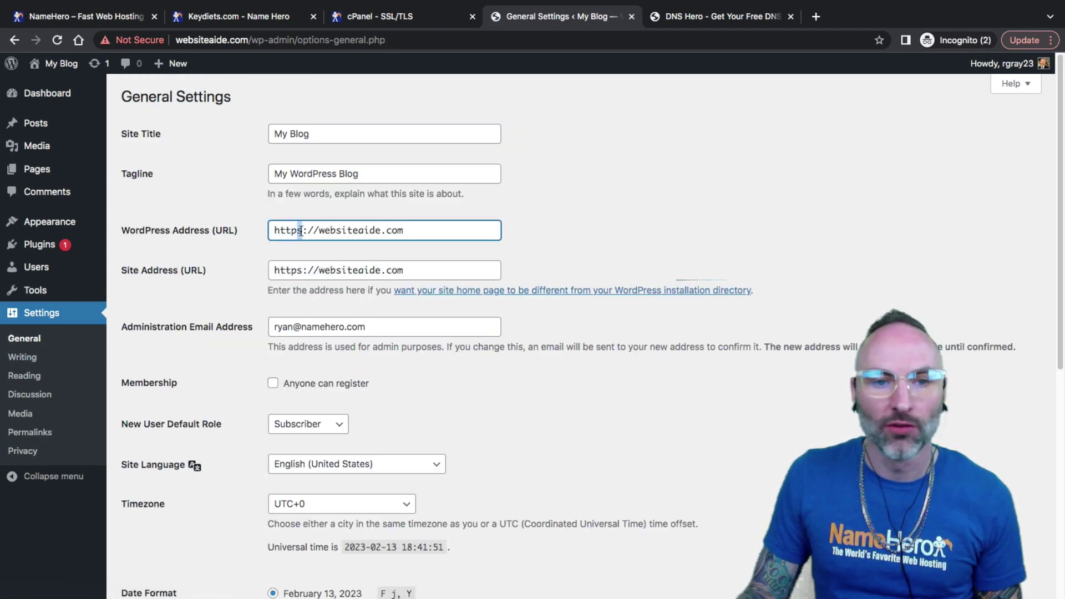
{"action": "left_click", "coordinate": [299, 272]}
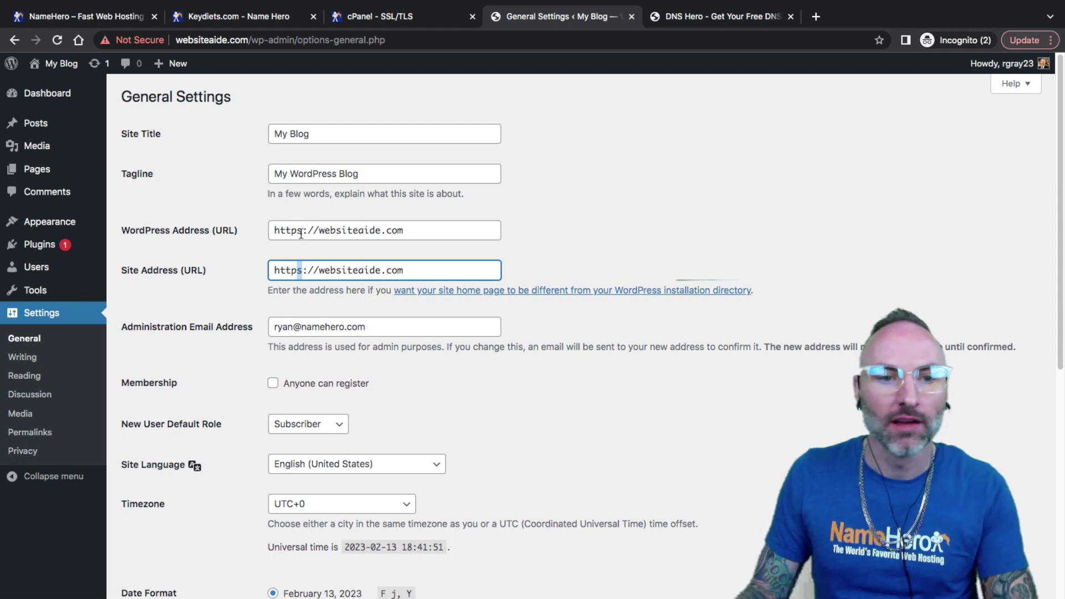
{"action": "left_click", "coordinate": [300, 231]}
{"action": "key", "text": "BackSpace"}
{"action": "left_click", "coordinate": [298, 273]}
{"action": "key", "text": "BackSpace"}
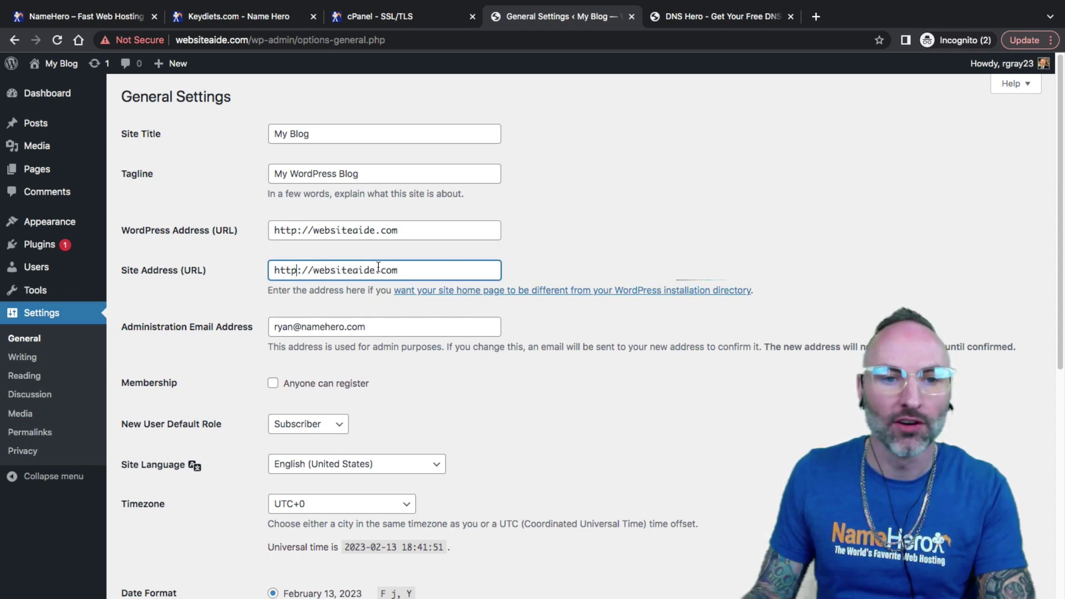
{"action": "left_click", "coordinate": [305, 255]}
{"action": "left_click", "coordinate": [295, 231]}
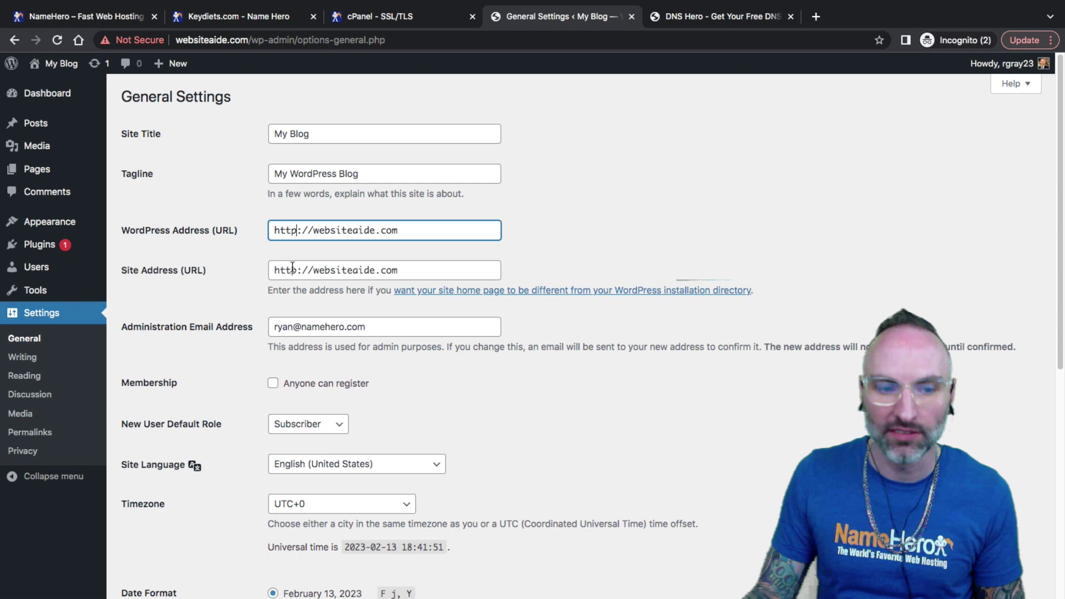
{"action": "type", "text": "s"}
{"action": "left_click", "coordinate": [294, 272]}
{"action": "type", "text": "s"}
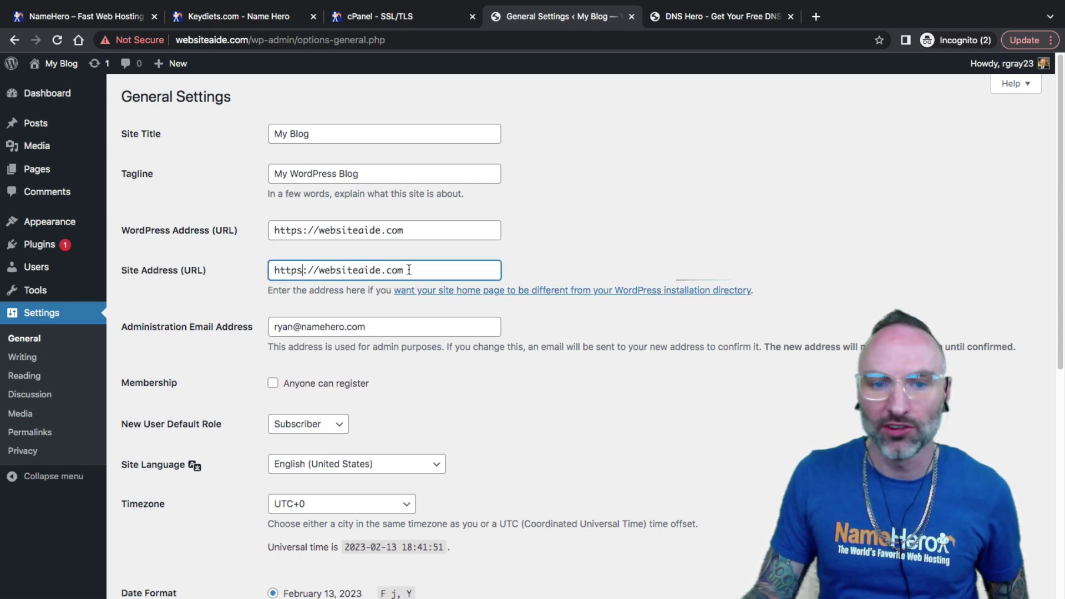
{"action": "left_click_drag", "start_coordinate": [409, 271], "coordinate": [251, 277]}
{"action": "left_click_drag", "start_coordinate": [419, 233], "coordinate": [301, 235]}
{"action": "key", "text": "Right"}
{"action": "left_click", "coordinate": [320, 234]}
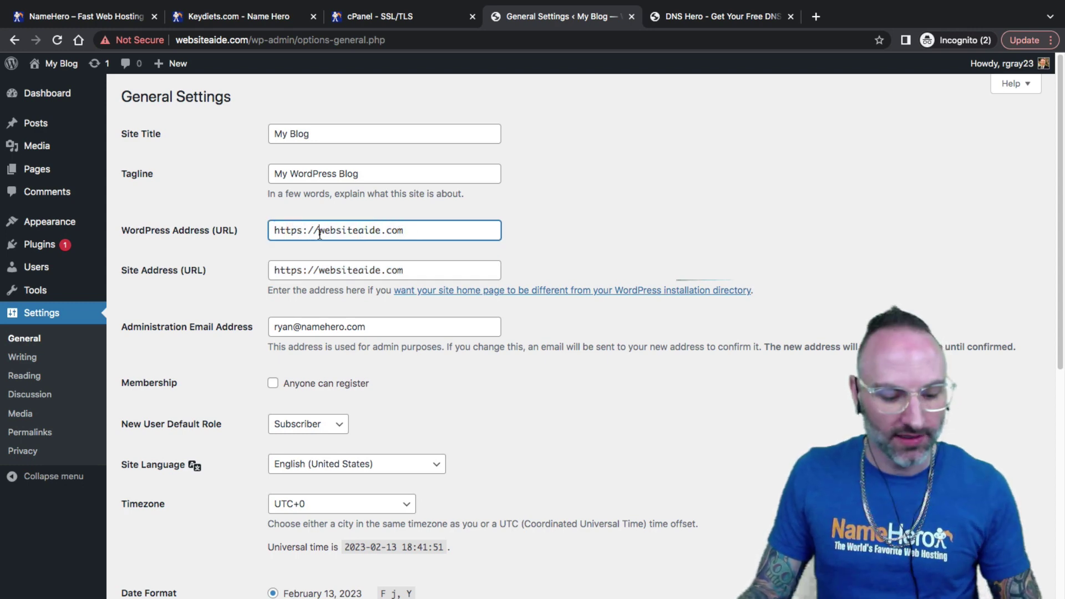
{"action": "type", "text": "www."}
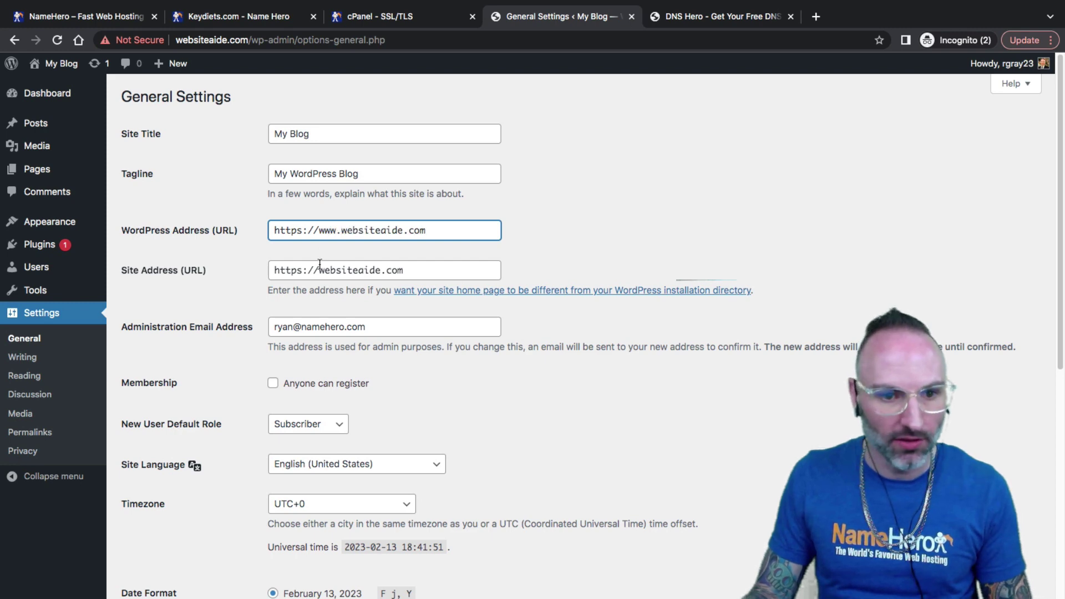
{"action": "left_click", "coordinate": [319, 265]}
{"action": "type", "text": "ww"}
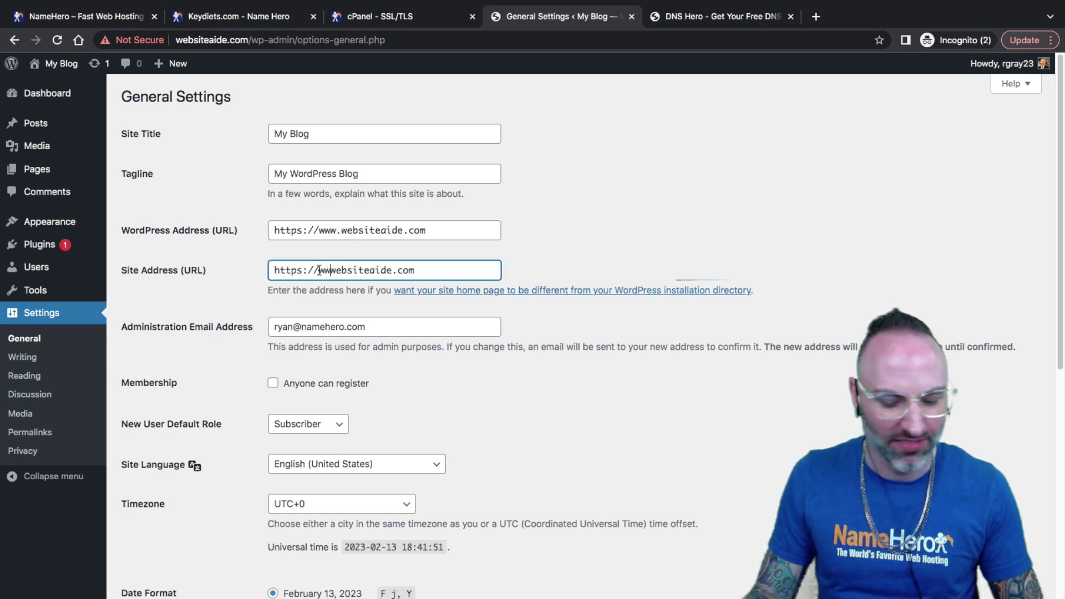
{"action": "type", "text": "."}
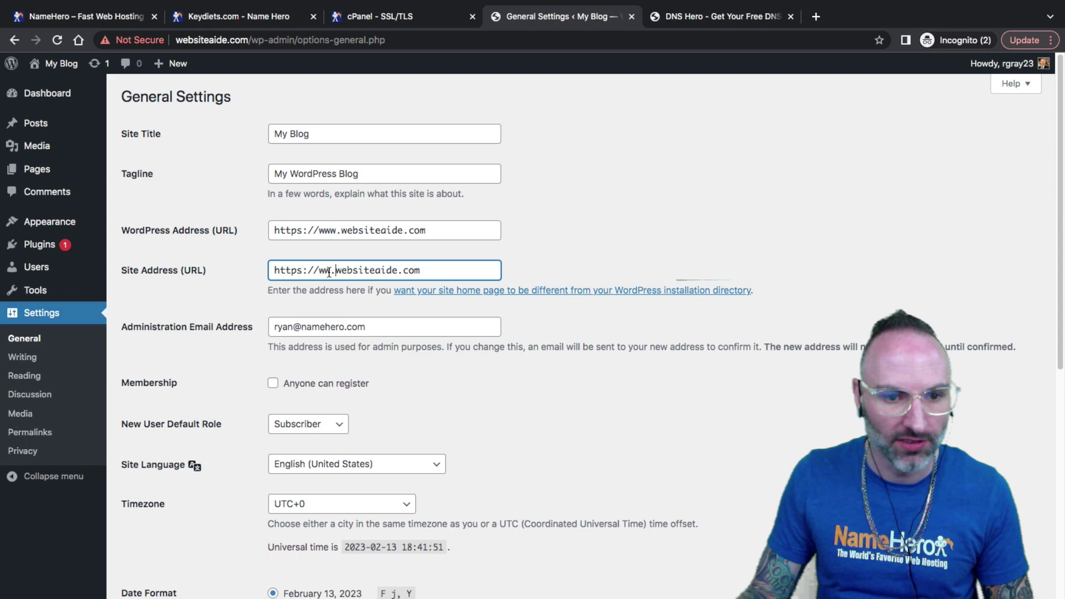
{"action": "type", "text": "w"}
{"action": "scroll", "coordinate": [236, 428], "scroll_direction": "down", "scroll_amount": 6}
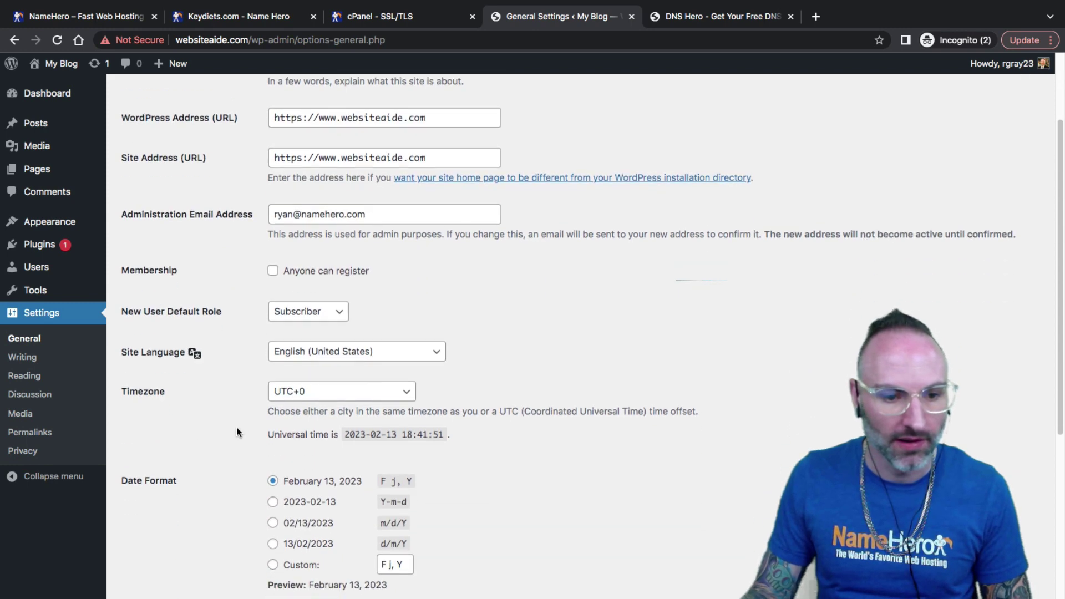
Step: Save the changes and sign back in with the WordPress username and pasted password
{"action": "left_click", "coordinate": [157, 529]}
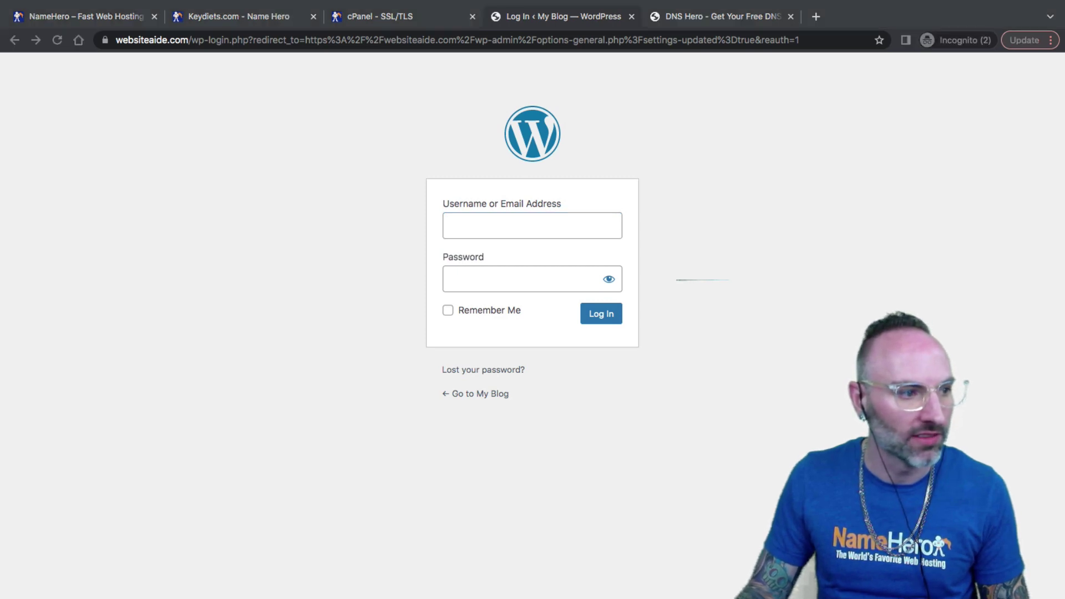
{"action": "left_click", "coordinate": [511, 232]}
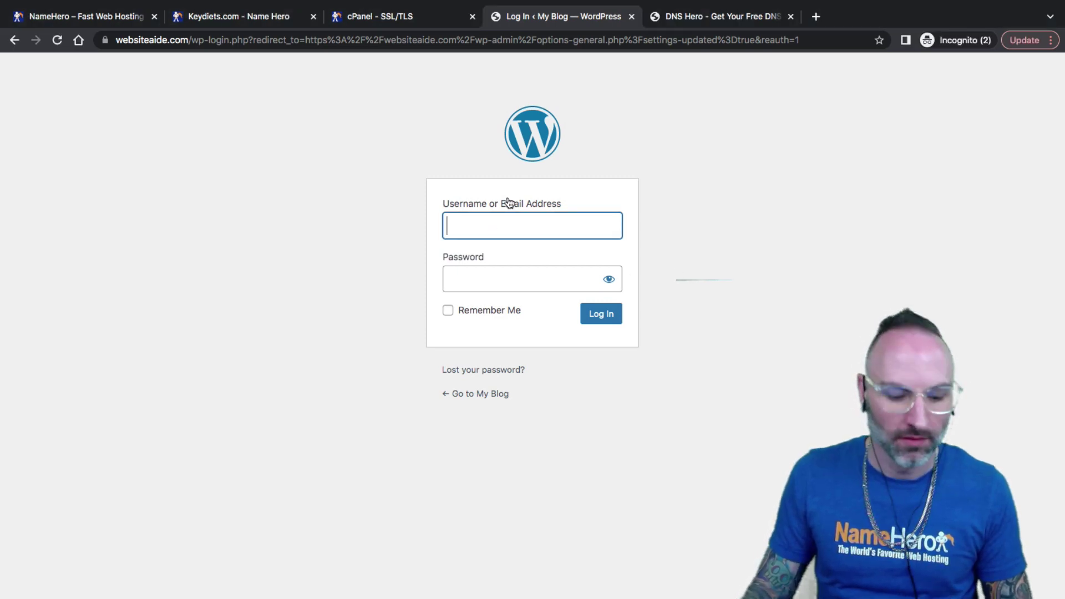
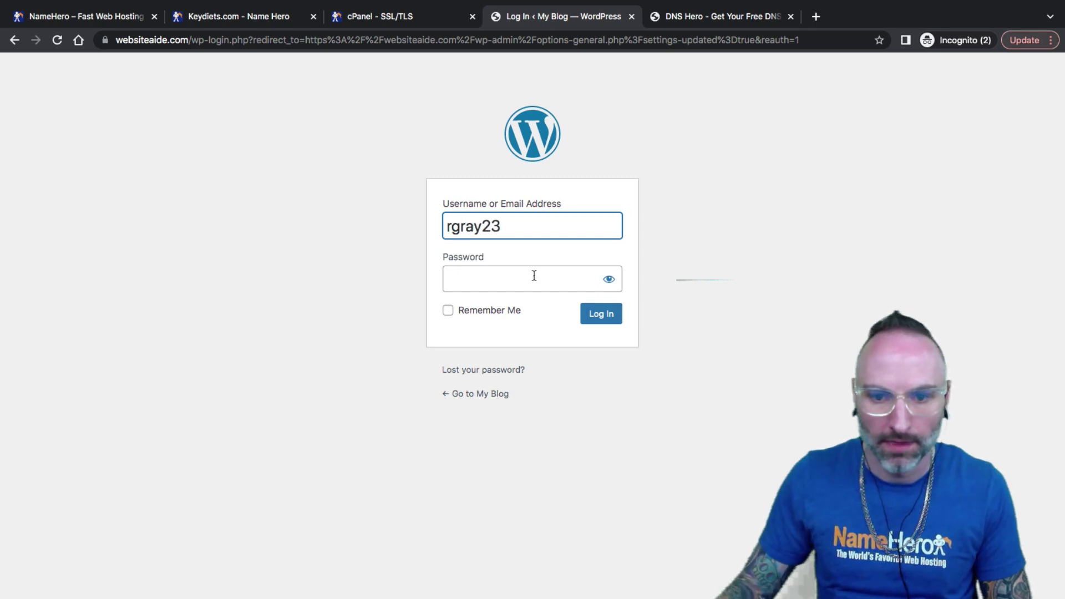
{"action": "right_click", "coordinate": [534, 278]}
{"action": "left_click", "coordinate": [564, 381]}
{"action": "left_click", "coordinate": [607, 318]}
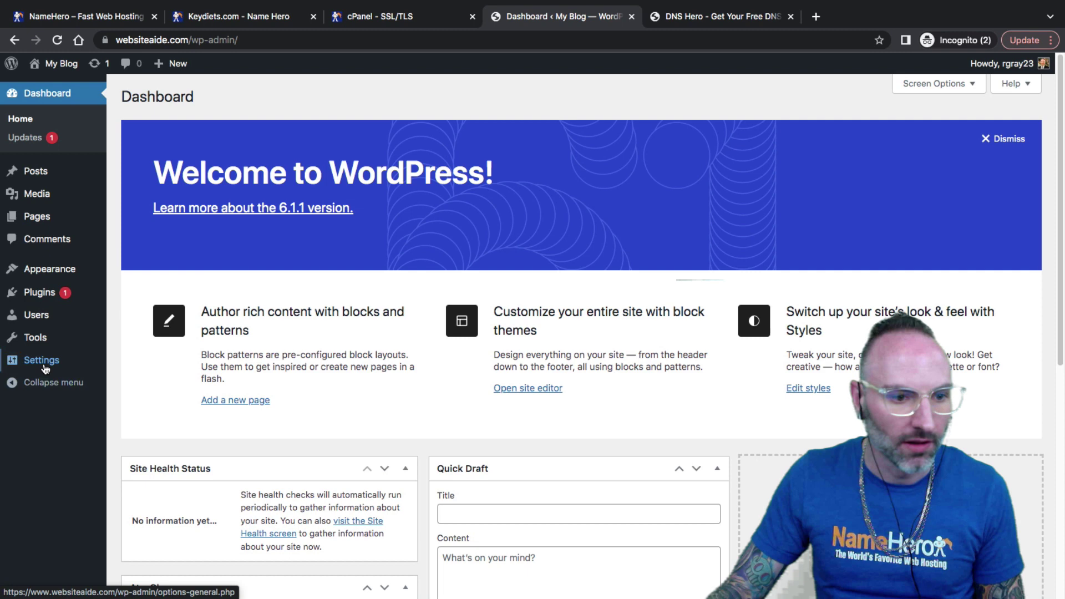
{"action": "left_click", "coordinate": [133, 363]}
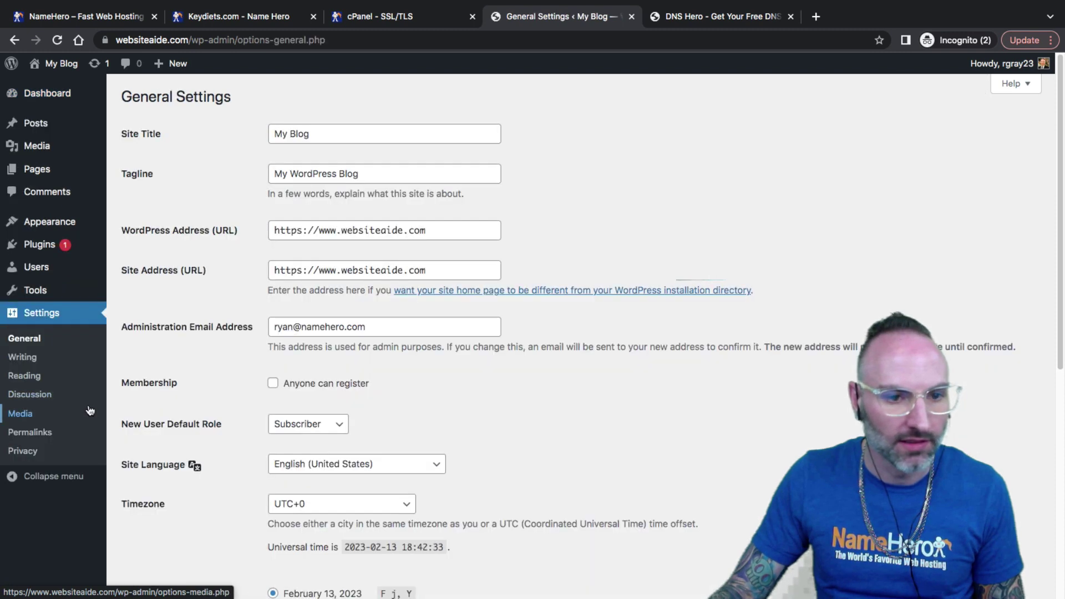
{"action": "left_click", "coordinate": [287, 272]}
{"action": "double_click", "coordinate": [147, 40]}
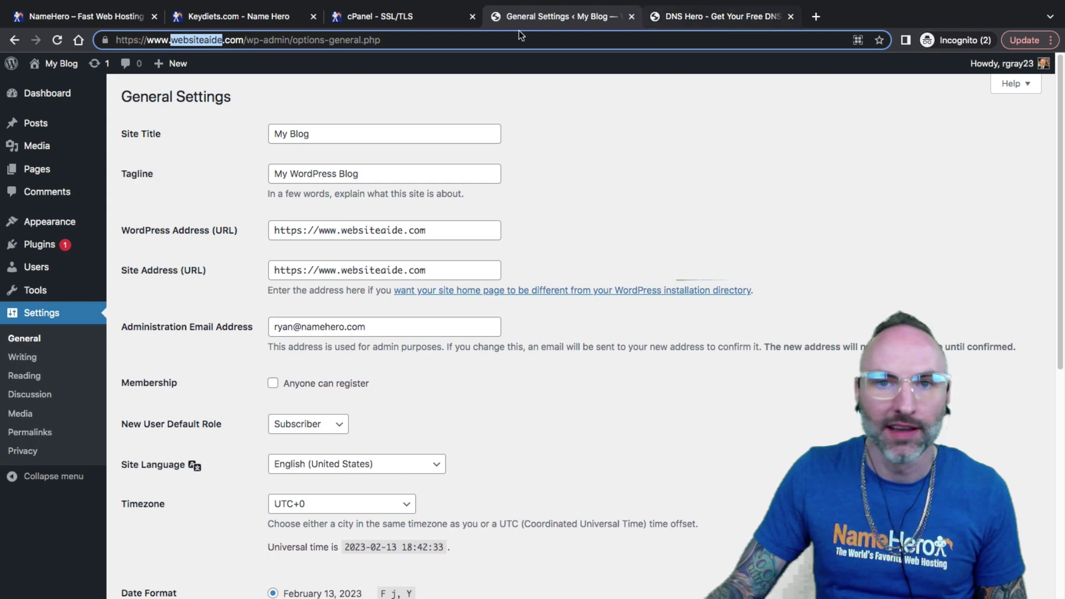
Step: Open the blog's front page in a new tab and confirm its *.websiteaide.com certificate is valid
{"action": "middle_click", "coordinate": [59, 65]}
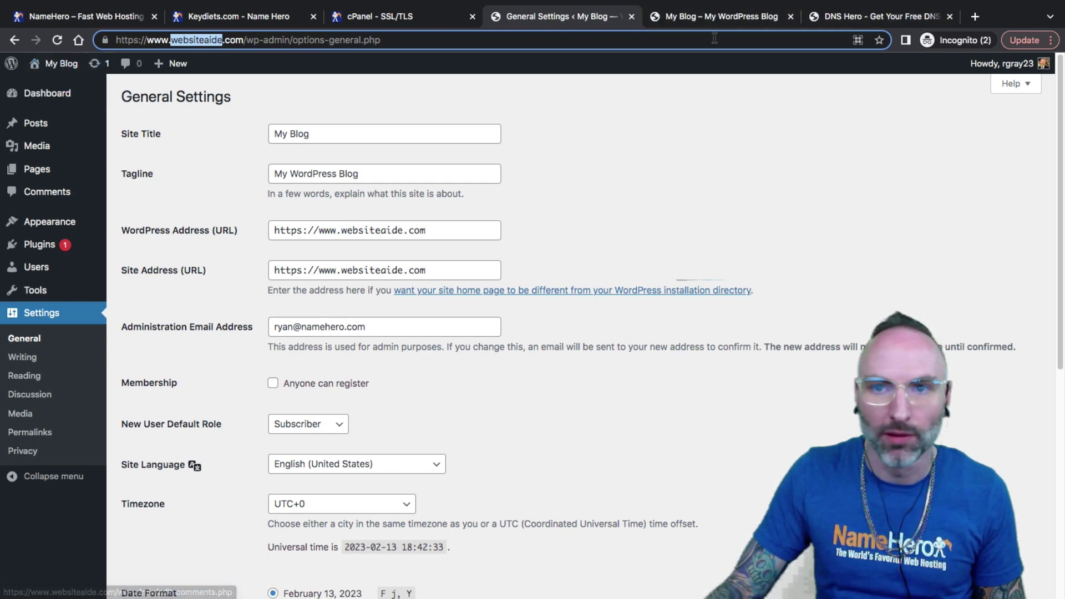
{"action": "left_click", "coordinate": [748, 24]}
{"action": "left_click", "coordinate": [104, 41]}
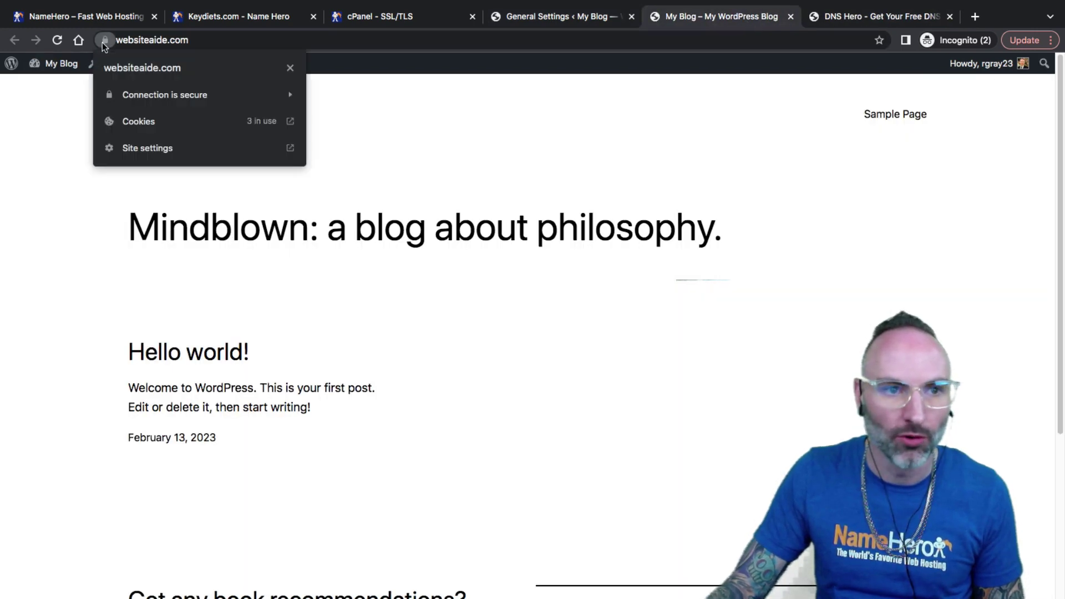
{"action": "left_click", "coordinate": [142, 98]}
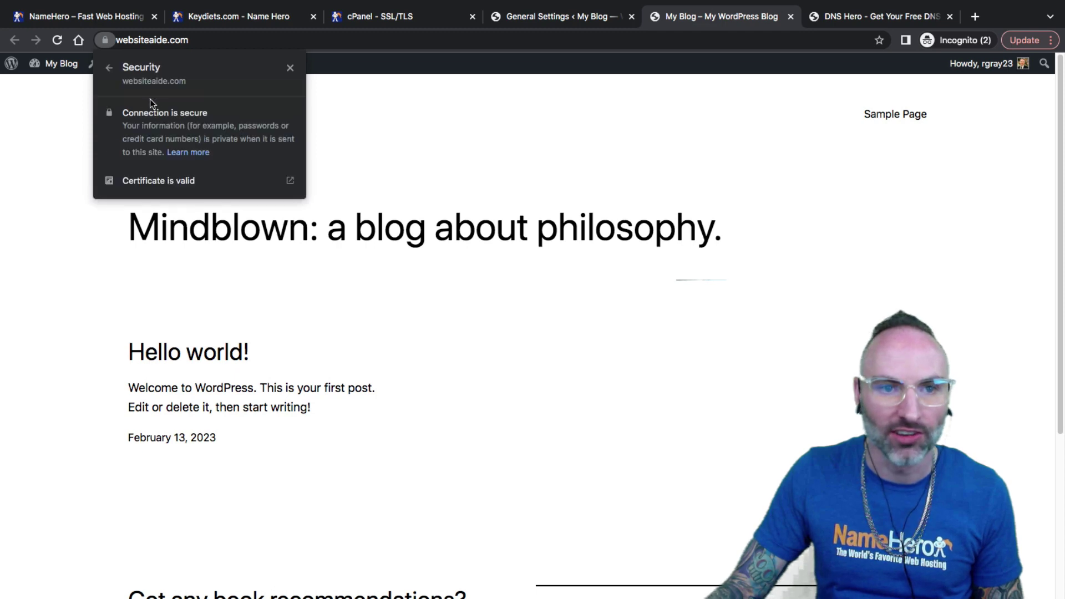
{"action": "left_click", "coordinate": [155, 182]}
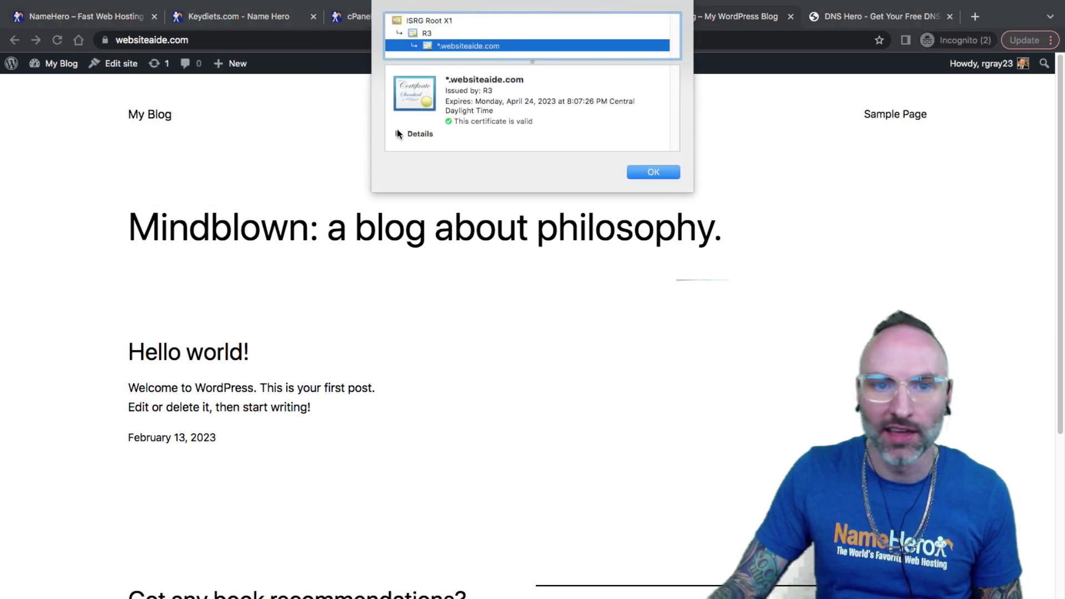
{"action": "left_click", "coordinate": [398, 133]}
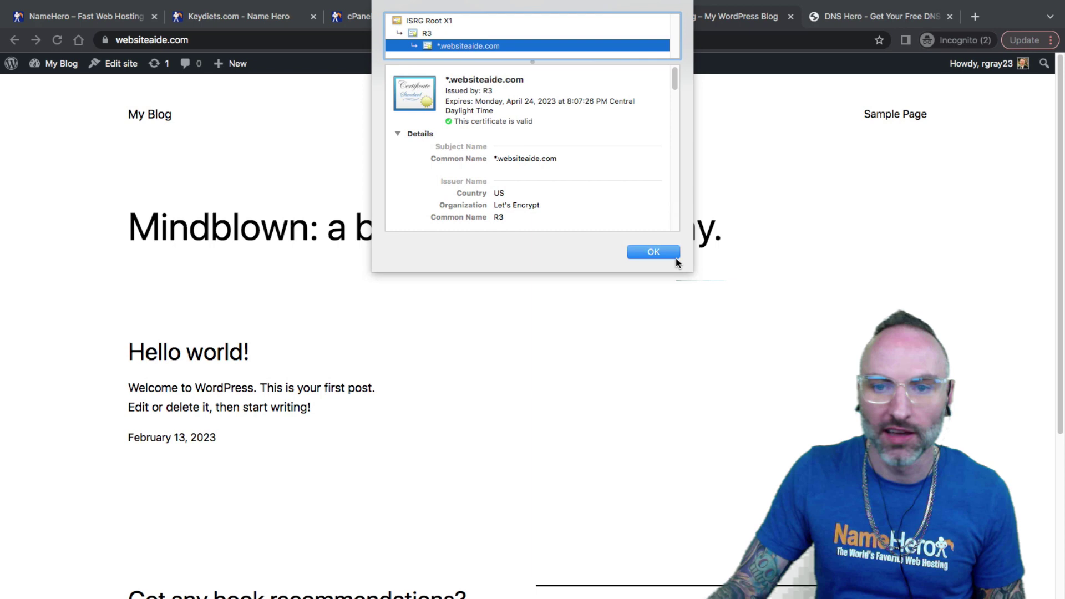
{"action": "left_click", "coordinate": [653, 252]}
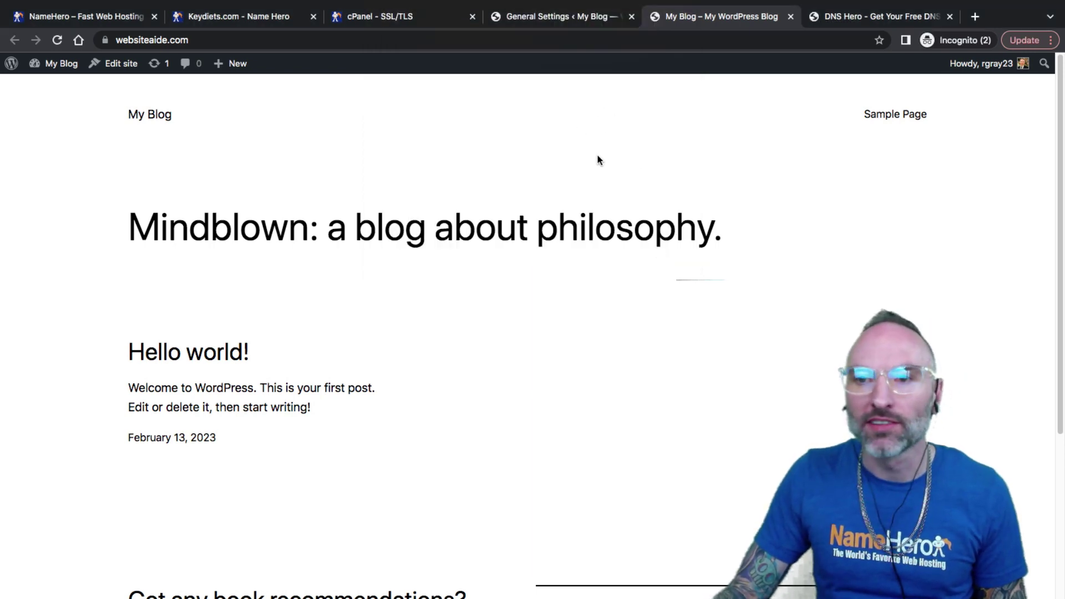
Step: Show the dnshero.com tab with its empty domain report box
{"action": "left_click", "coordinate": [895, 22]}
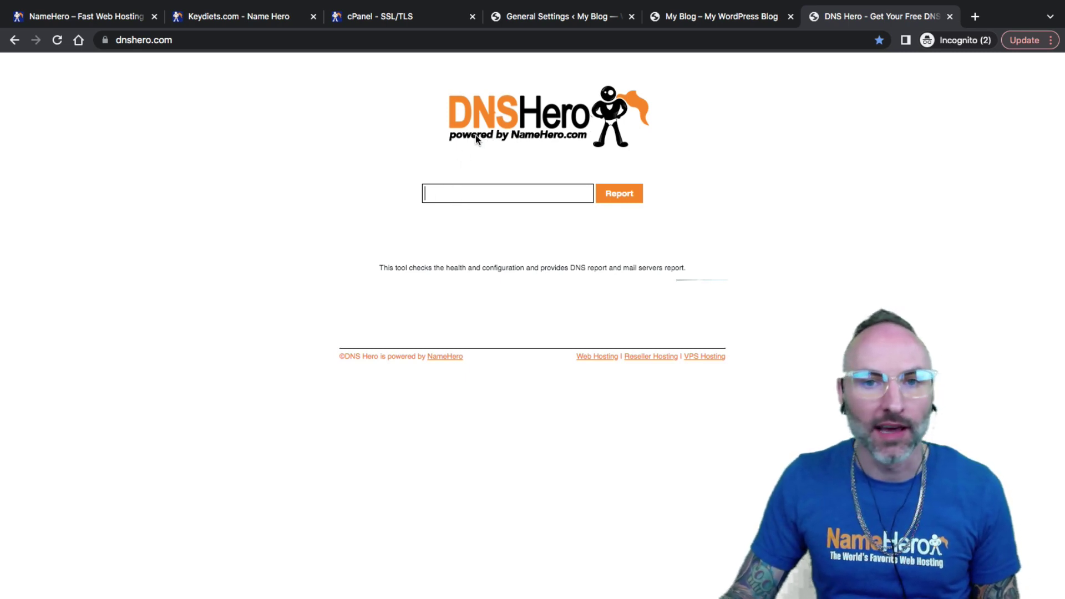
Step: Check the nameservers listed on the NameHero hosting account overview page
{"action": "left_click", "coordinate": [117, 18]}
{"action": "left_click", "coordinate": [239, 17]}
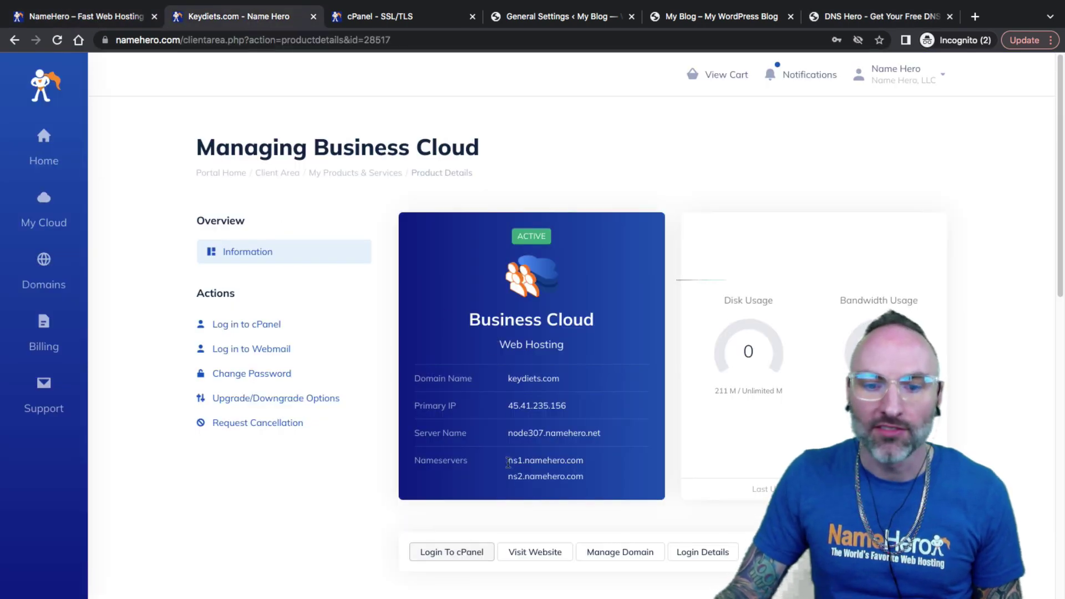
{"action": "left_click_drag", "start_coordinate": [508, 463], "coordinate": [509, 478]}
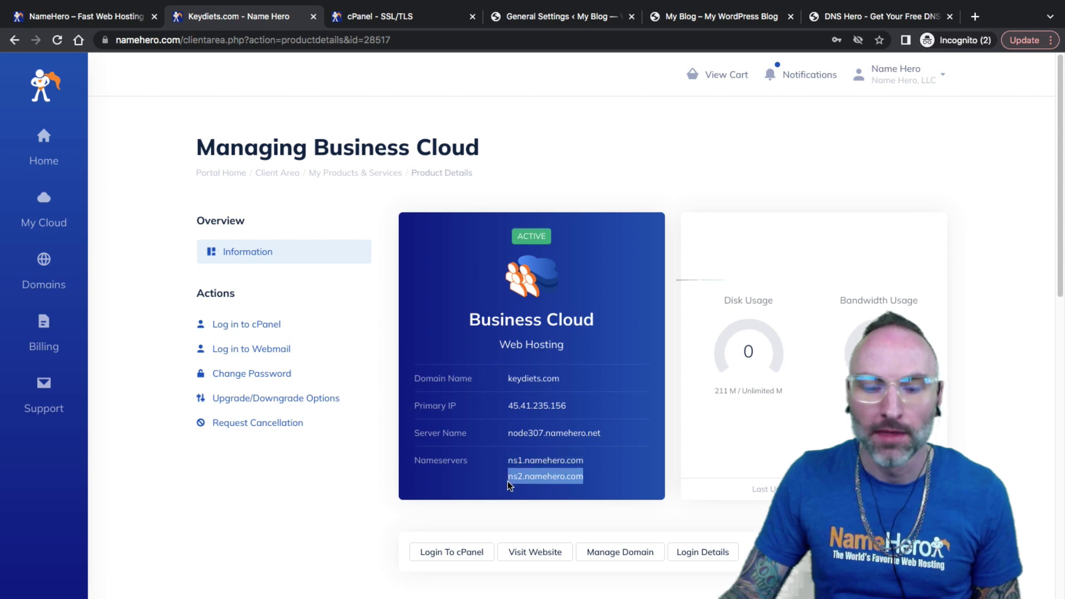
{"action": "left_click", "coordinate": [348, 494]}
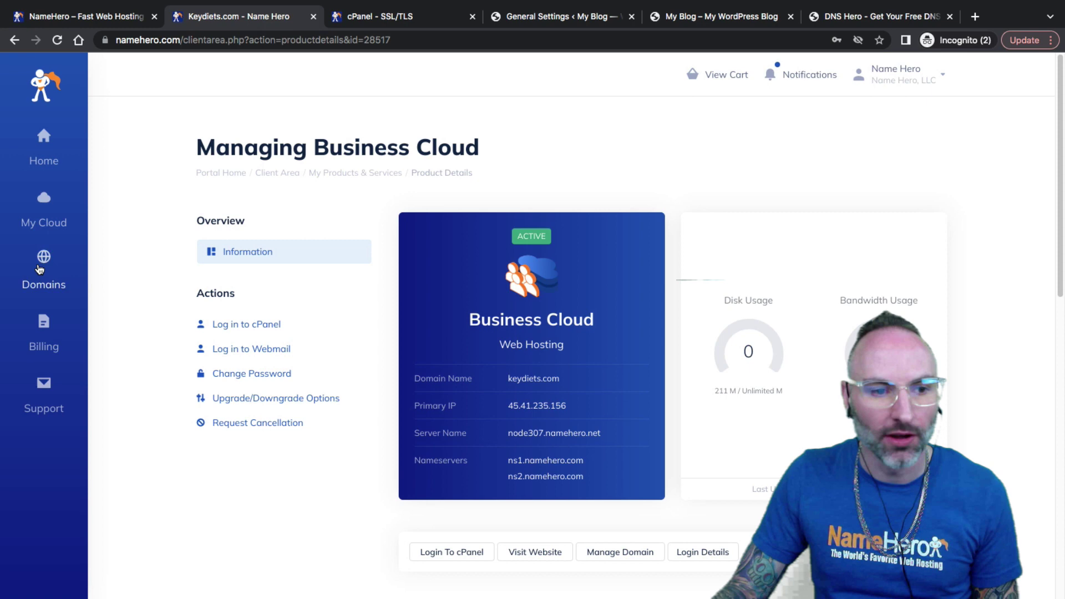
Step: Open websiteaide.com from My Domains and show its custom nameserver settings
{"action": "left_click", "coordinate": [44, 269]}
{"action": "left_click", "coordinate": [163, 118], "text": "super"}
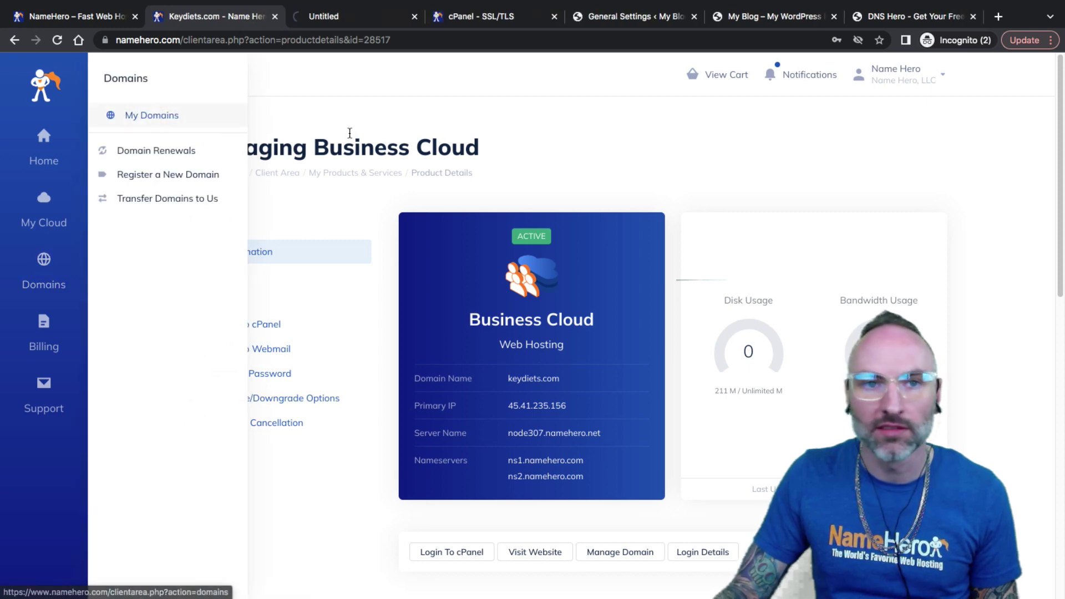
{"action": "left_click", "coordinate": [335, 16]}
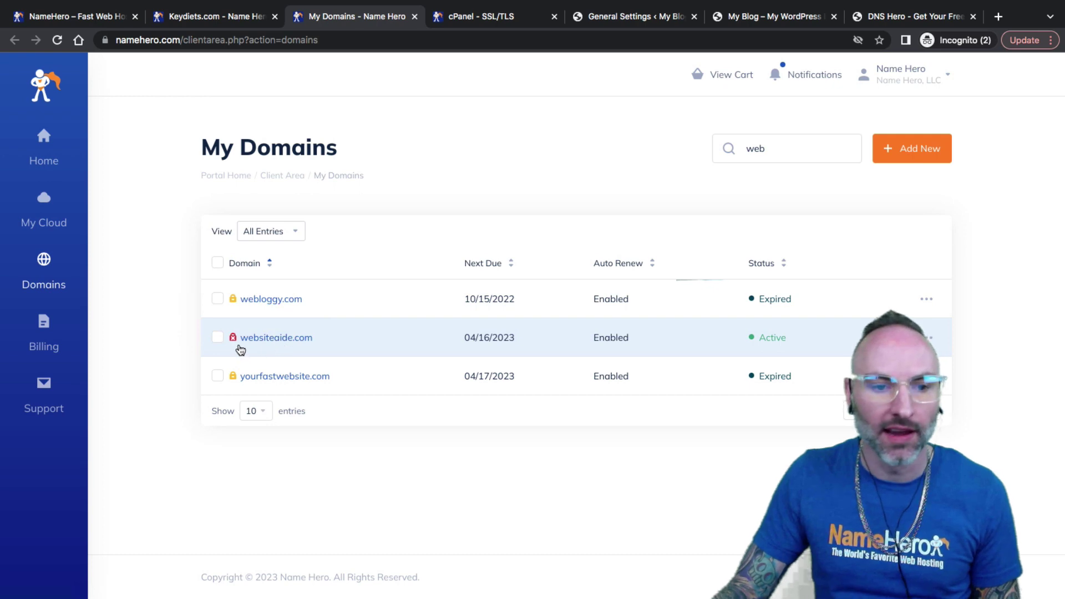
{"action": "mouse_move", "coordinate": [233, 343]}
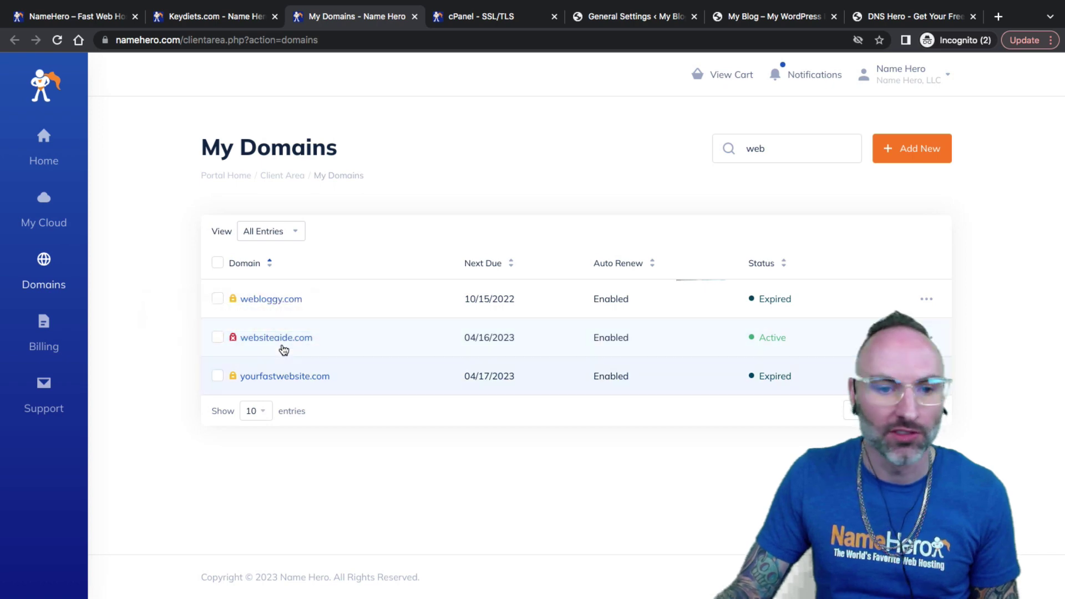
{"action": "left_click", "coordinate": [354, 346]}
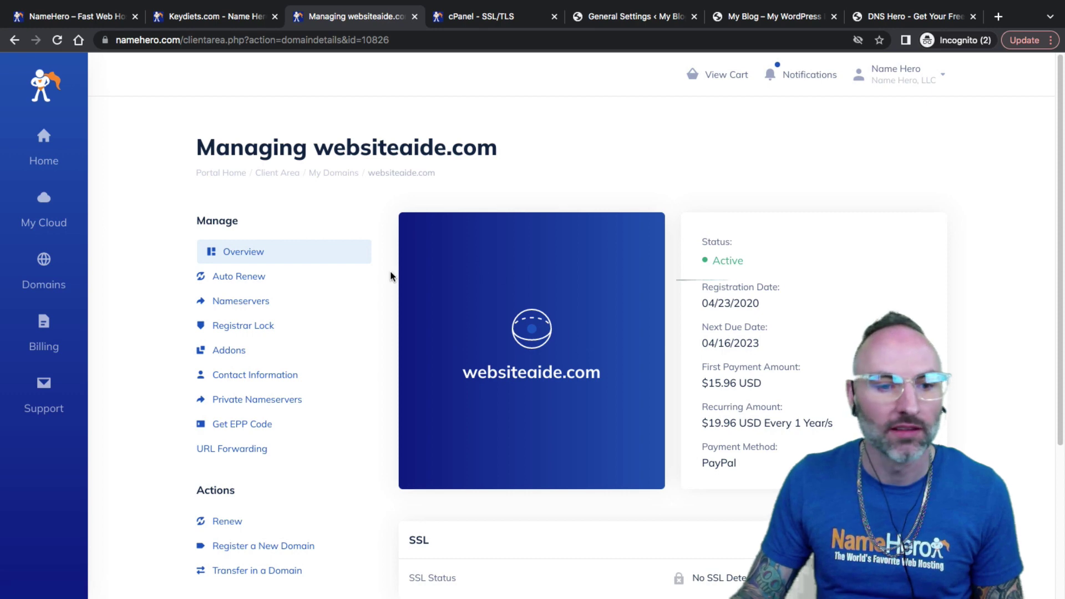
{"action": "left_click", "coordinate": [248, 299]}
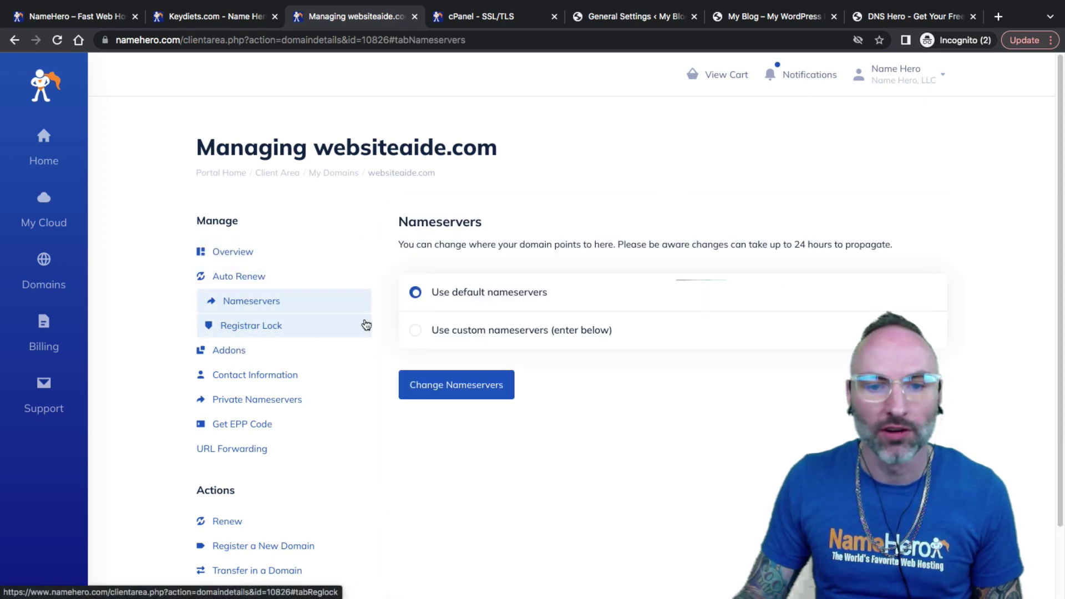
{"action": "left_click", "coordinate": [416, 330]}
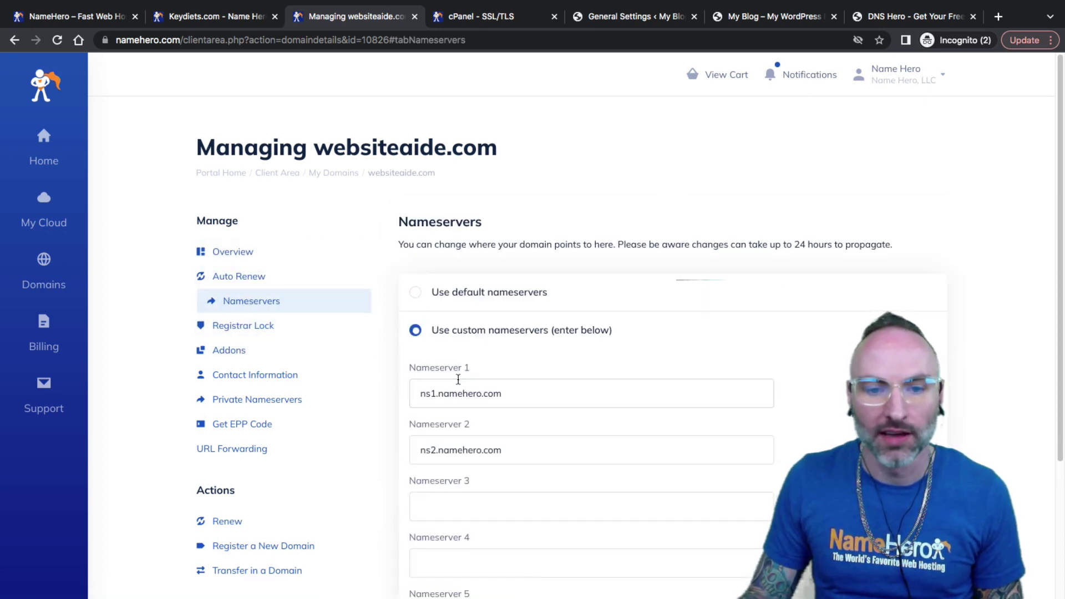
Step: Verify ns1.namehero.com and ns2.namehero.com, then select websiteaide.com in the page title to copy
{"action": "scroll", "coordinate": [459, 380], "scroll_direction": "down", "scroll_amount": 2}
{"action": "left_click_drag", "start_coordinate": [419, 304], "coordinate": [447, 304]}
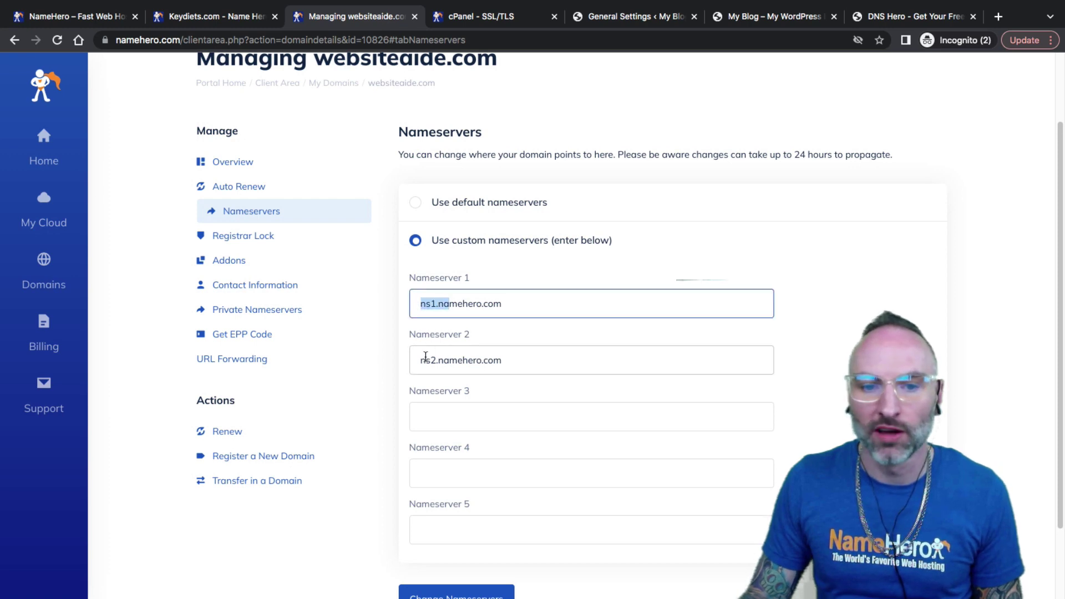
{"action": "left_click_drag", "start_coordinate": [426, 359], "coordinate": [479, 360]}
{"action": "left_click", "coordinate": [479, 360]}
{"action": "scroll", "coordinate": [450, 260], "scroll_direction": "up", "scroll_amount": 1}
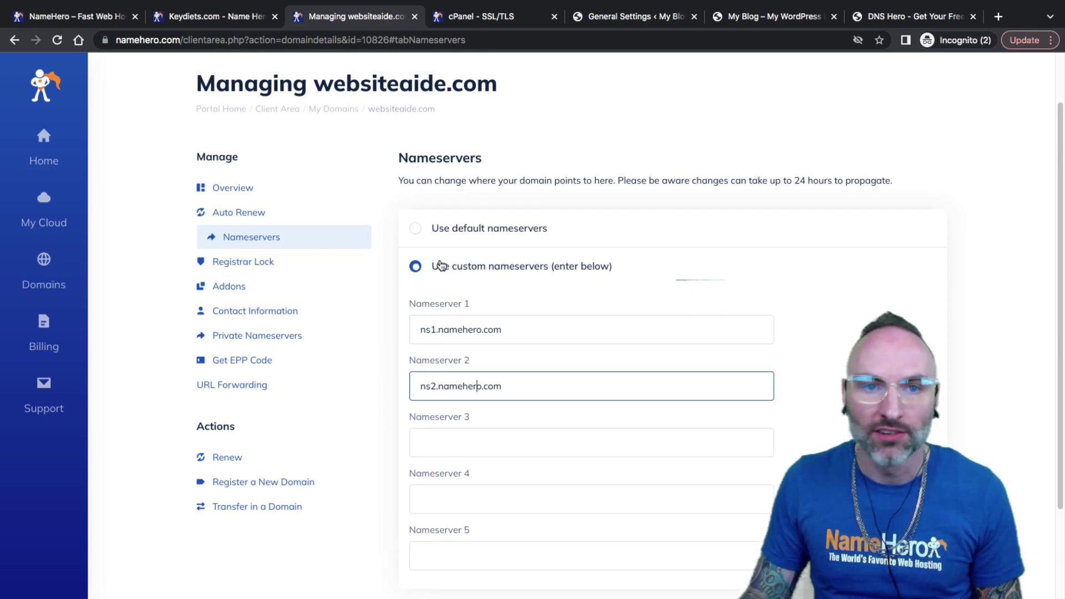
{"action": "left_click_drag", "start_coordinate": [493, 89], "coordinate": [314, 88]}
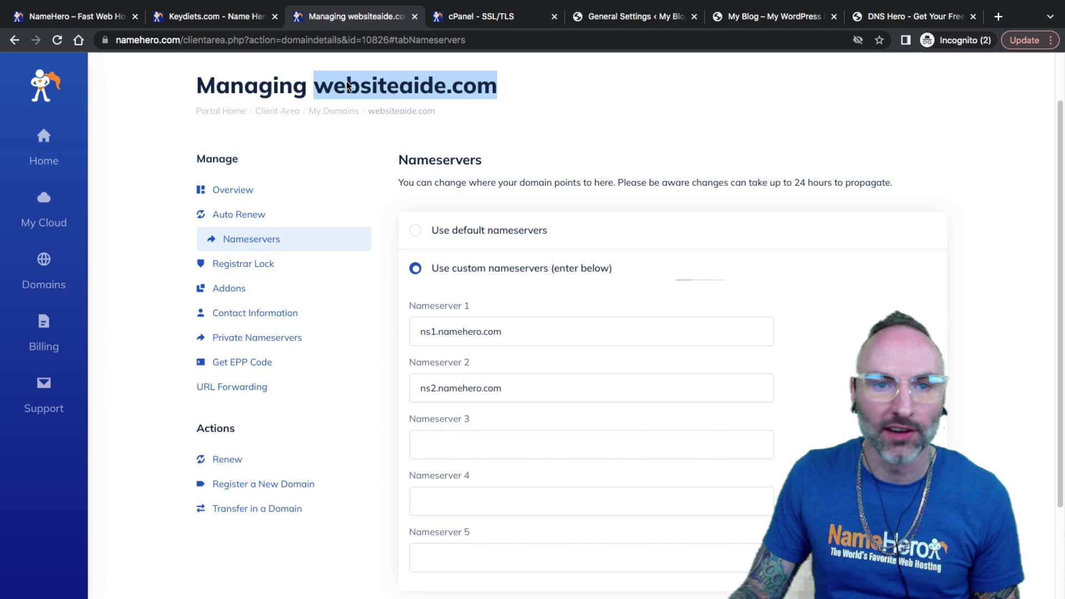
{"action": "right_click", "coordinate": [349, 83]}
Step: Copy websiteaide.com, paste it into DNS Hero and run its DNS report
{"action": "left_click", "coordinate": [433, 108]}
{"action": "left_click", "coordinate": [910, 16]}
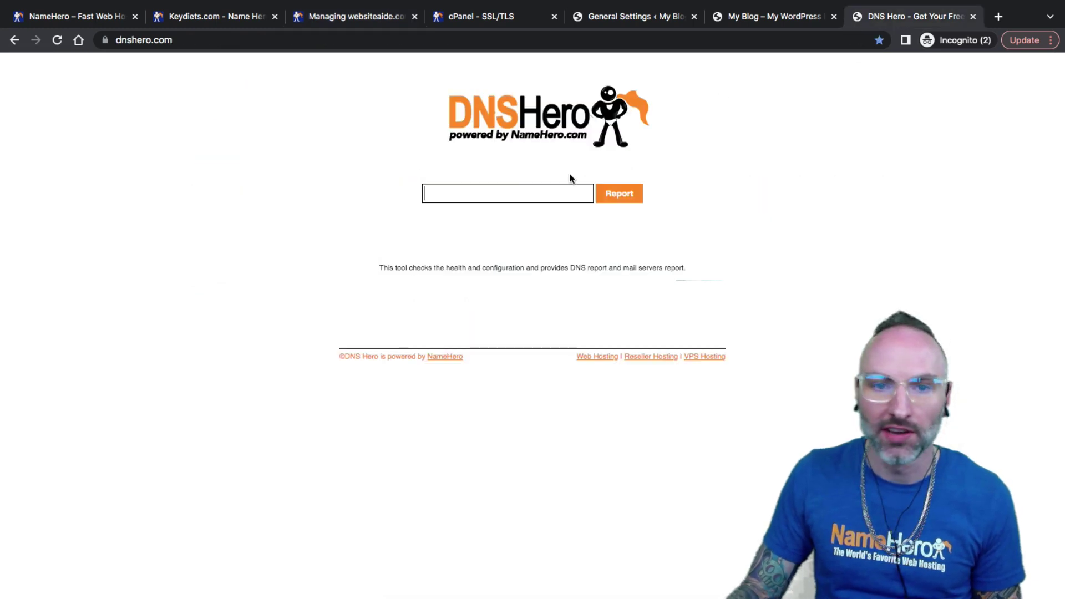
{"action": "right_click", "coordinate": [501, 193]}
{"action": "left_click", "coordinate": [527, 281]}
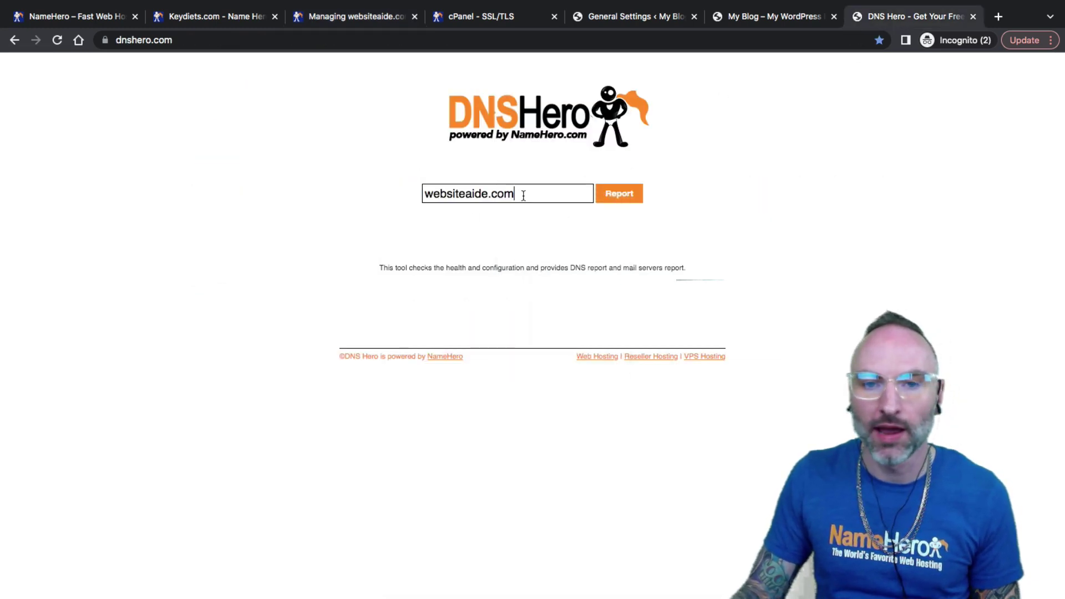
{"action": "left_click_drag", "start_coordinate": [523, 196], "coordinate": [409, 198]}
{"action": "left_click", "coordinate": [618, 194]}
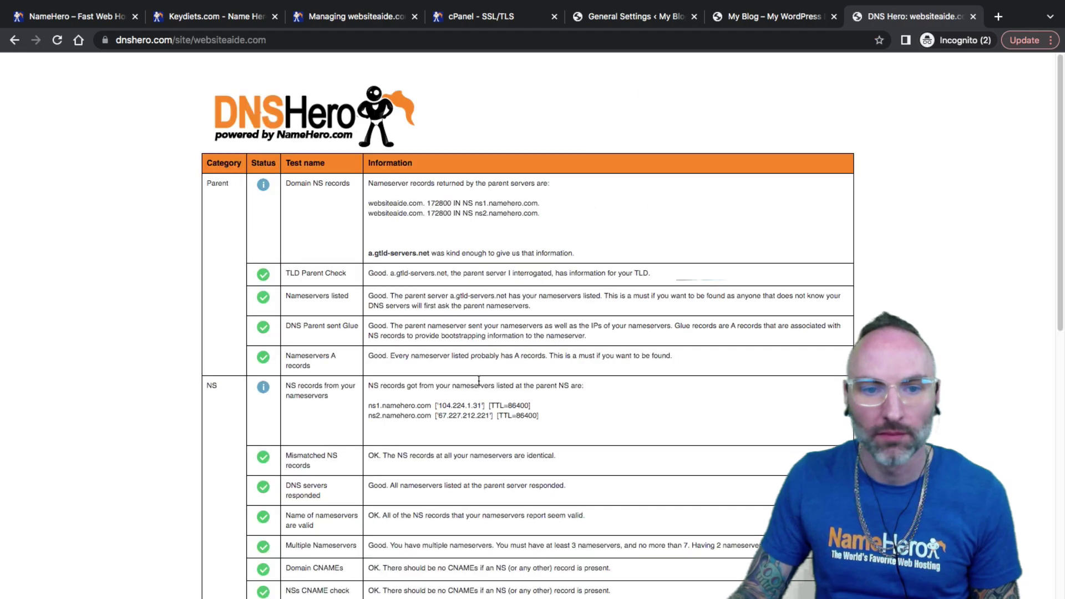
Step: Review the report's parent nameserver records, highlighting ns1.namehero.com
{"action": "scroll", "coordinate": [386, 244], "scroll_direction": "down", "scroll_amount": 10}
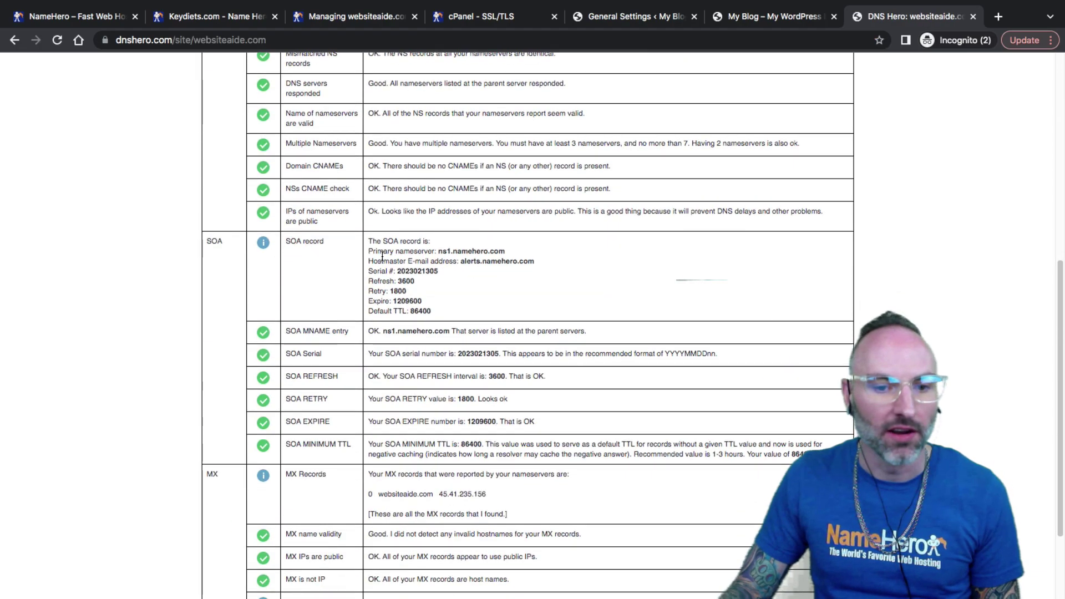
{"action": "scroll", "coordinate": [363, 247], "scroll_direction": "up", "scroll_amount": 10}
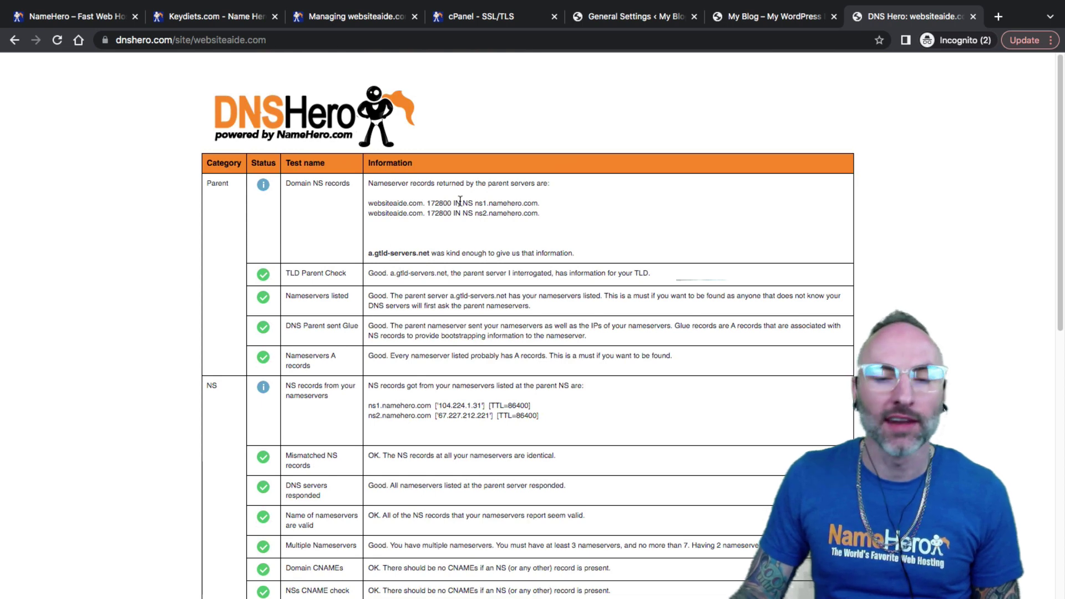
{"action": "left_click_drag", "start_coordinate": [538, 207], "coordinate": [538, 206]}
{"action": "left_click_drag", "start_coordinate": [396, 217], "coordinate": [446, 216]}
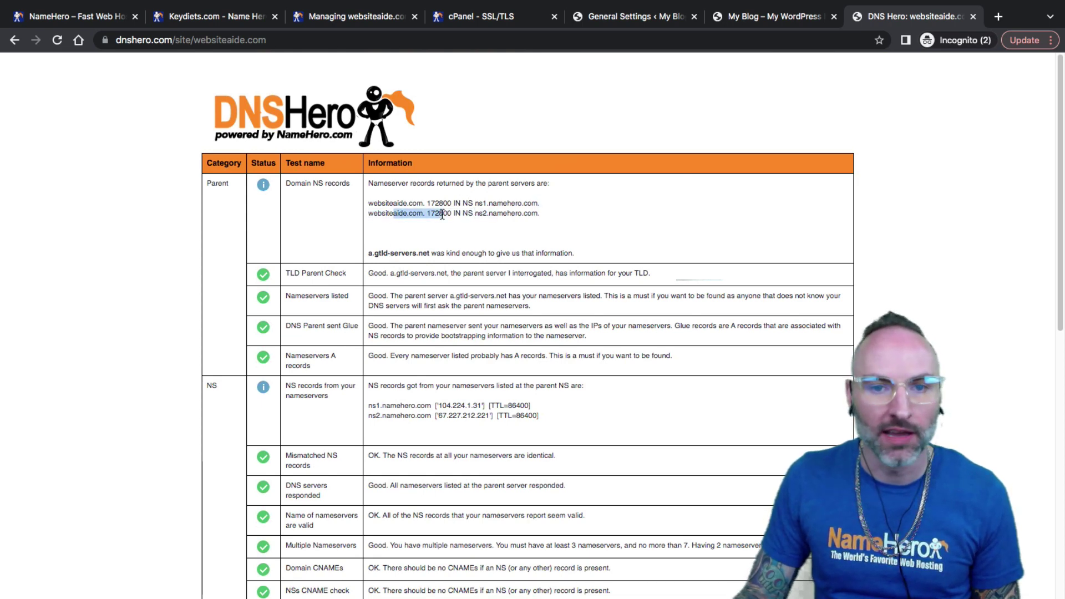
{"action": "left_click", "coordinate": [445, 215]}
{"action": "left_click_drag", "start_coordinate": [513, 215], "coordinate": [440, 217]}
{"action": "left_click", "coordinate": [453, 210]}
{"action": "left_click", "coordinate": [443, 219]}
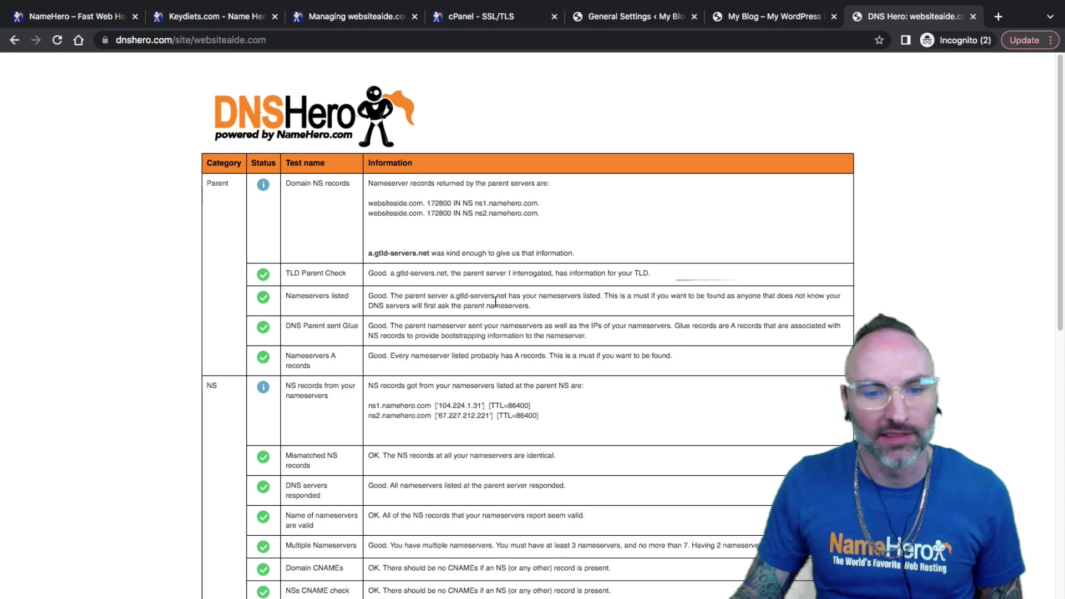
Step: Highlight the ns2.namehero.com record line and the Nameservers listed result
{"action": "triple_click", "coordinate": [492, 208]}
{"action": "left_click", "coordinate": [506, 208]}
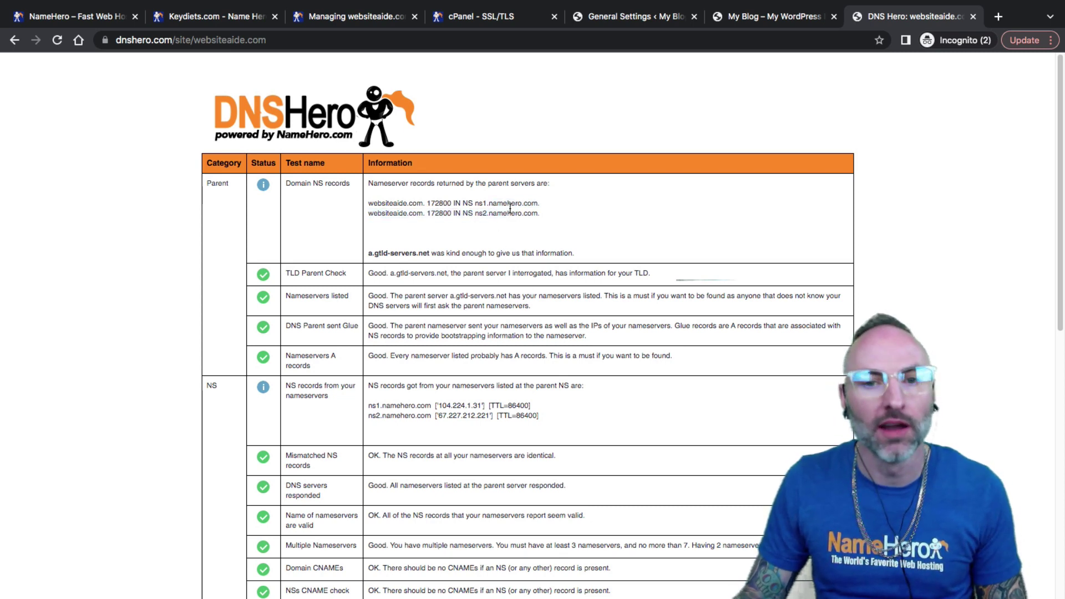
{"action": "left_click_drag", "start_coordinate": [542, 216], "coordinate": [362, 204]}
{"action": "scroll", "coordinate": [355, 222], "scroll_direction": "down", "scroll_amount": 9}
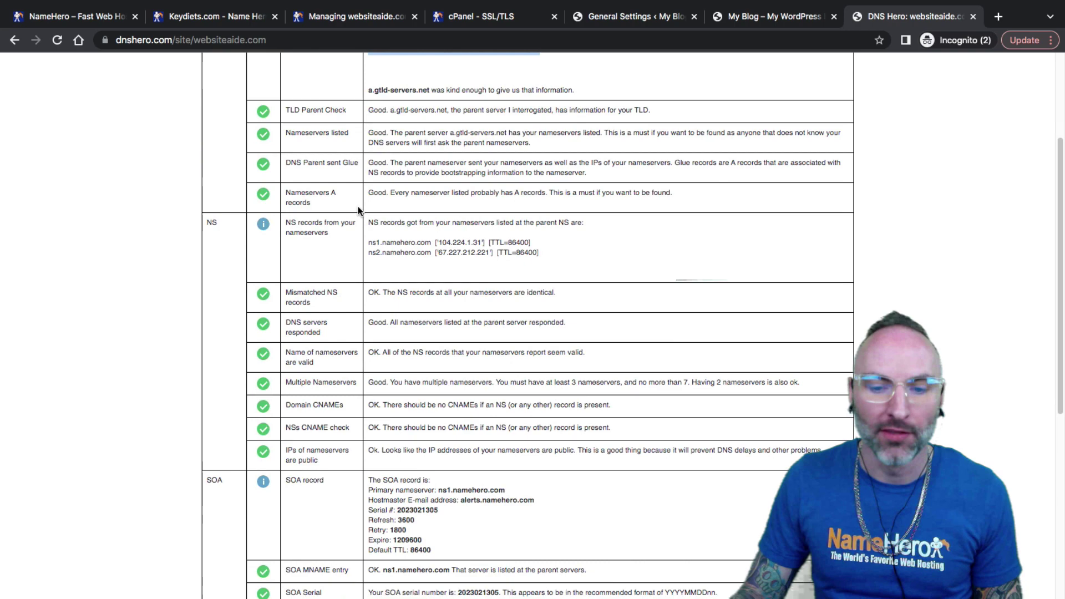
{"action": "scroll", "coordinate": [365, 331], "scroll_direction": "up", "scroll_amount": 10}
{"action": "left_click", "coordinate": [371, 333]}
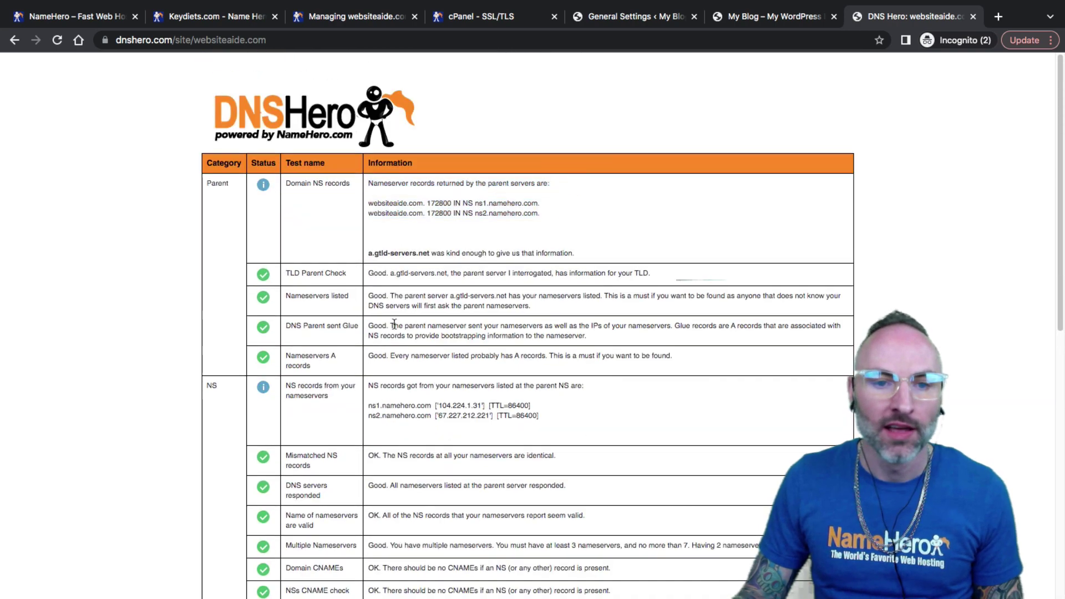
{"action": "left_click_drag", "start_coordinate": [394, 323], "coordinate": [498, 294]}
{"action": "left_click", "coordinate": [499, 294]}
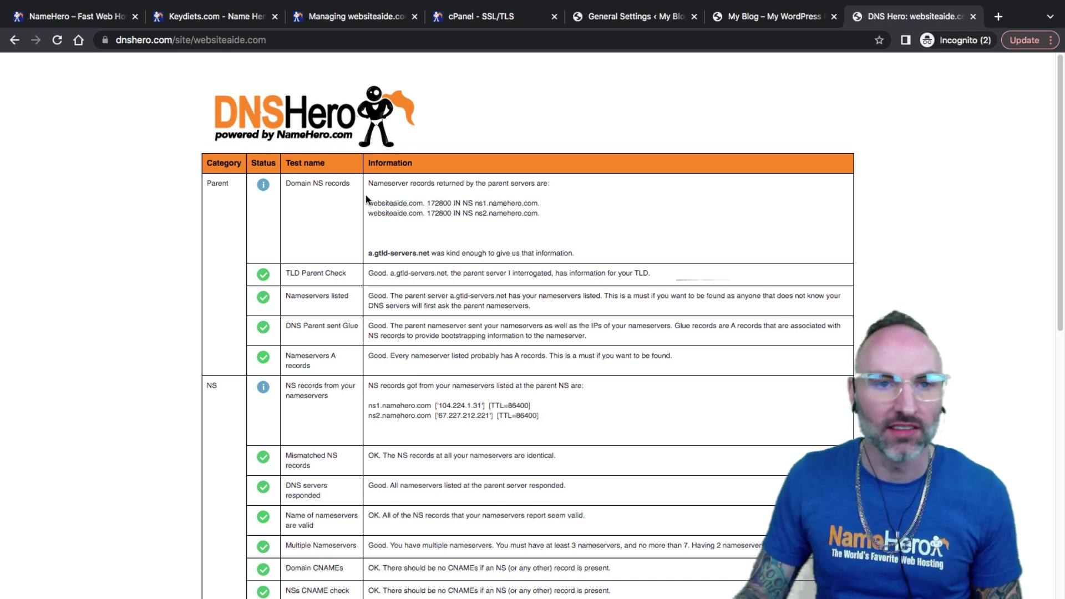
{"action": "left_click", "coordinate": [619, 22]}
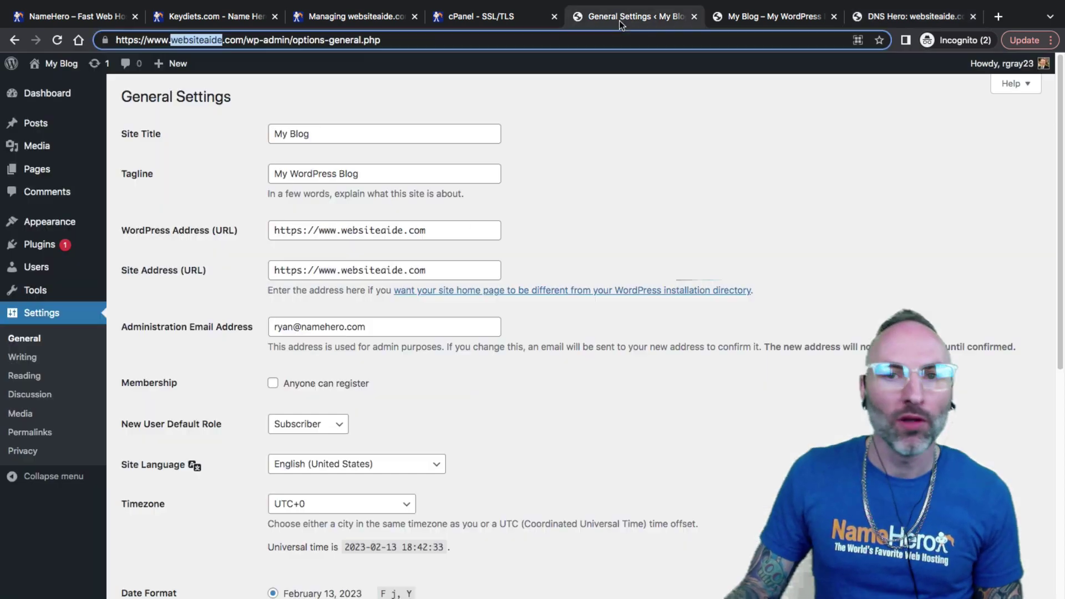
{"action": "left_click_drag", "start_coordinate": [270, 227], "coordinate": [306, 227]}
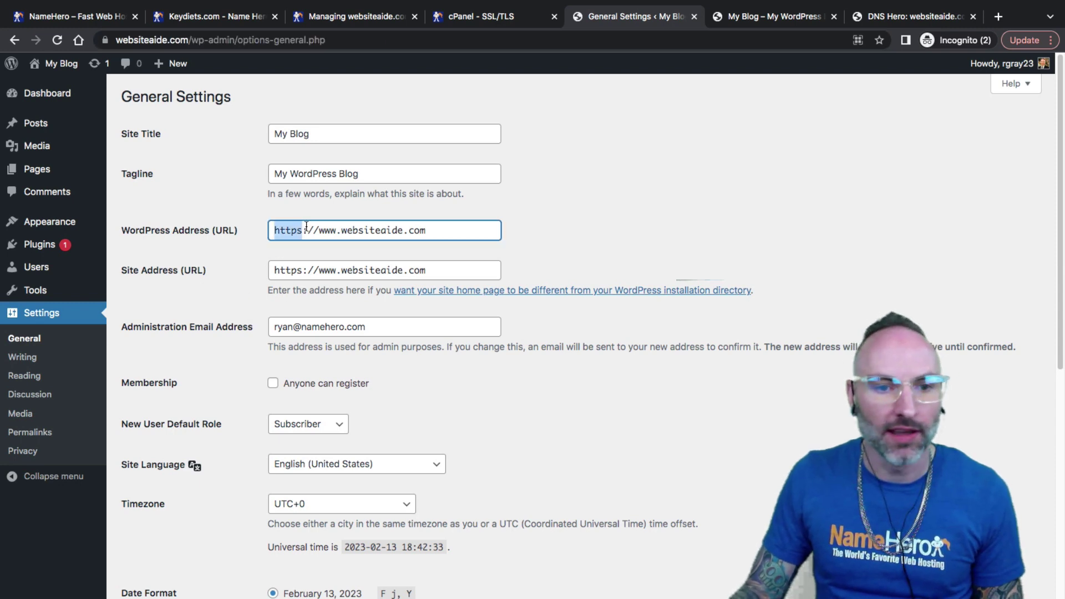
{"action": "left_click", "coordinate": [298, 231]}
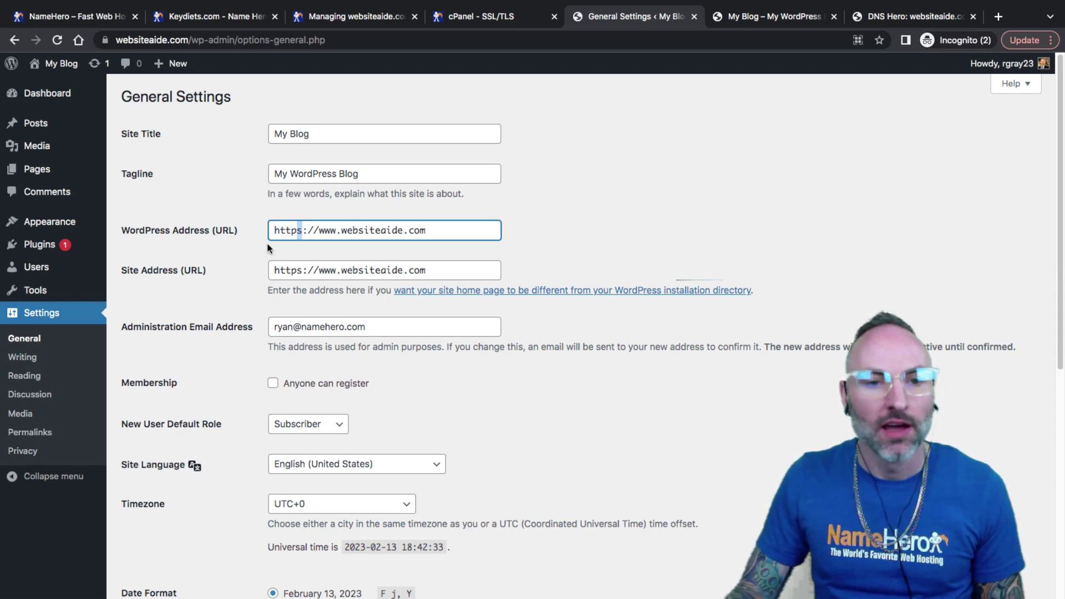
{"action": "left_click_drag", "start_coordinate": [297, 267], "coordinate": [300, 268]}
{"action": "left_click", "coordinate": [298, 232]}
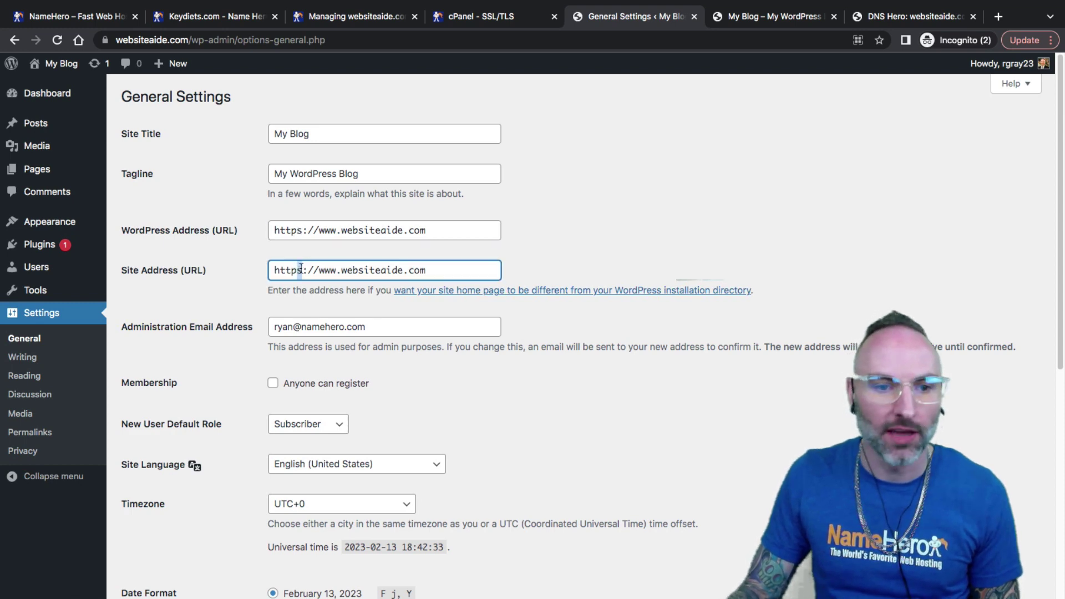
{"action": "left_click", "coordinate": [294, 232]}
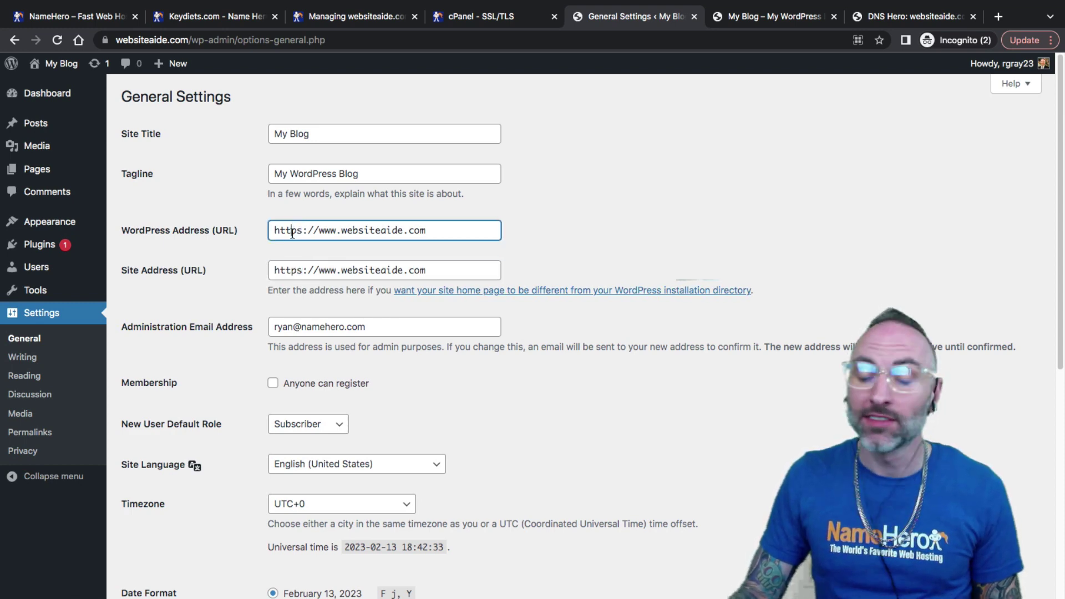
{"action": "left_click_drag", "start_coordinate": [291, 233], "coordinate": [279, 233]}
{"action": "left_click", "coordinate": [313, 233]}
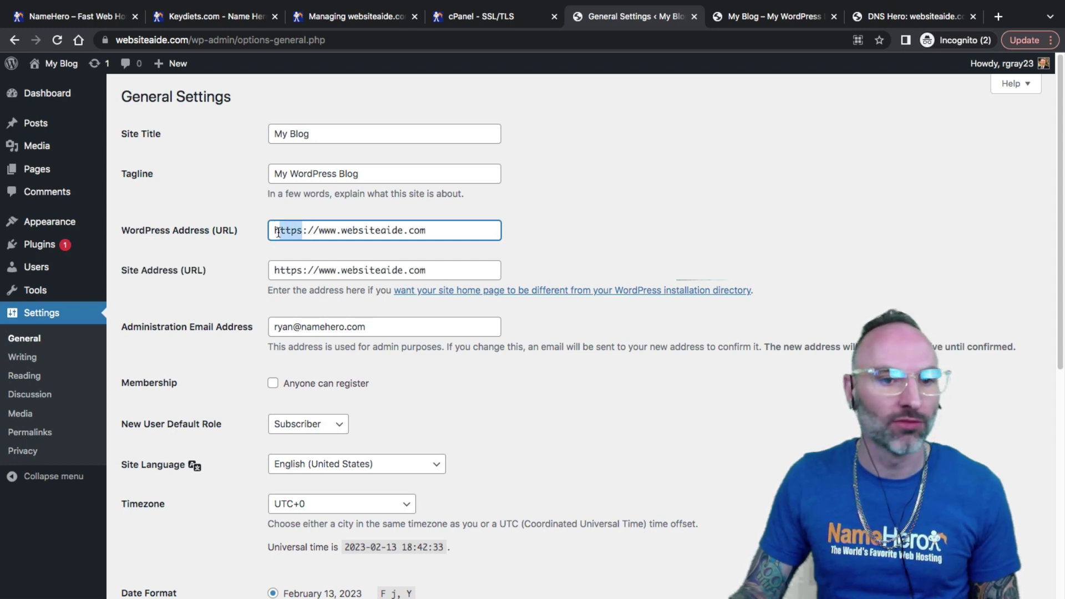
{"action": "left_click", "coordinate": [296, 231]}
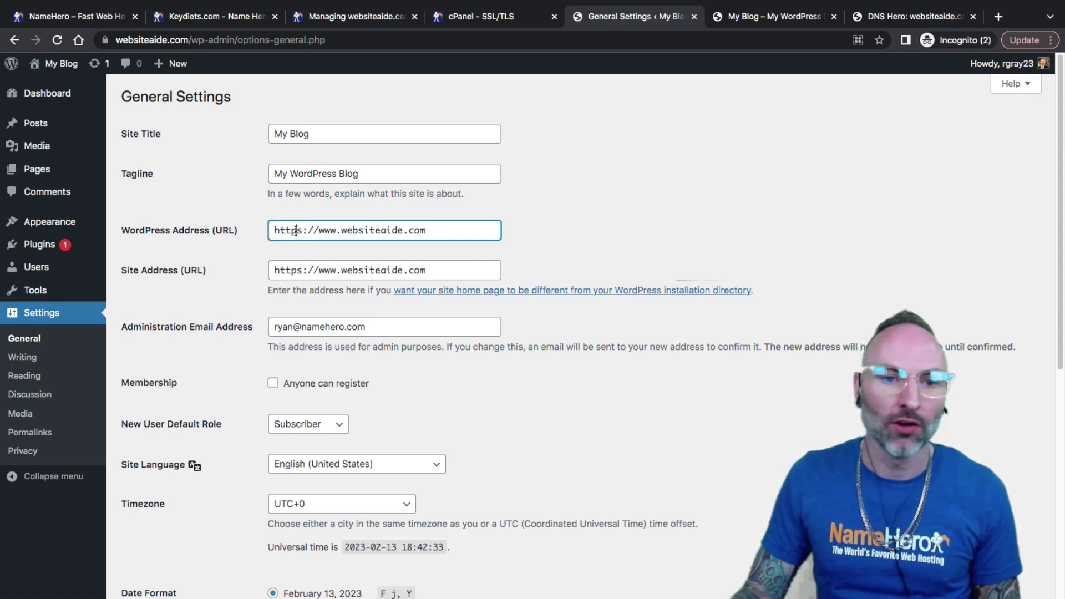
{"action": "left_click_drag", "start_coordinate": [303, 231], "coordinate": [295, 233]}
{"action": "left_click", "coordinate": [297, 271]}
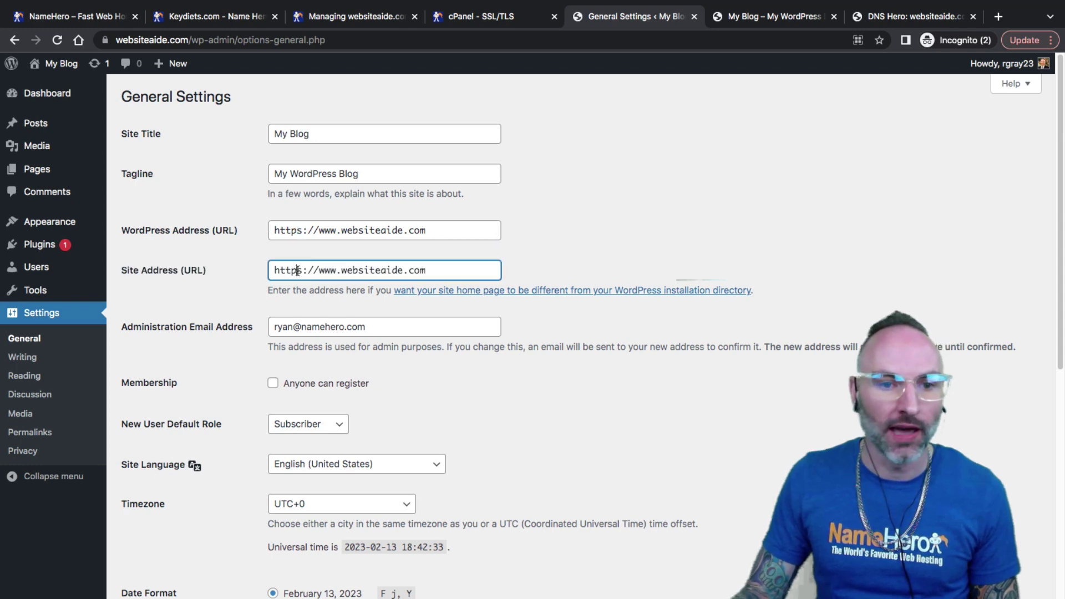
{"action": "left_click_drag", "start_coordinate": [301, 271], "coordinate": [296, 271]}
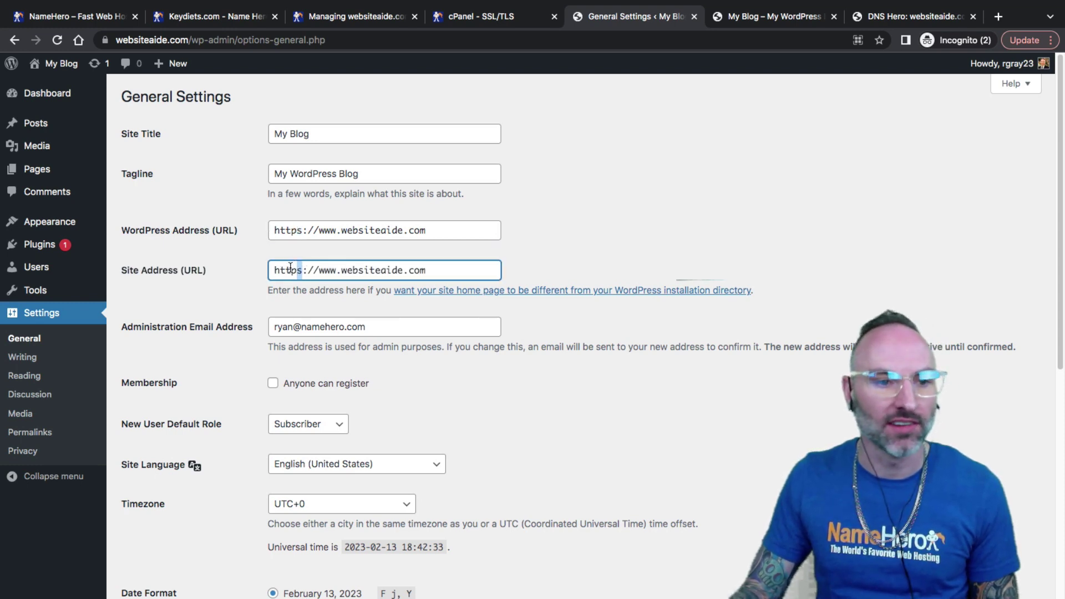
Step: Search plugins for 'really sim', then install and activate Really Simple SSL
{"action": "mouse_move", "coordinate": [40, 248]}
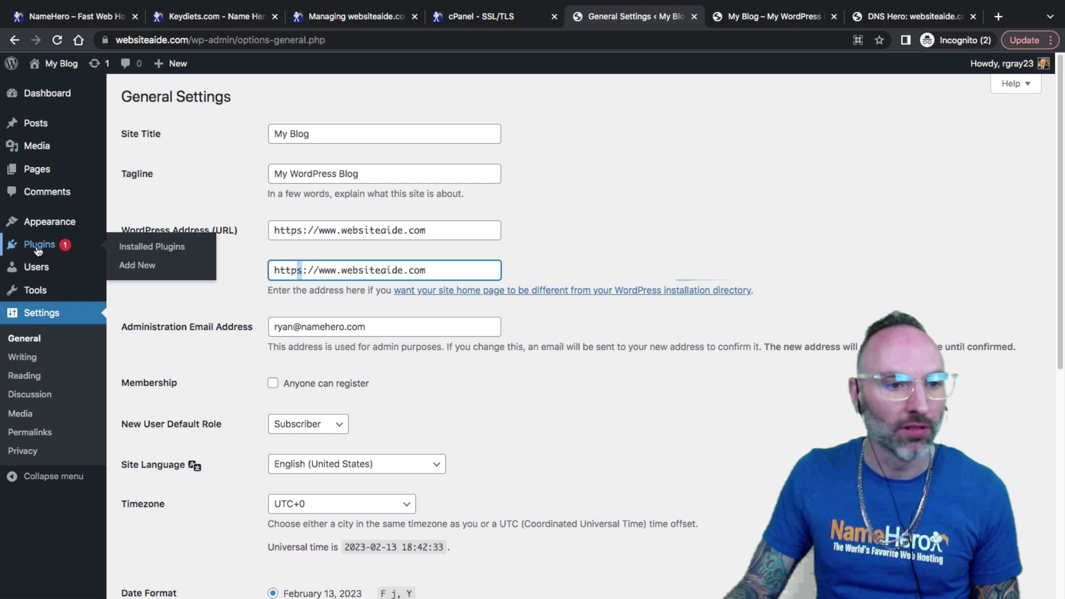
{"action": "left_click", "coordinate": [134, 267]}
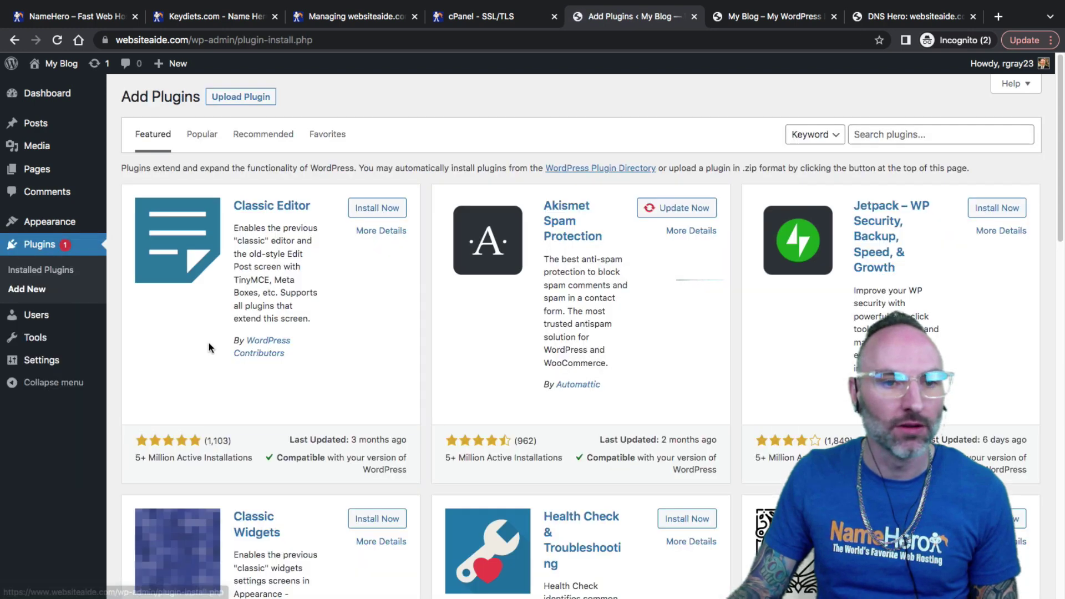
{"action": "left_click", "coordinate": [866, 138]}
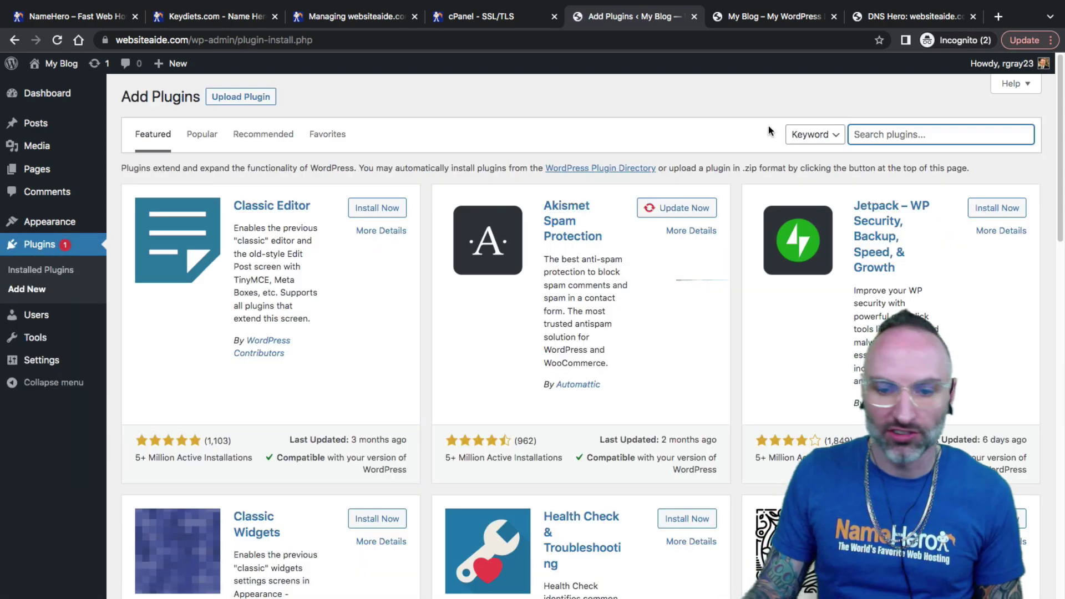
{"action": "type", "text": "really simple ssl"}
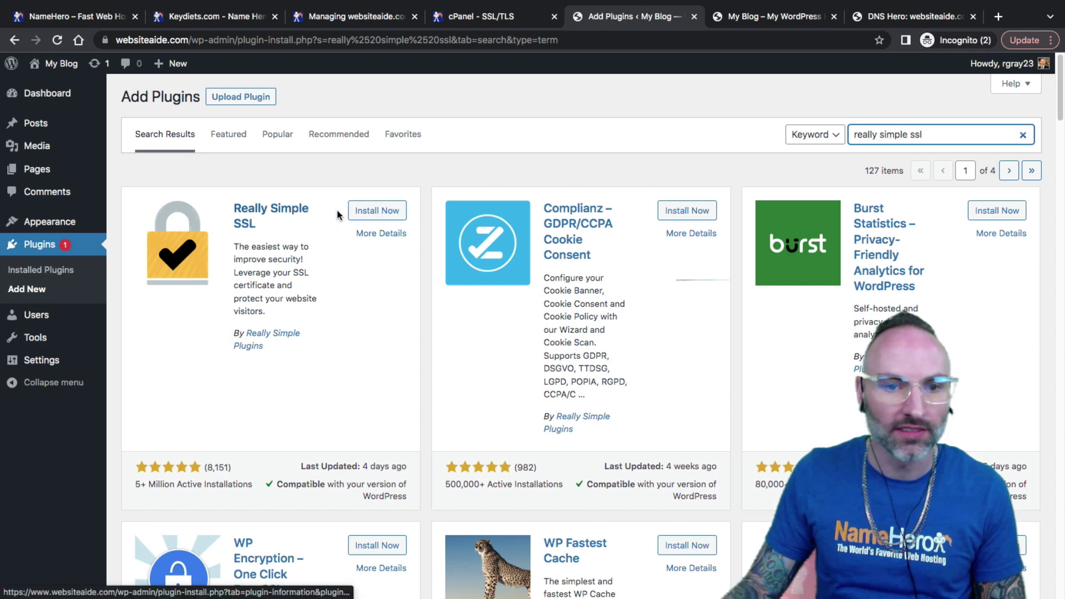
{"action": "left_click", "coordinate": [377, 210]}
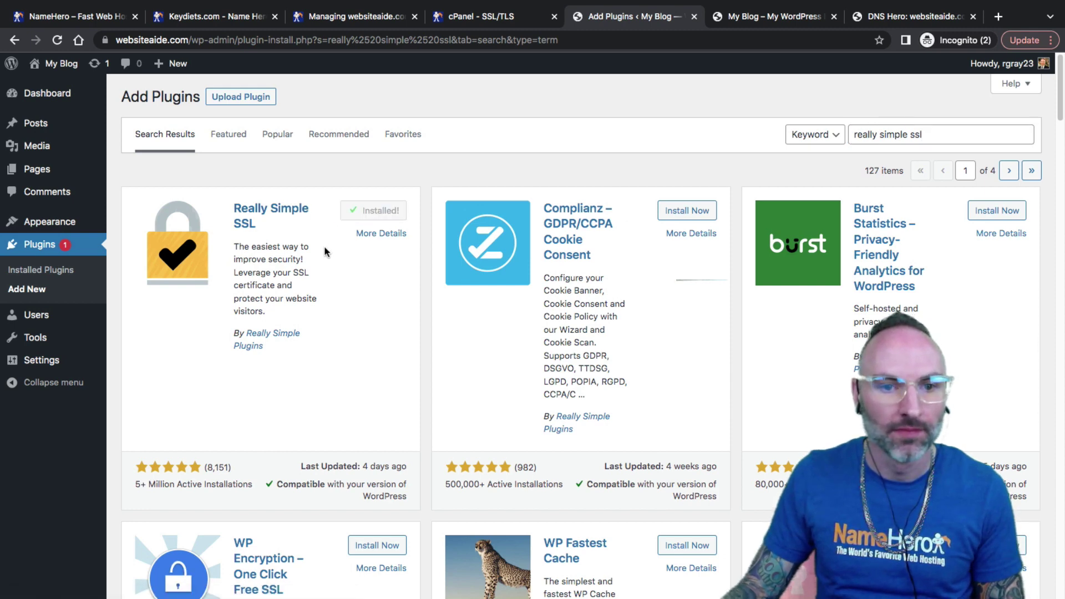
{"action": "key", "text": "Return"}
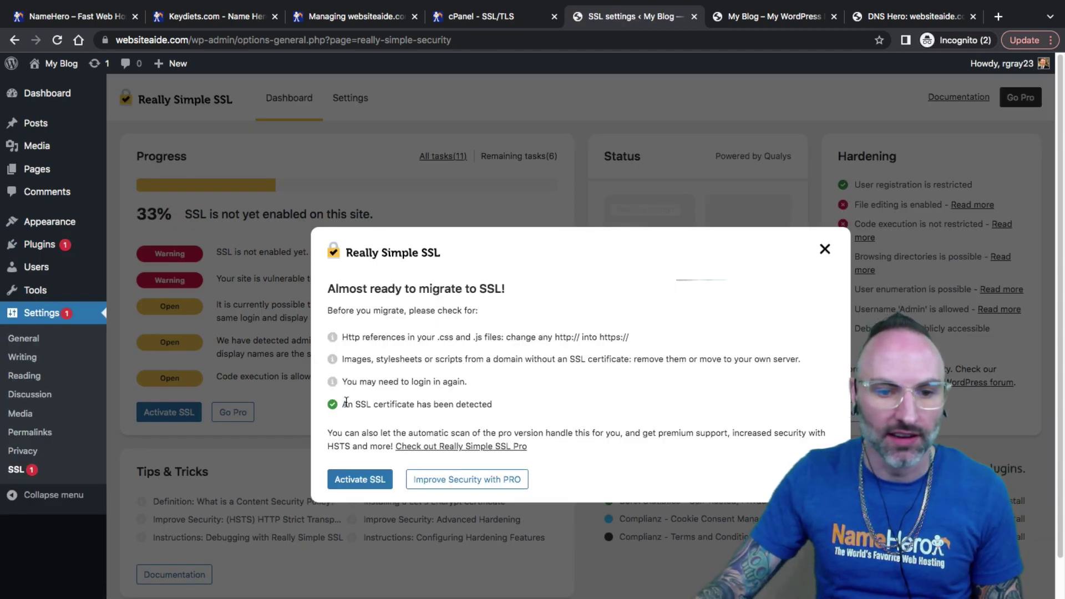
Step: Confirm the detected SSL certificate and activate SSL on the site
{"action": "left_click_drag", "start_coordinate": [346, 401], "coordinate": [504, 403]}
{"action": "left_click", "coordinate": [365, 478]}
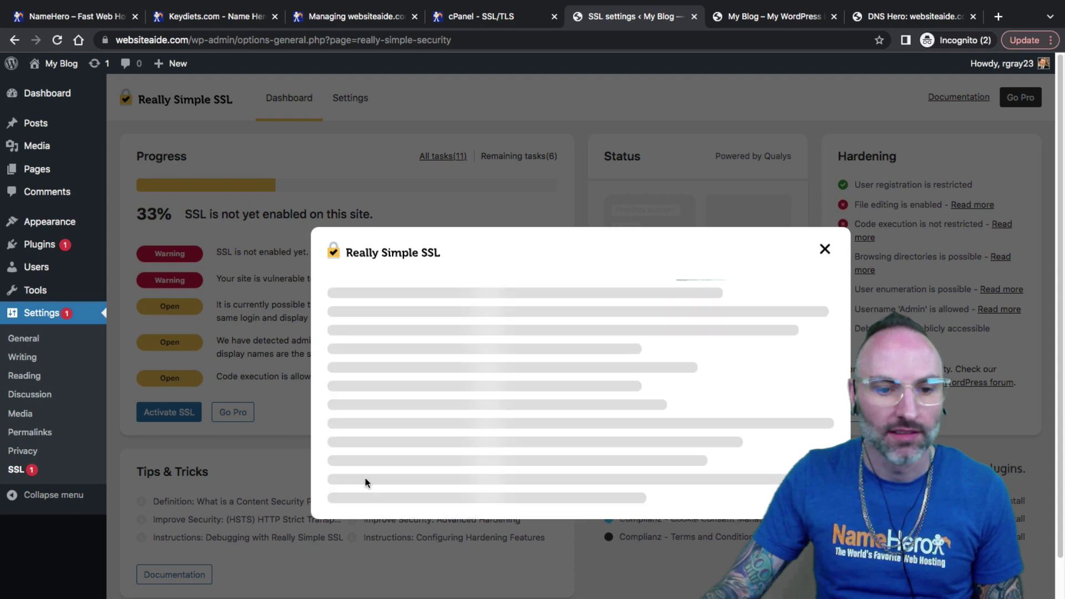
{"action": "left_click", "coordinate": [404, 476]}
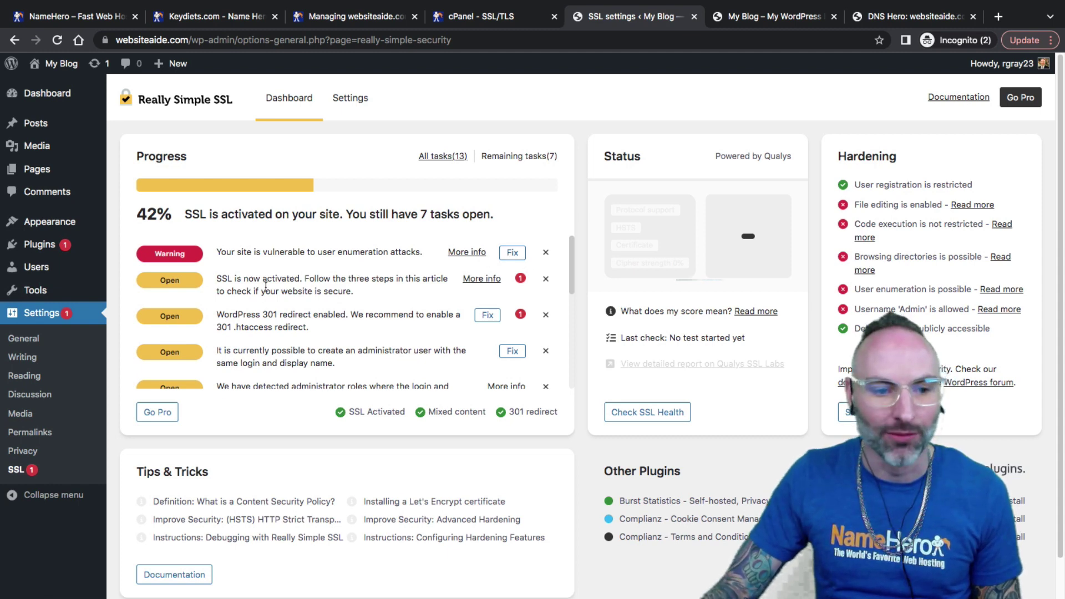
Step: Review the Really Simple SSL dashboard's 42% progress, open tasks and SSL activated message
{"action": "scroll", "coordinate": [266, 285], "scroll_direction": "down", "scroll_amount": 5}
{"action": "scroll", "coordinate": [547, 307], "scroll_direction": "down", "scroll_amount": 2}
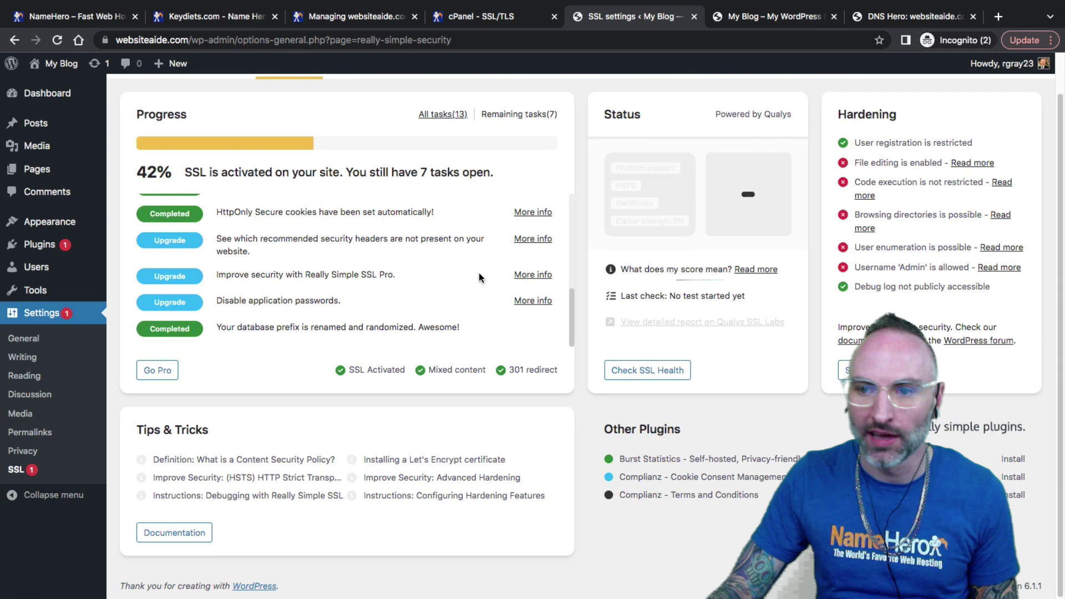
{"action": "scroll", "coordinate": [478, 279], "scroll_direction": "up", "scroll_amount": 5}
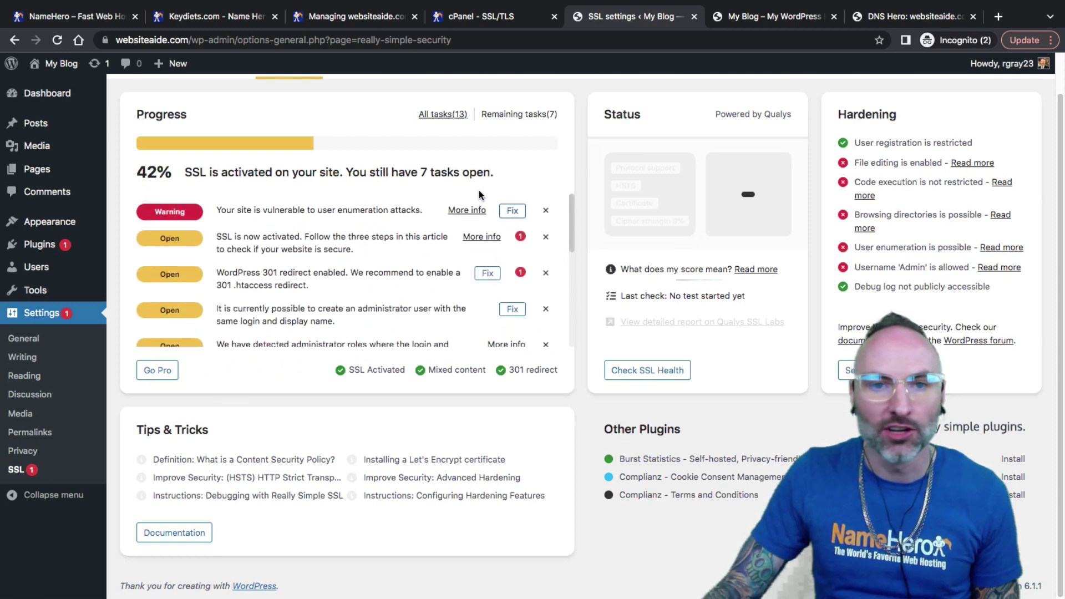
{"action": "scroll", "coordinate": [438, 228], "scroll_direction": "up", "scroll_amount": 1}
{"action": "scroll", "coordinate": [422, 230], "scroll_direction": "up", "scroll_amount": 1}
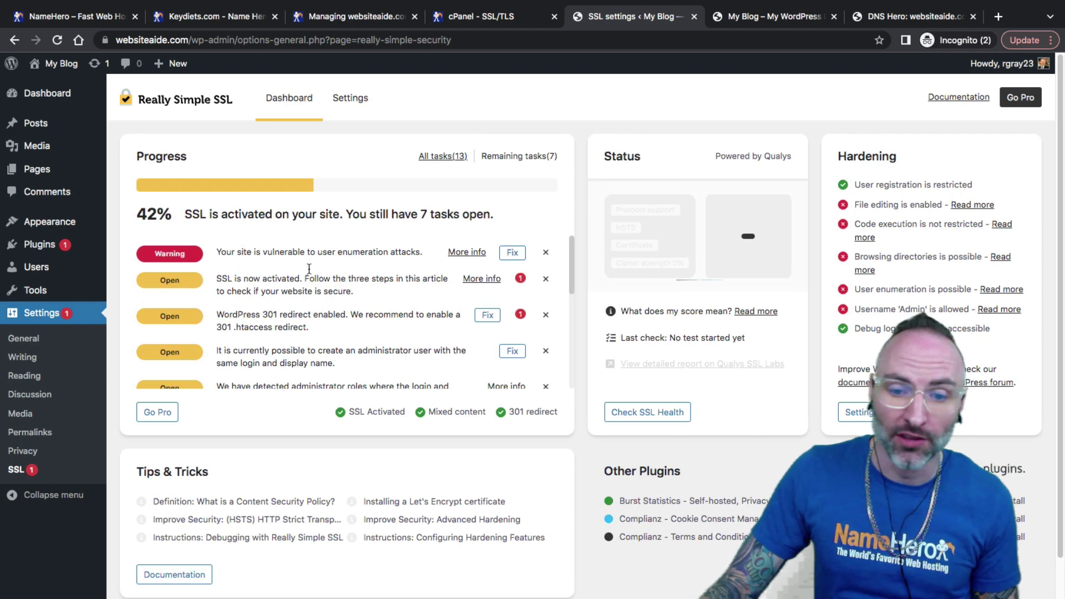
{"action": "scroll", "coordinate": [313, 294], "scroll_direction": "down", "scroll_amount": 8}
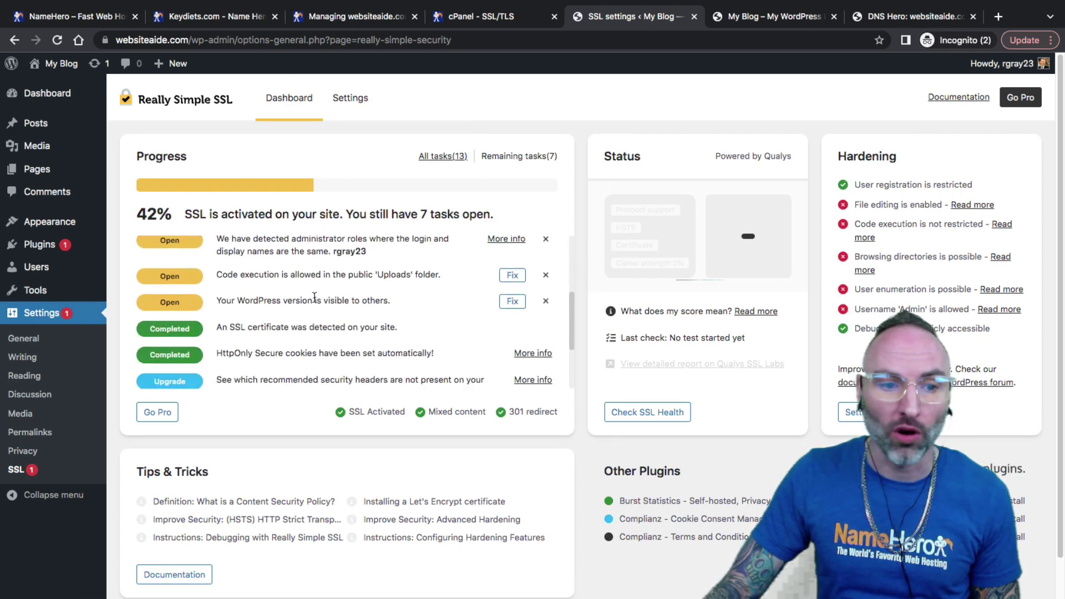
{"action": "scroll", "coordinate": [314, 311], "scroll_direction": "up", "scroll_amount": 8}
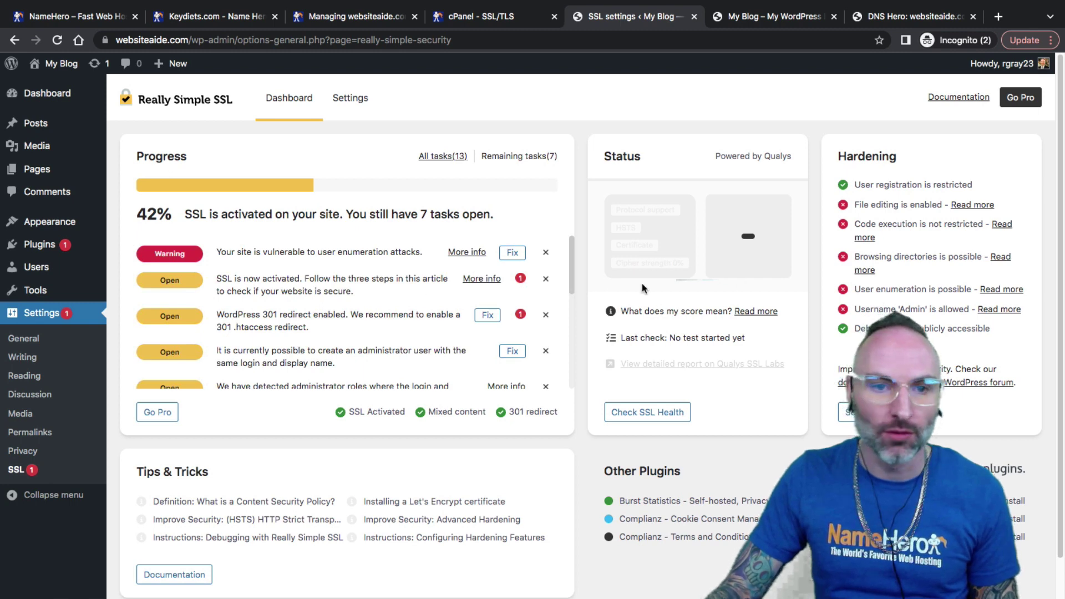
{"action": "left_click", "coordinate": [351, 99]}
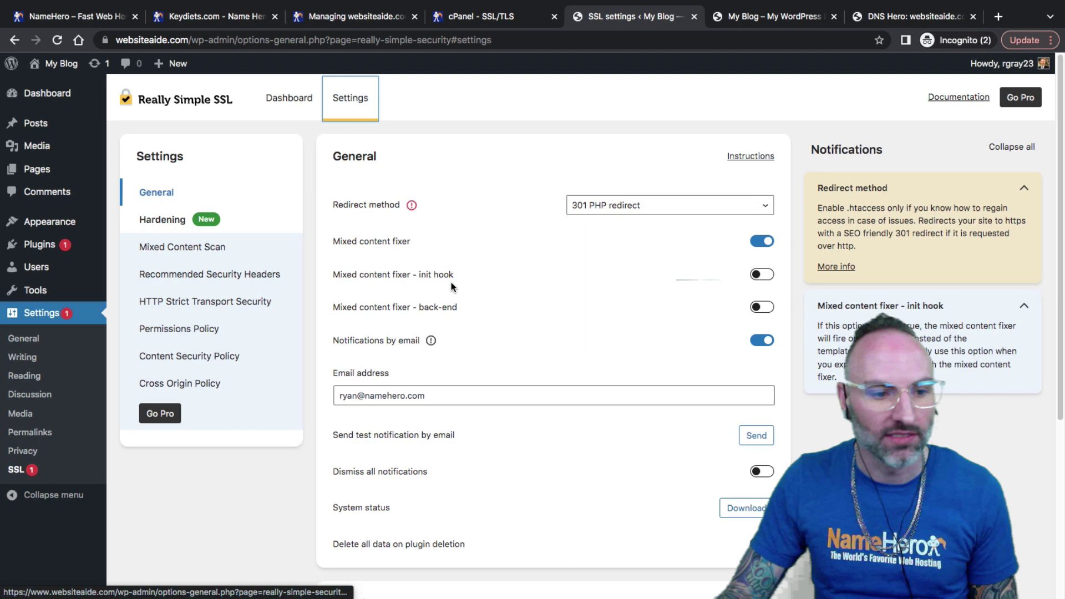
{"action": "left_click", "coordinate": [16, 470]}
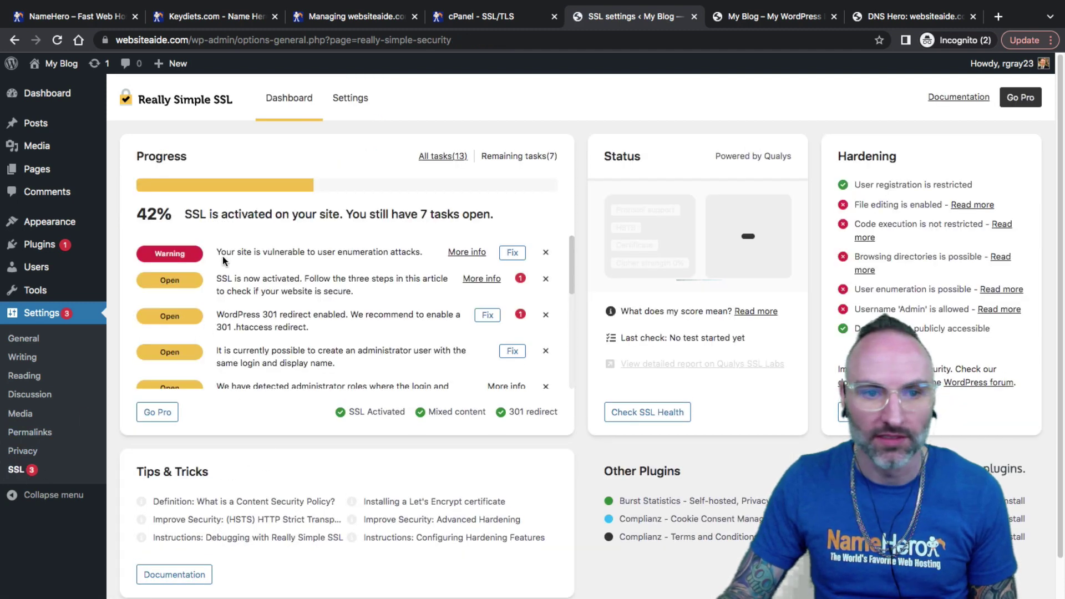
{"action": "left_click_drag", "start_coordinate": [226, 214], "coordinate": [430, 215]}
{"action": "left_click", "coordinate": [487, 215]}
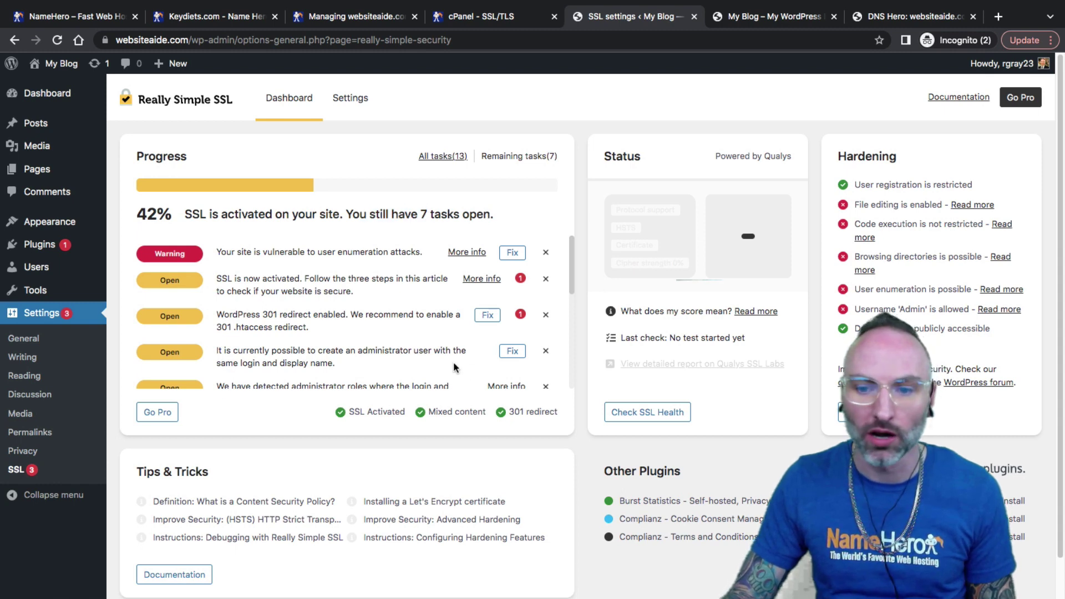
Step: Confirm the WordPress Address in General Settings uses https
{"action": "left_click", "coordinate": [27, 344]}
{"action": "left_click_drag", "start_coordinate": [298, 231], "coordinate": [318, 232]}
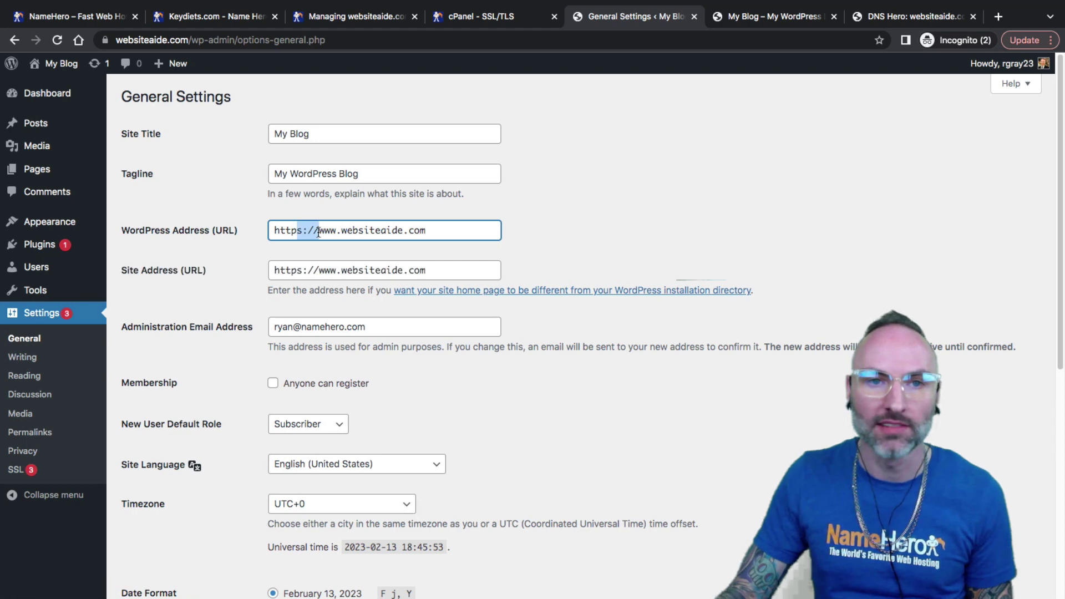
{"action": "left_click", "coordinate": [318, 233]}
Step: Load the Hello world! post via http and confirm it still shows a secure connection
{"action": "left_click", "coordinate": [734, 17]}
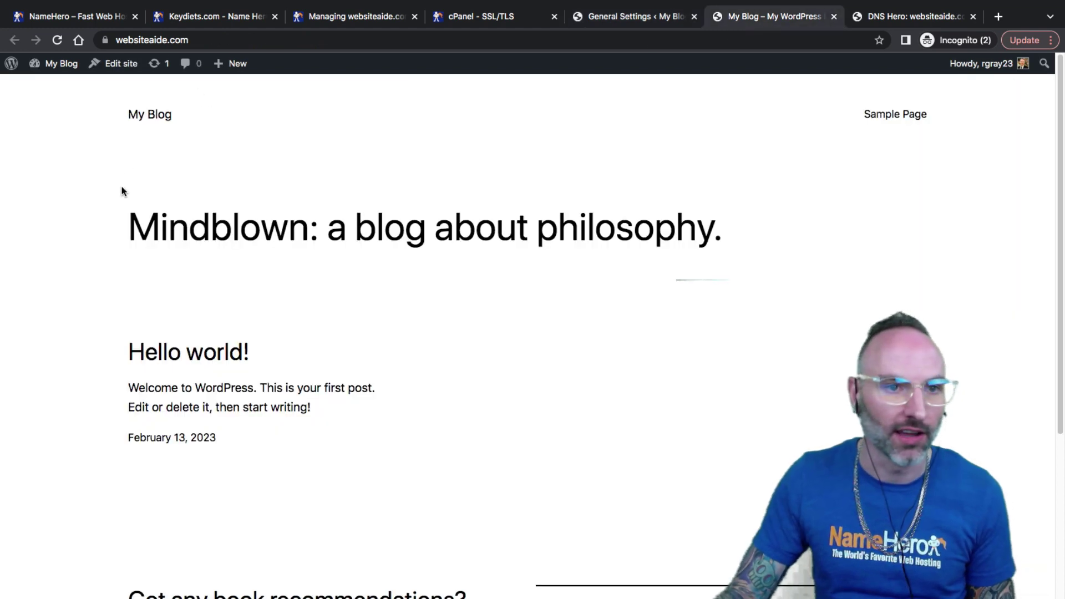
{"action": "left_click", "coordinate": [183, 358]}
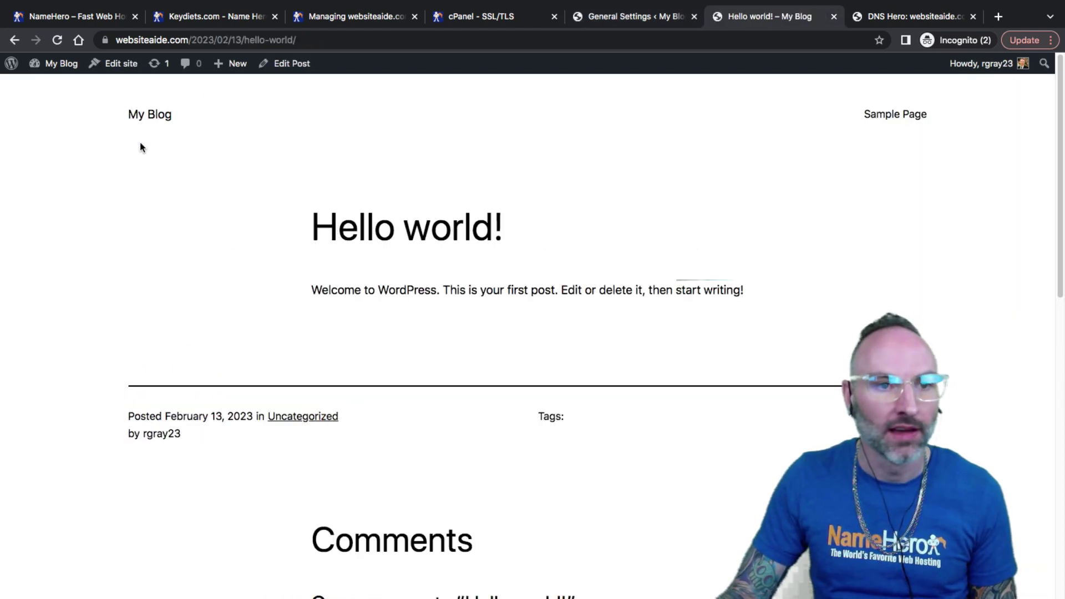
{"action": "left_click", "coordinate": [146, 40]}
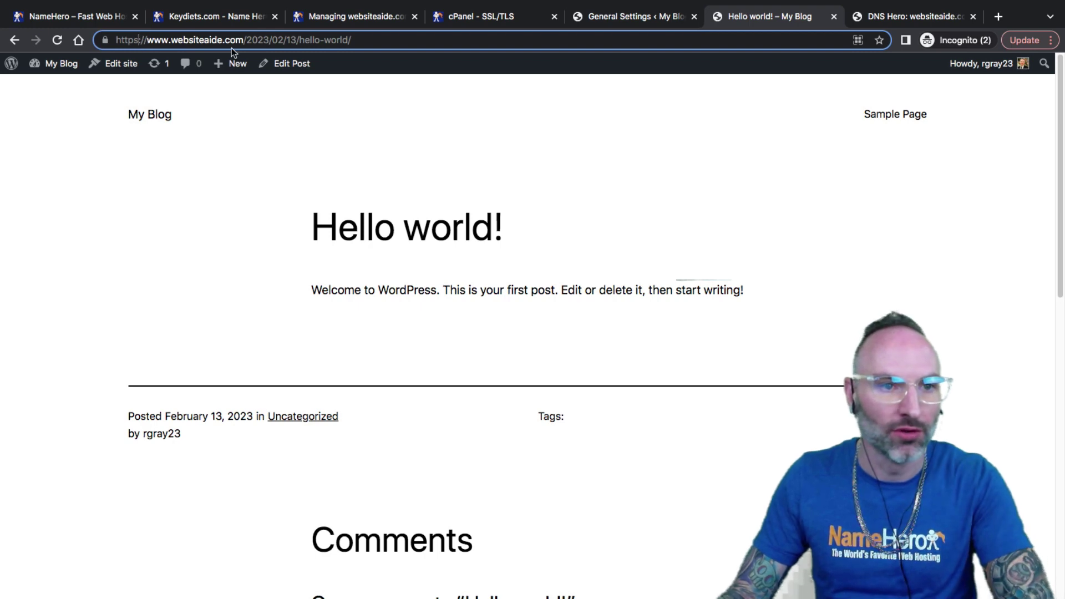
{"action": "key", "text": "BackSpace"}
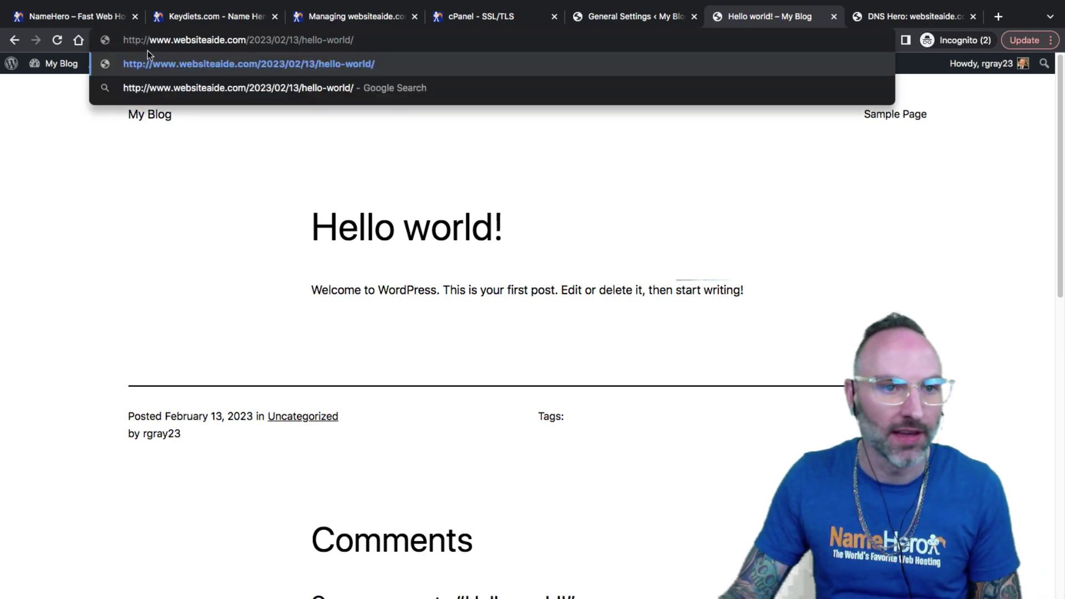
{"action": "left_click", "coordinate": [149, 62]}
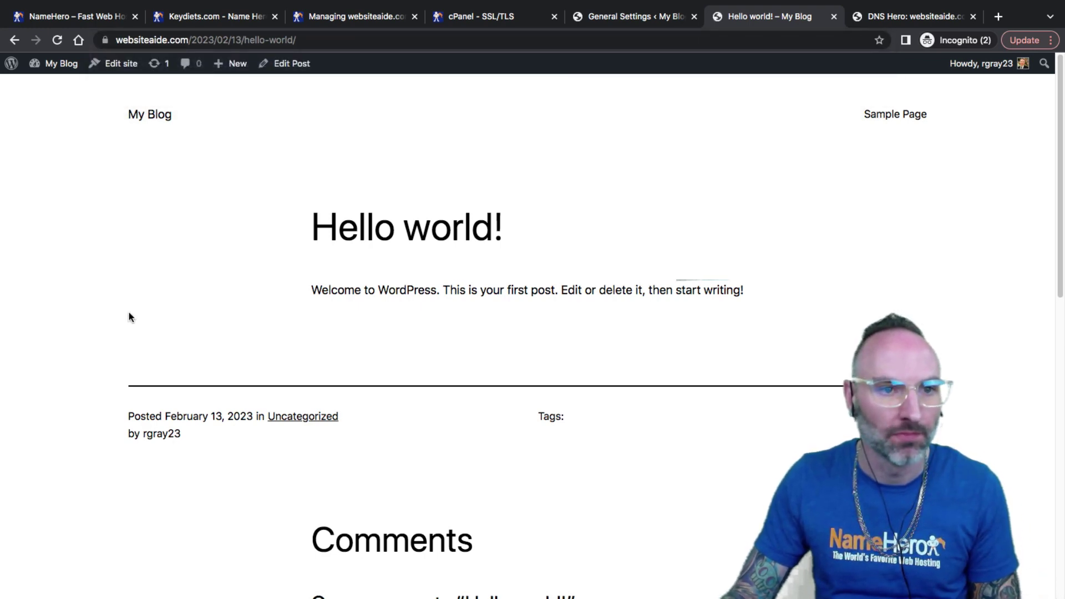
{"action": "left_click", "coordinate": [105, 40]}
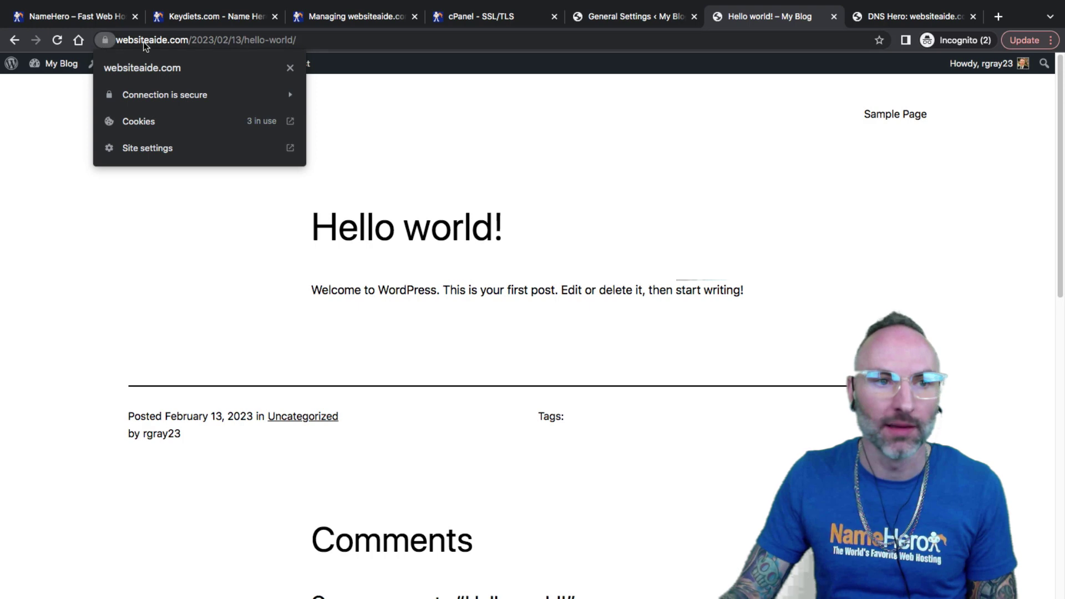
{"action": "left_click", "coordinate": [228, 275]}
{"action": "left_click", "coordinate": [109, 42]}
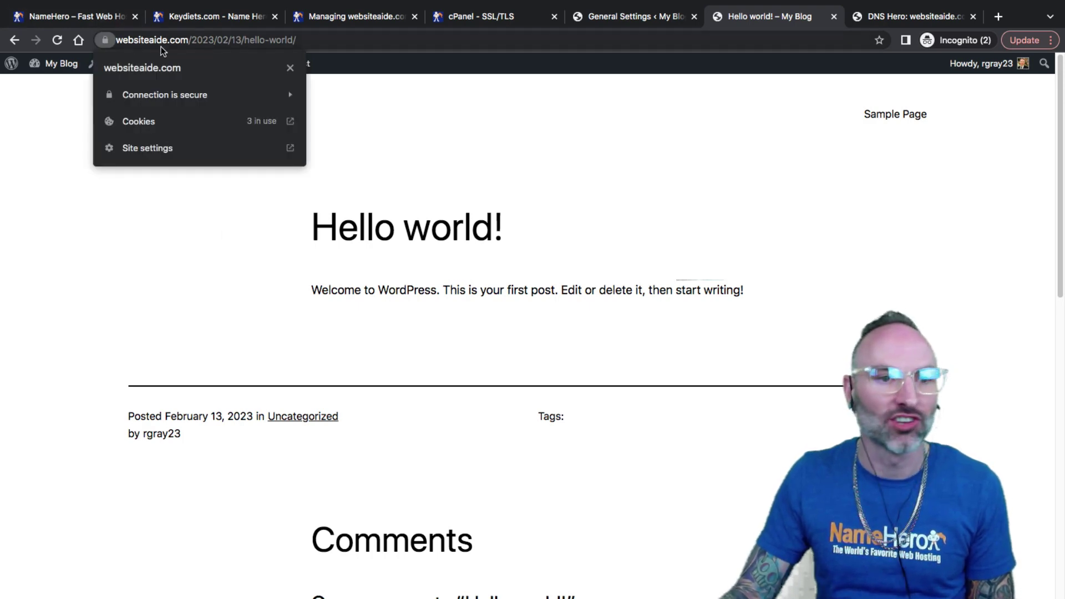
{"action": "left_click", "coordinate": [237, 300]}
Step: Open the Sample Page and confirm it loads over https
{"action": "left_click", "coordinate": [910, 115]}
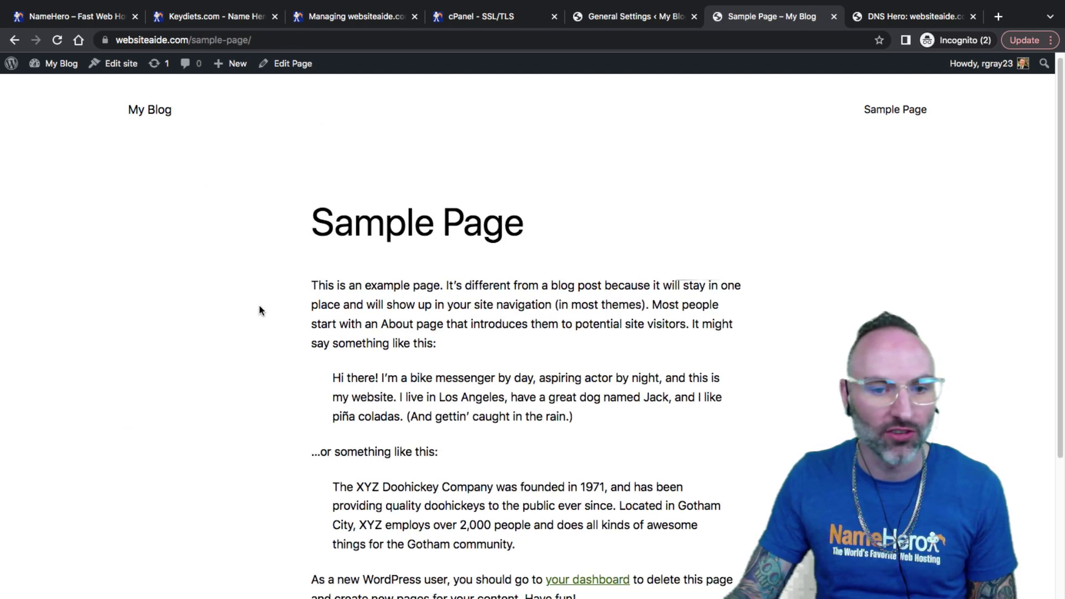
{"action": "scroll", "coordinate": [256, 311], "scroll_direction": "down", "scroll_amount": 3}
{"action": "scroll", "coordinate": [255, 314], "scroll_direction": "up", "scroll_amount": 3}
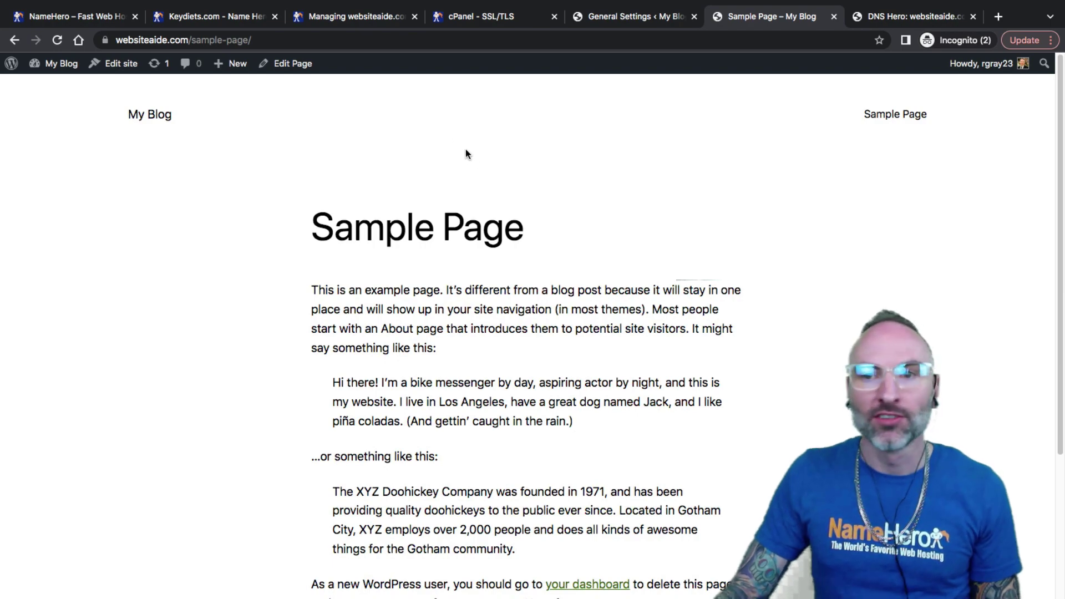
Step: View NameHero's plan cards listing free Auto SSL, from Starter $2.69/mo to Business $11.98/mo
{"action": "left_click", "coordinate": [93, 13]}
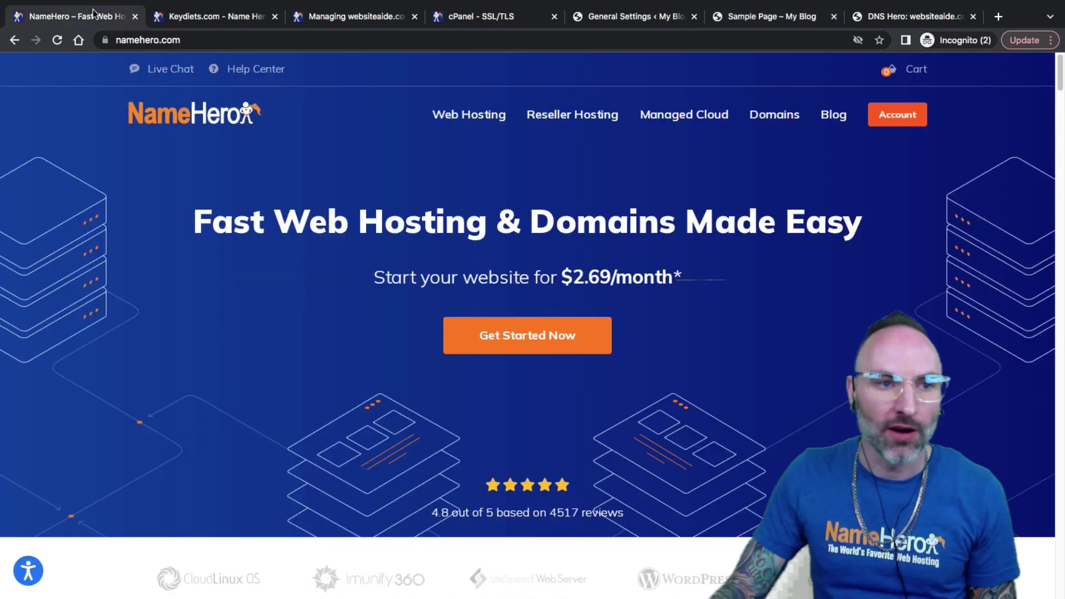
{"action": "scroll", "coordinate": [272, 262], "scroll_direction": "down", "scroll_amount": 15}
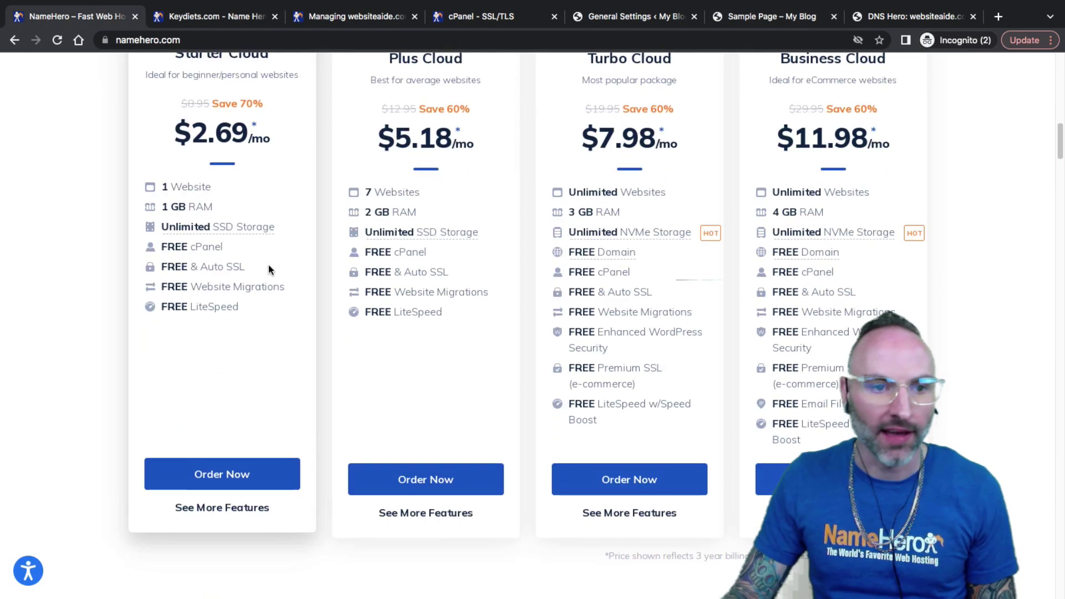
{"action": "scroll", "coordinate": [268, 264], "scroll_direction": "up", "scroll_amount": 1}
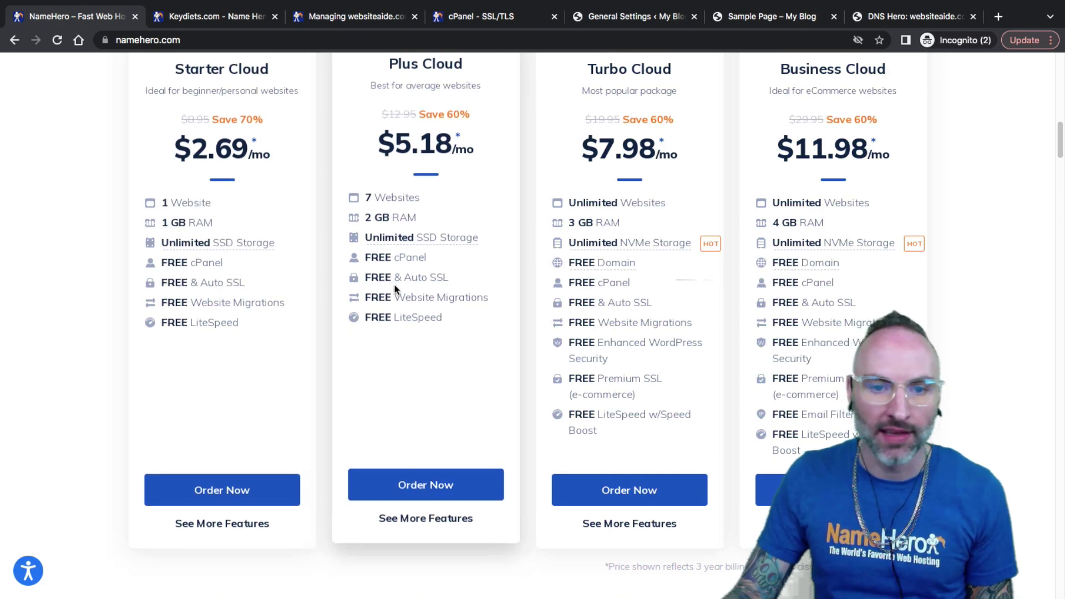
{"action": "left_click_drag", "start_coordinate": [613, 299], "coordinate": [568, 197]}
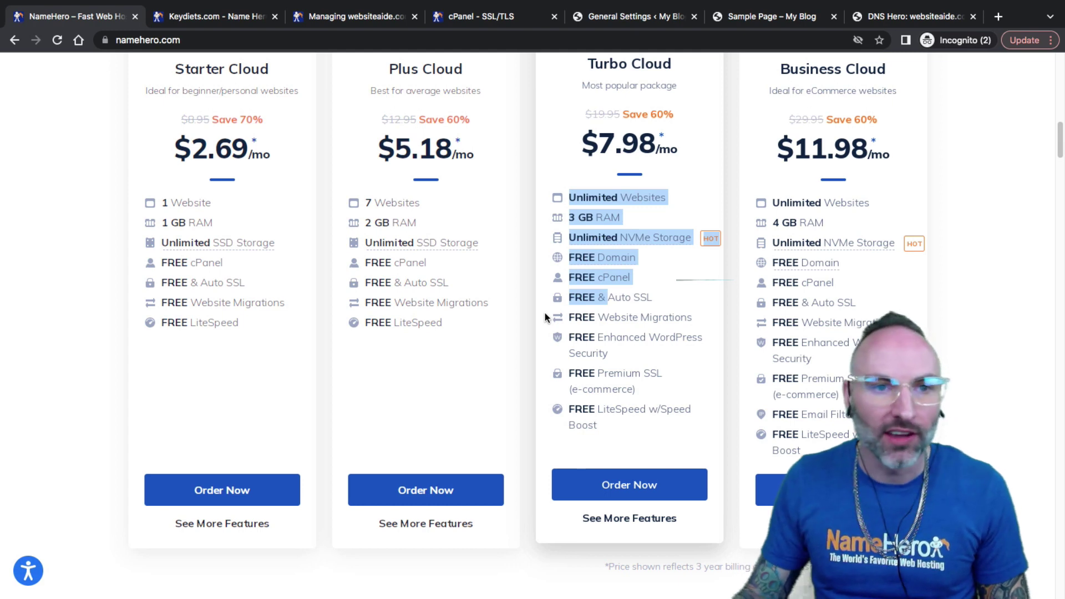
Step: Move between the open management tabs back to the cPanel tools home page
{"action": "left_click", "coordinate": [247, 13]}
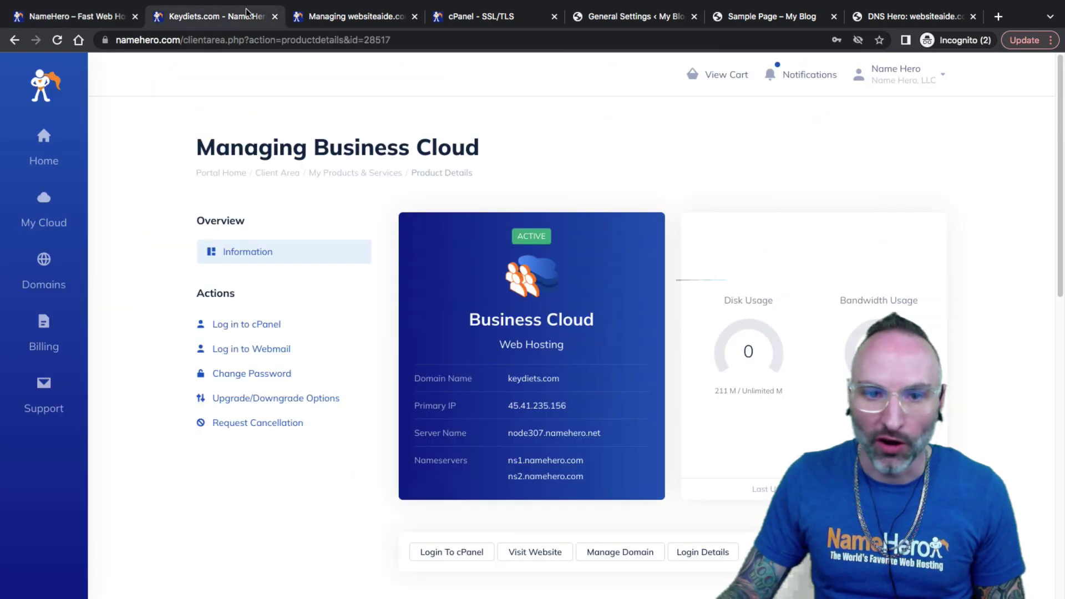
{"action": "left_click", "coordinate": [355, 17]}
{"action": "left_click", "coordinate": [471, 16]}
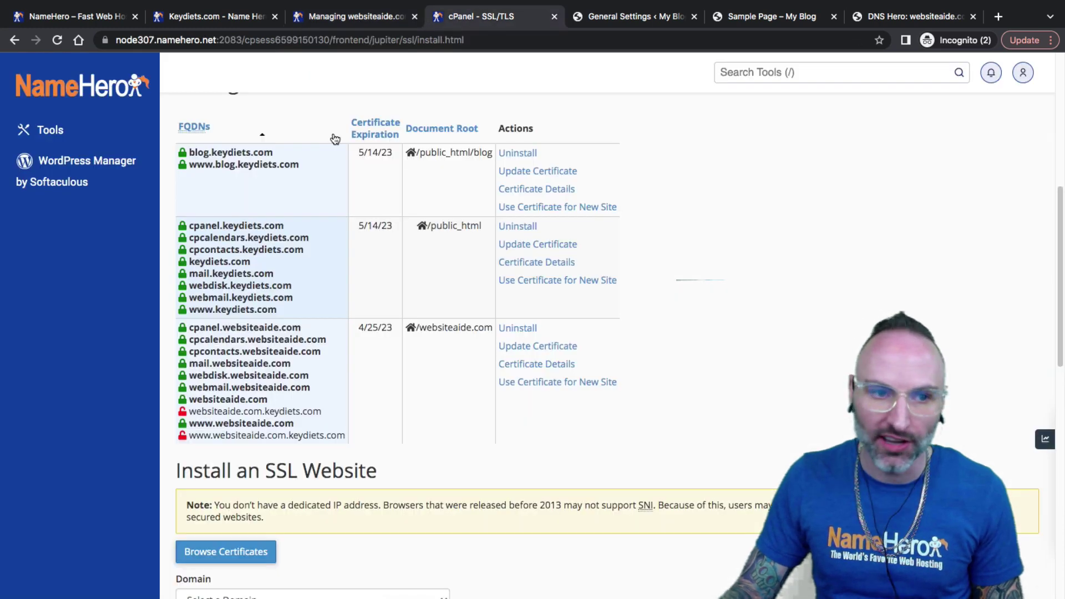
{"action": "left_click", "coordinate": [233, 16]}
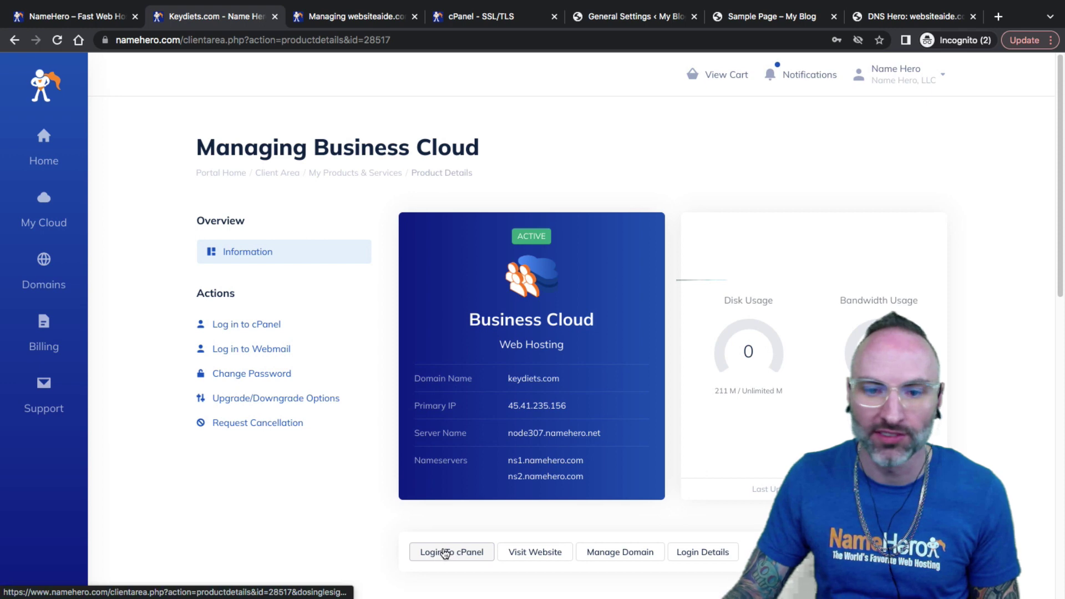
{"action": "left_click", "coordinate": [442, 18]}
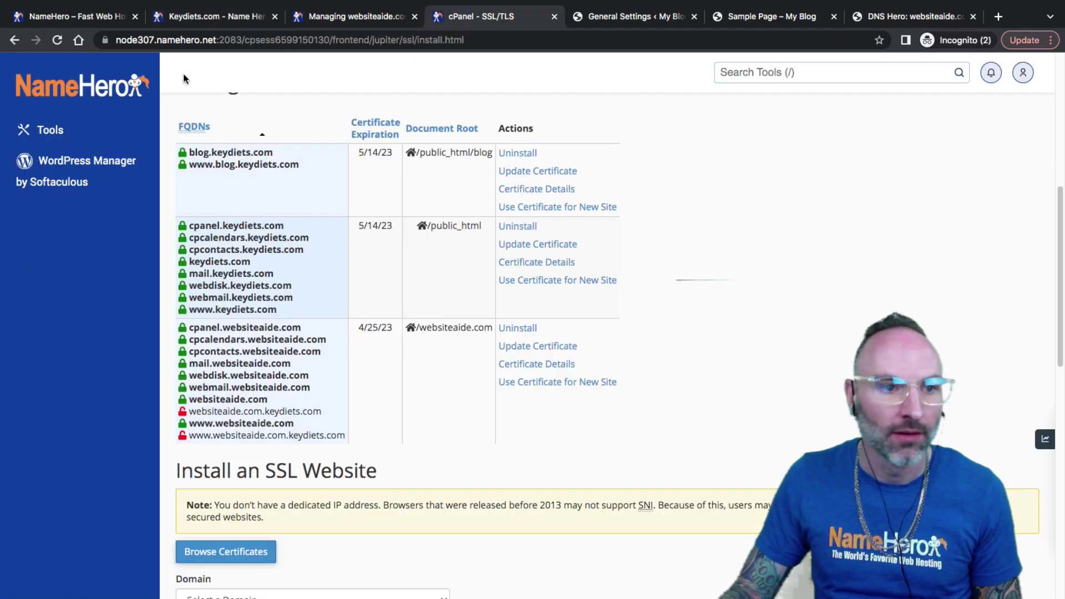
{"action": "left_click", "coordinate": [121, 90]}
Step: Search cPanel tools for 'ssl' and open the SSL/TLS certificate list
{"action": "left_click", "coordinate": [751, 74]}
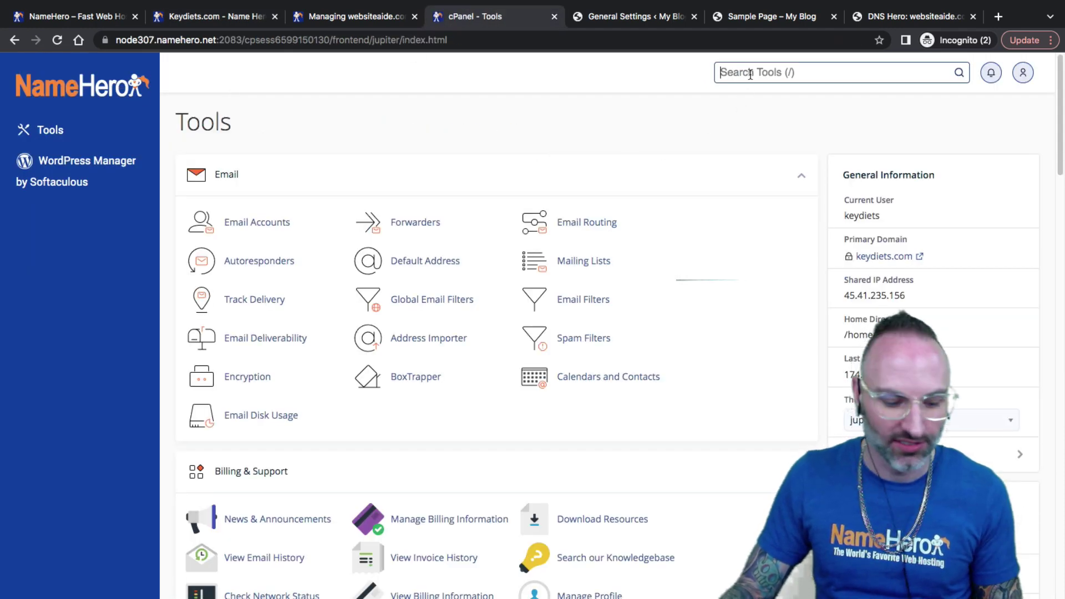
{"action": "type", "text": "ssl"}
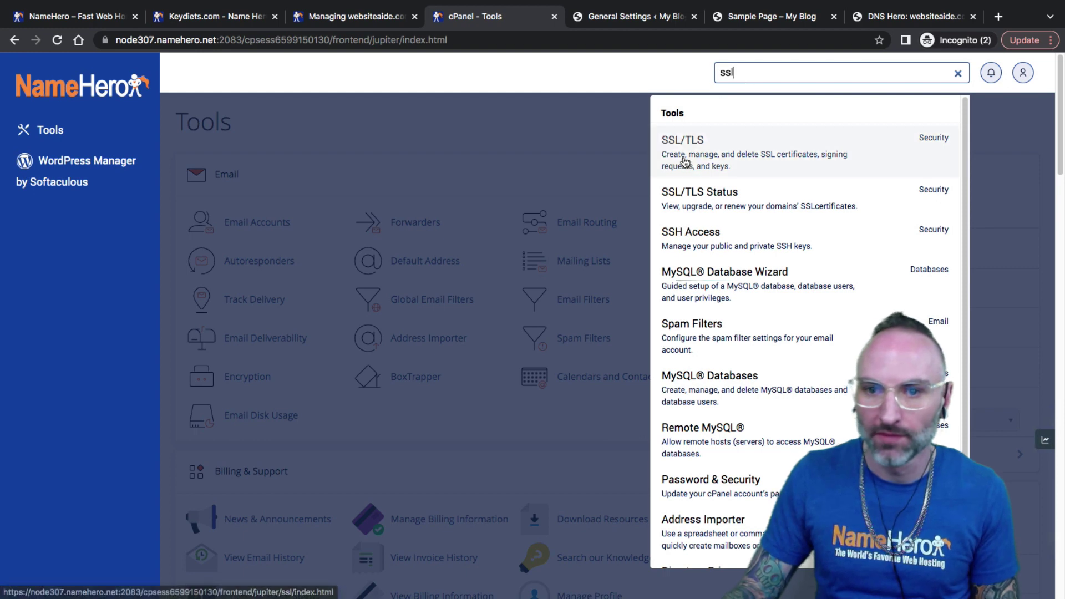
{"action": "left_click", "coordinate": [685, 162]}
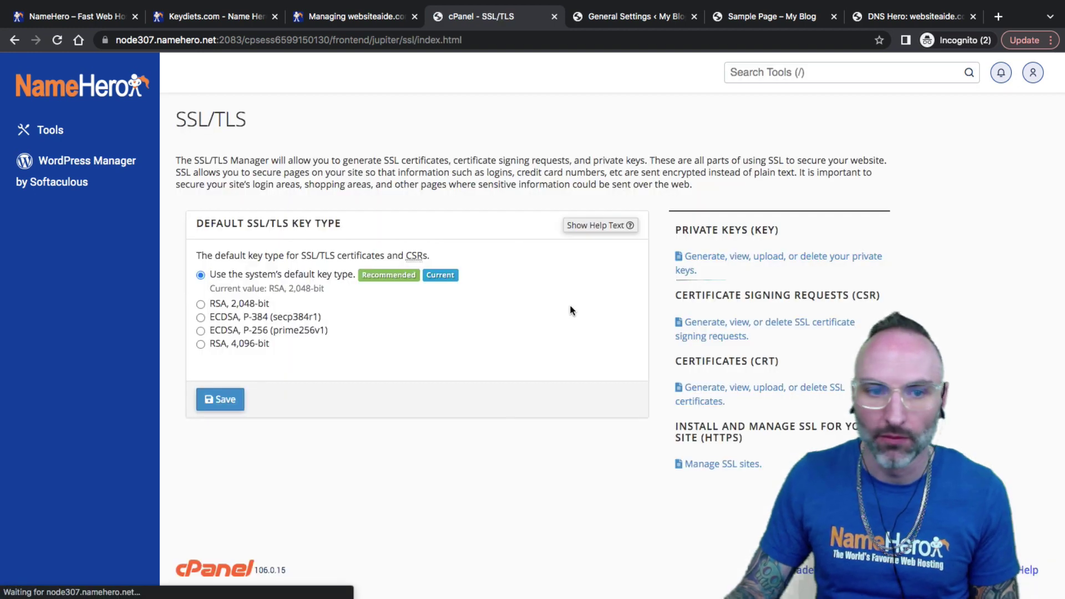
{"action": "left_click", "coordinate": [711, 391]}
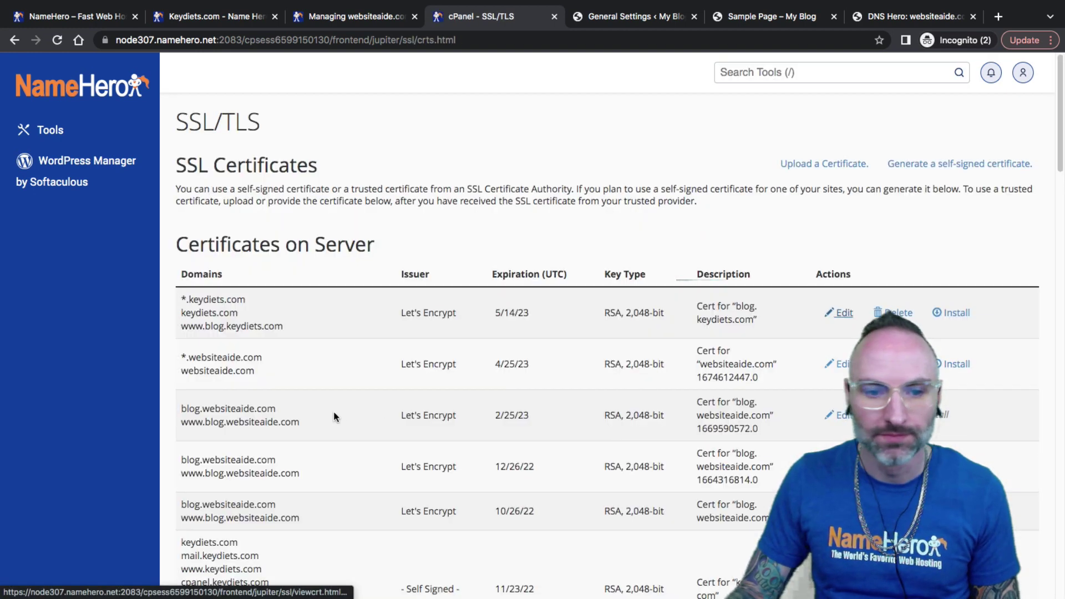
Step: Locate the websiteaide.com Let's Encrypt certificate, highlighting its issuer and description
{"action": "scroll", "coordinate": [325, 411], "scroll_direction": "down", "scroll_amount": 2}
{"action": "left_click_drag", "start_coordinate": [246, 304], "coordinate": [214, 286]}
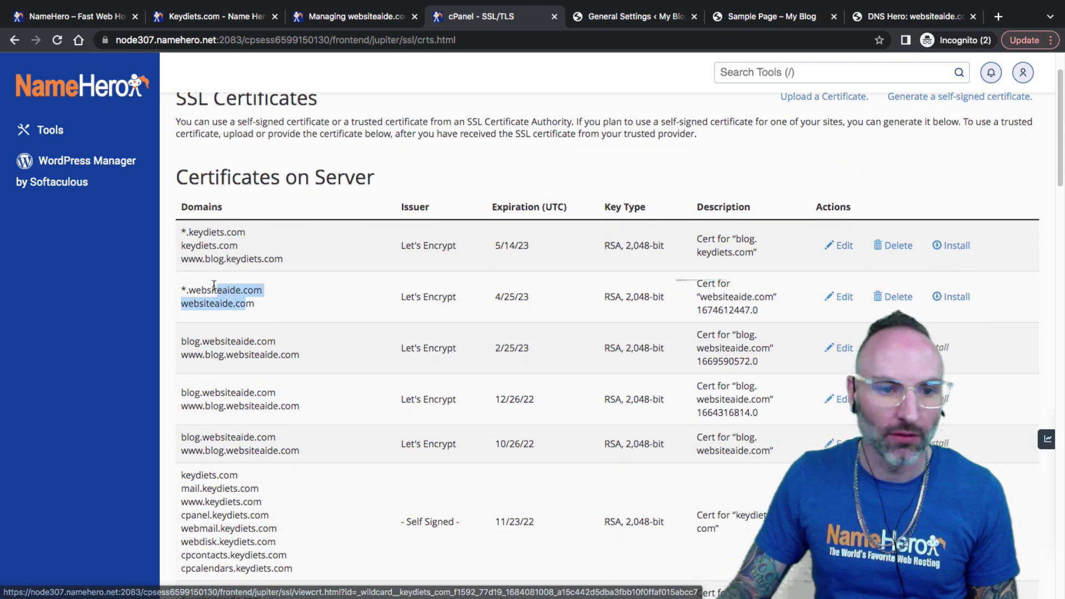
{"action": "scroll", "coordinate": [327, 324], "scroll_direction": "down", "scroll_amount": 2}
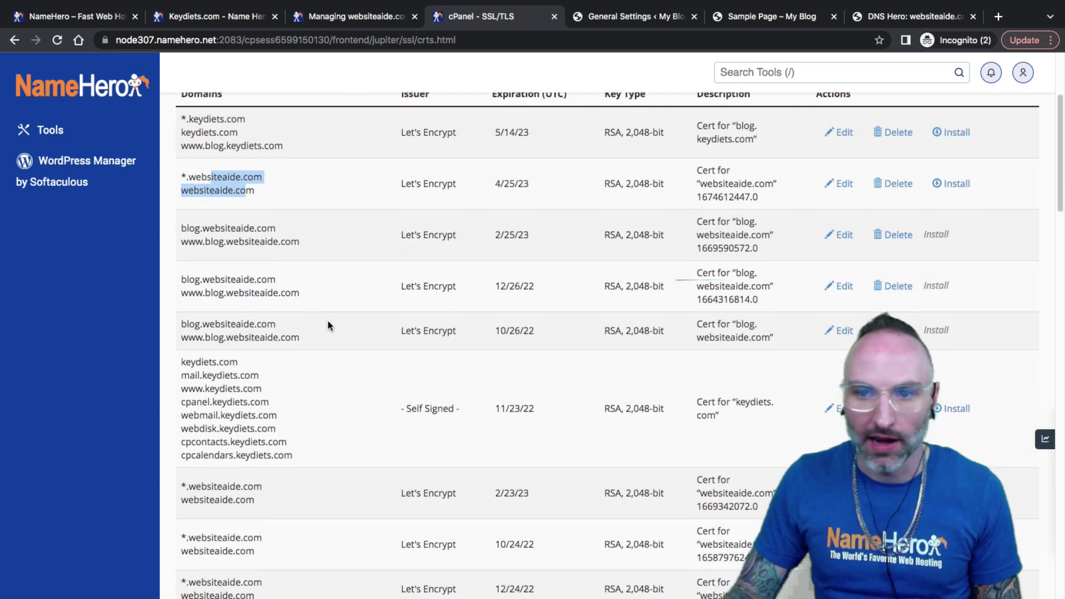
{"action": "scroll", "coordinate": [329, 322], "scroll_direction": "down", "scroll_amount": 1}
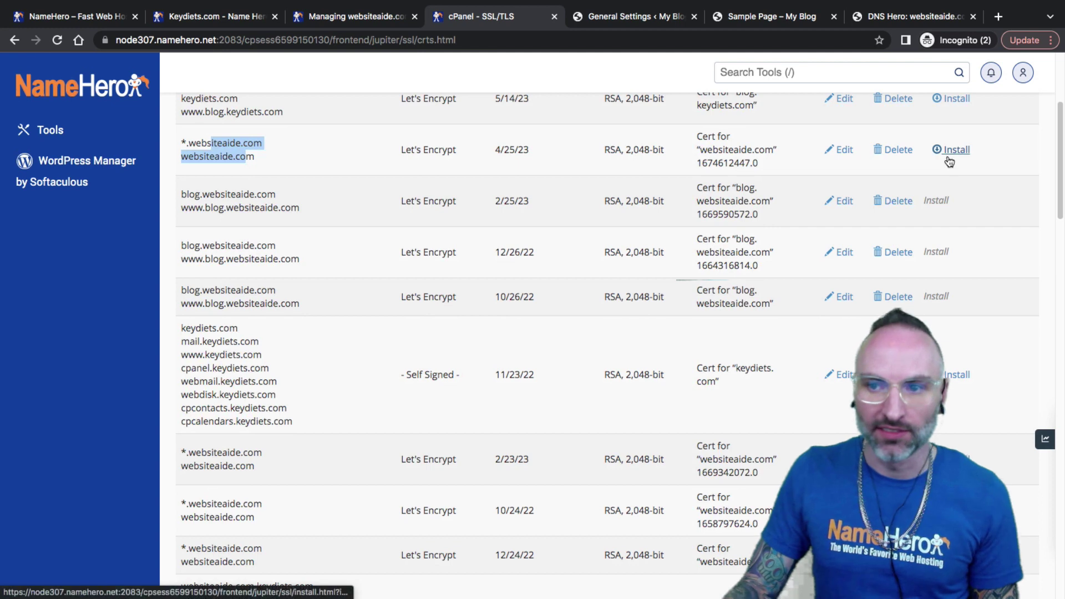
{"action": "scroll", "coordinate": [492, 223], "scroll_direction": "up", "scroll_amount": 2}
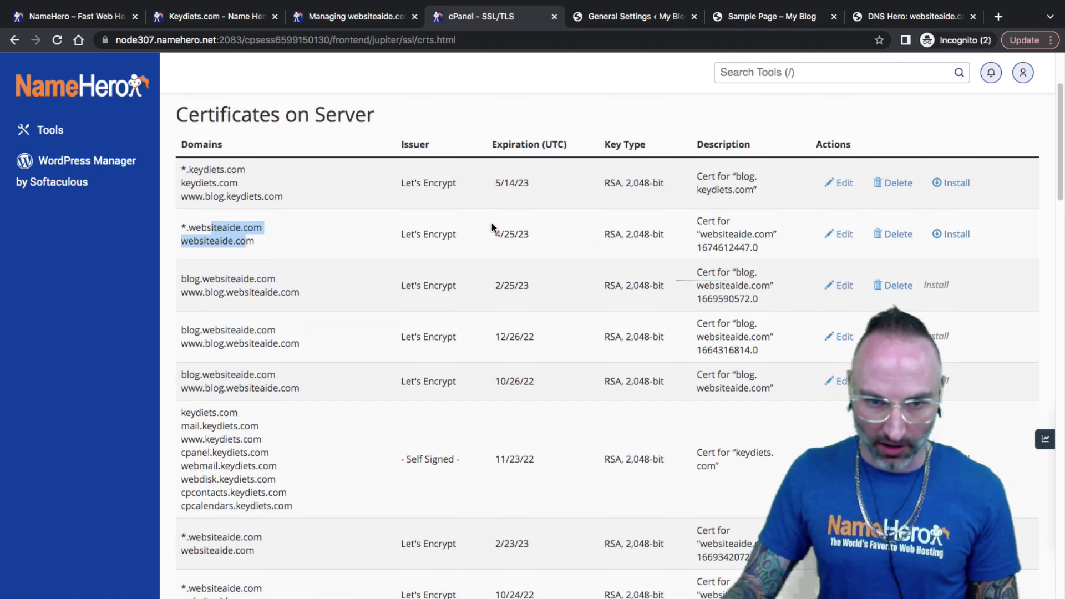
{"action": "triple_click", "coordinate": [429, 231]}
{"action": "left_click_drag", "start_coordinate": [734, 248], "coordinate": [714, 234]}
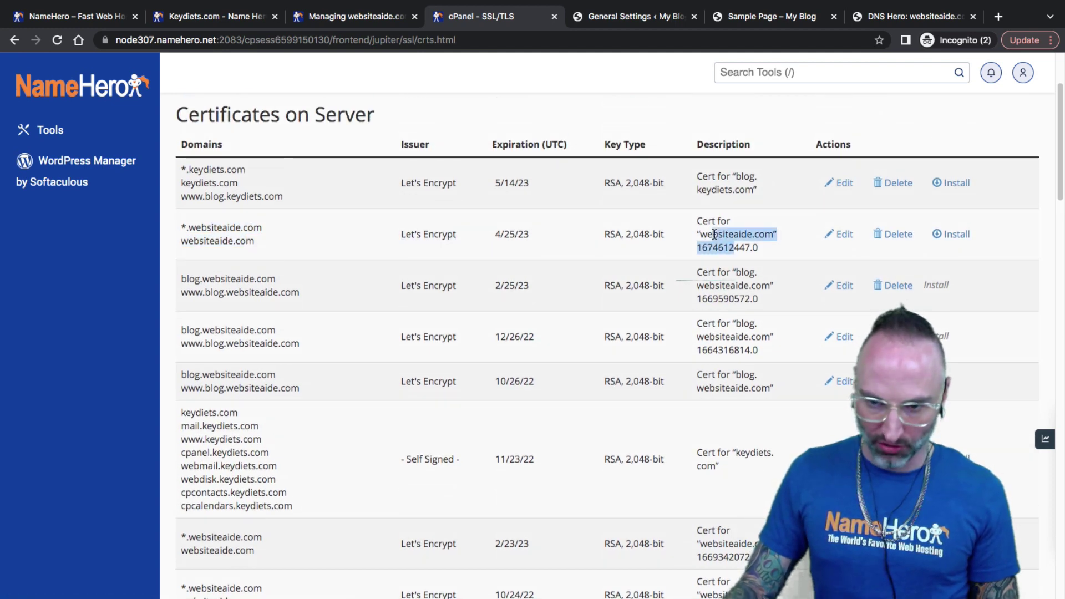
{"action": "scroll", "coordinate": [883, 272], "scroll_direction": "down", "scroll_amount": 4}
{"action": "scroll", "coordinate": [866, 266], "scroll_direction": "up", "scroll_amount": 4}
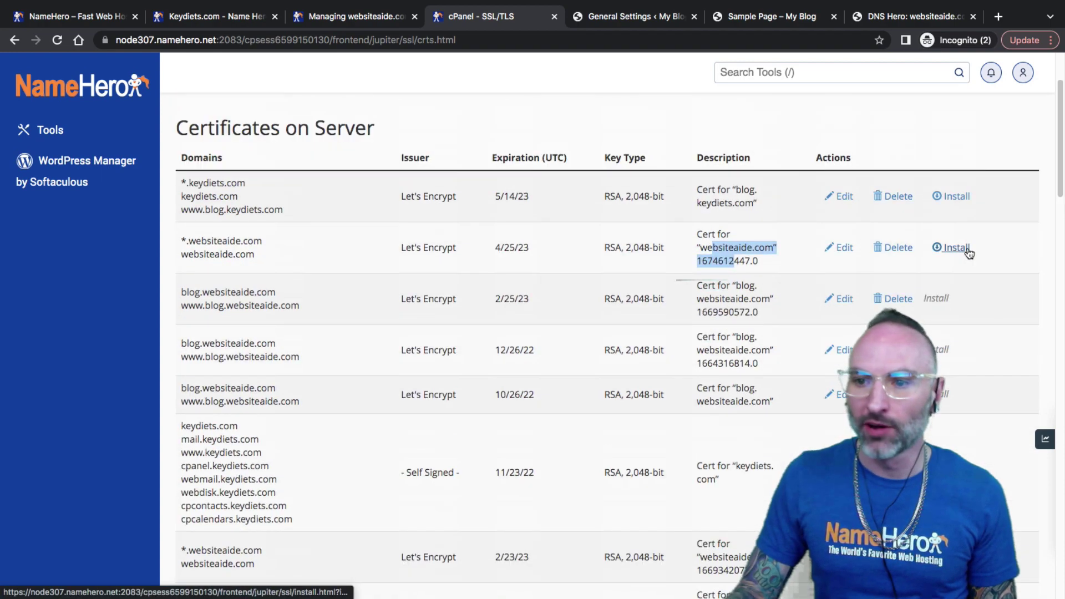
Step: Open the certificate install page and keep websiteaide.com as the selected domain
{"action": "left_click", "coordinate": [969, 248]}
{"action": "scroll", "coordinate": [328, 237], "scroll_direction": "up", "scroll_amount": 3}
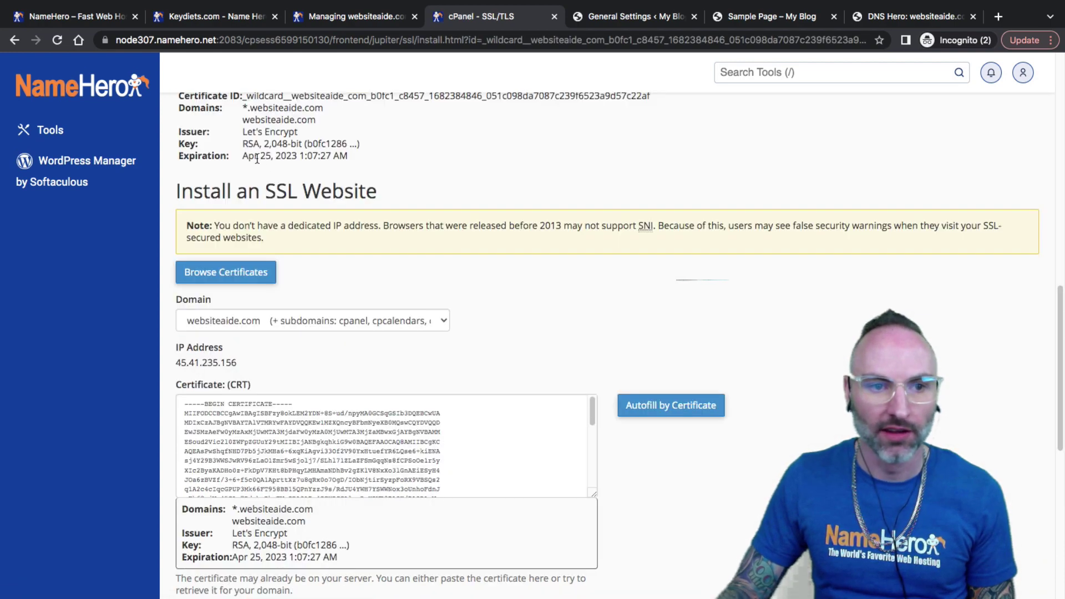
{"action": "left_click", "coordinate": [232, 318]}
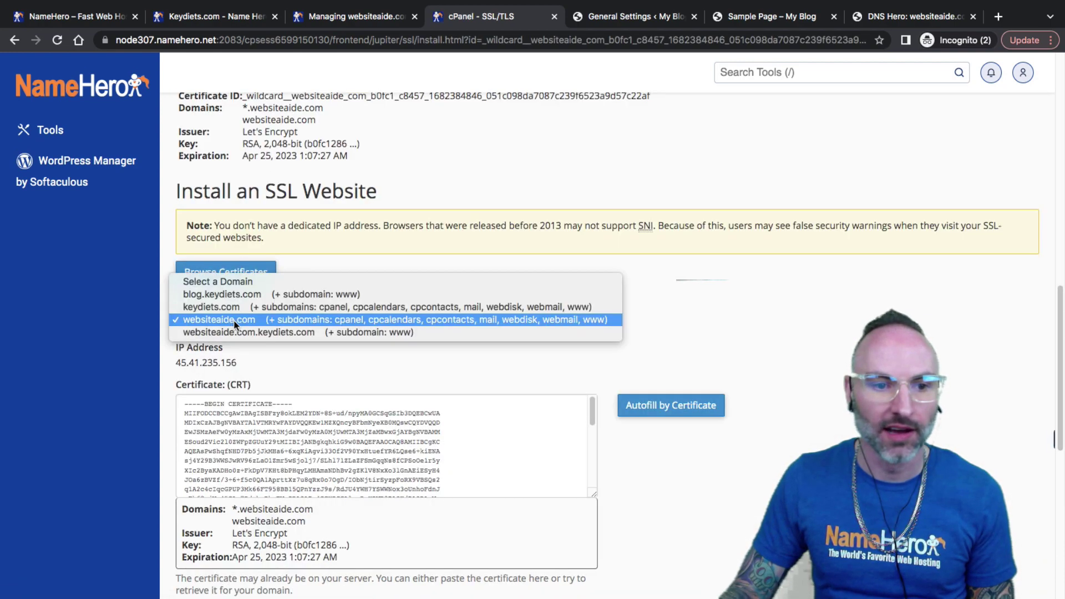
{"action": "left_click", "coordinate": [323, 361]}
{"action": "scroll", "coordinate": [333, 361], "scroll_direction": "down", "scroll_amount": 9}
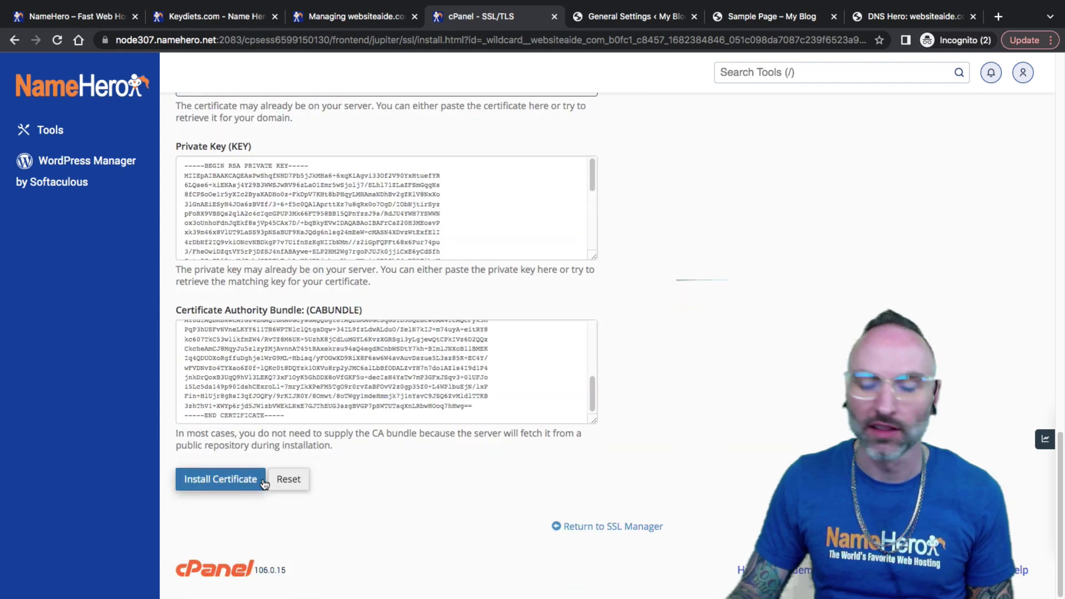
{"action": "scroll", "coordinate": [352, 444], "scroll_direction": "up", "scroll_amount": 10}
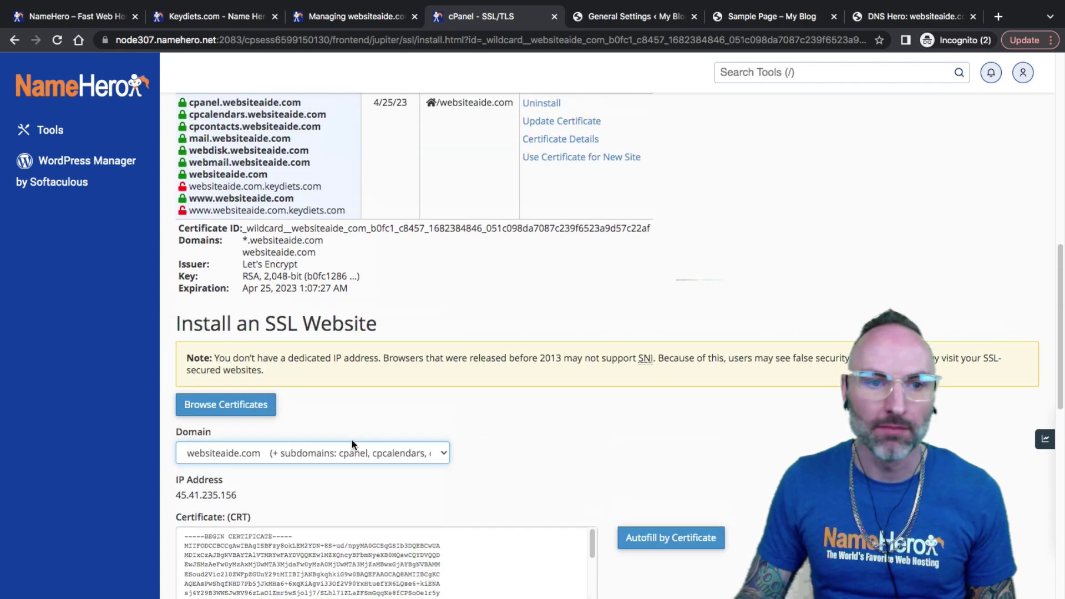
{"action": "scroll", "coordinate": [352, 444], "scroll_direction": "up", "scroll_amount": 2}
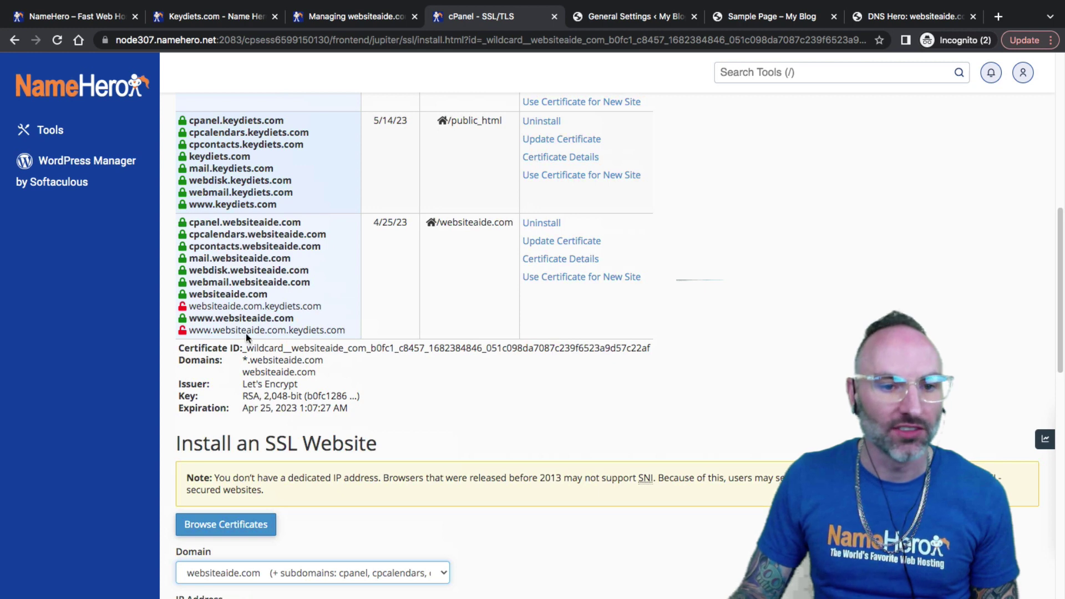
Step: Review which hostnames are secured: websiteaide.com versus the unsecured websiteaide.com.keydiets.com variants
{"action": "left_click_drag", "start_coordinate": [190, 306], "coordinate": [191, 119]}
{"action": "left_click", "coordinate": [295, 331]}
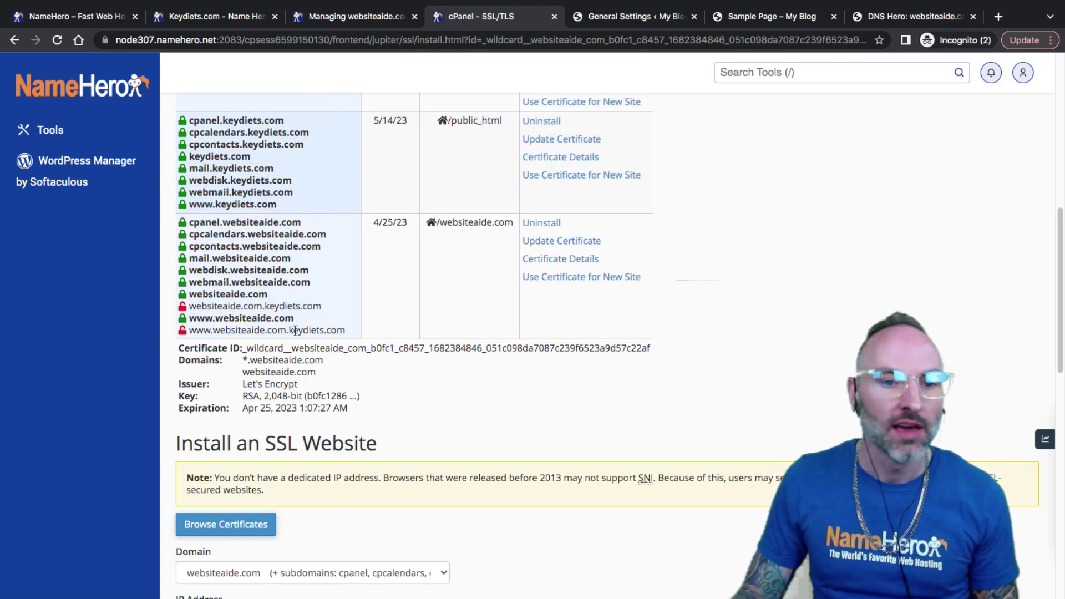
{"action": "left_click_drag", "start_coordinate": [295, 331], "coordinate": [342, 331]}
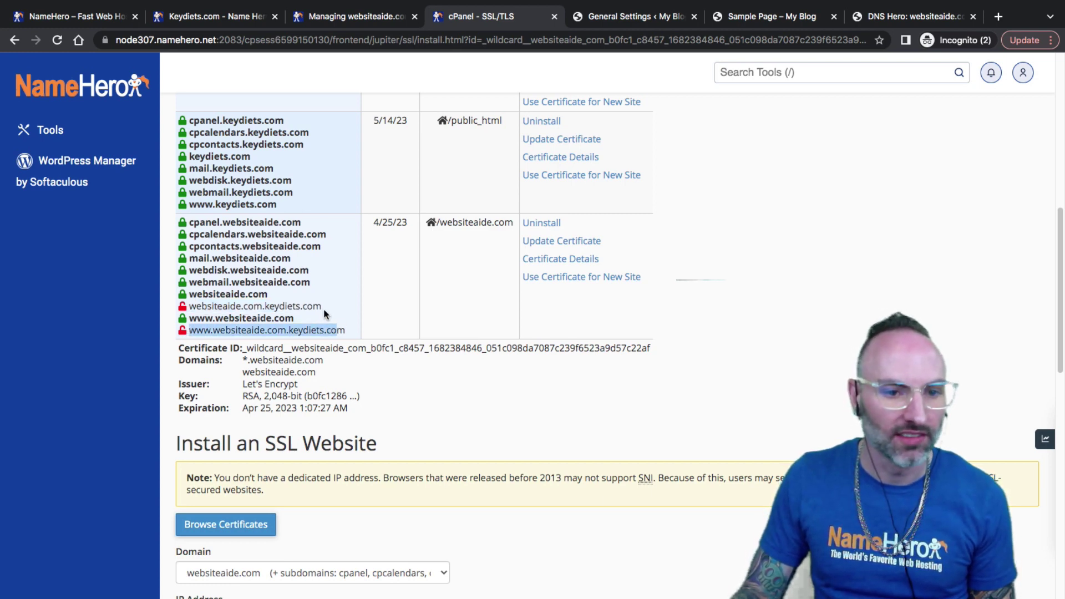
{"action": "left_click_drag", "start_coordinate": [189, 318], "coordinate": [188, 306]}
{"action": "left_click", "coordinate": [294, 341]}
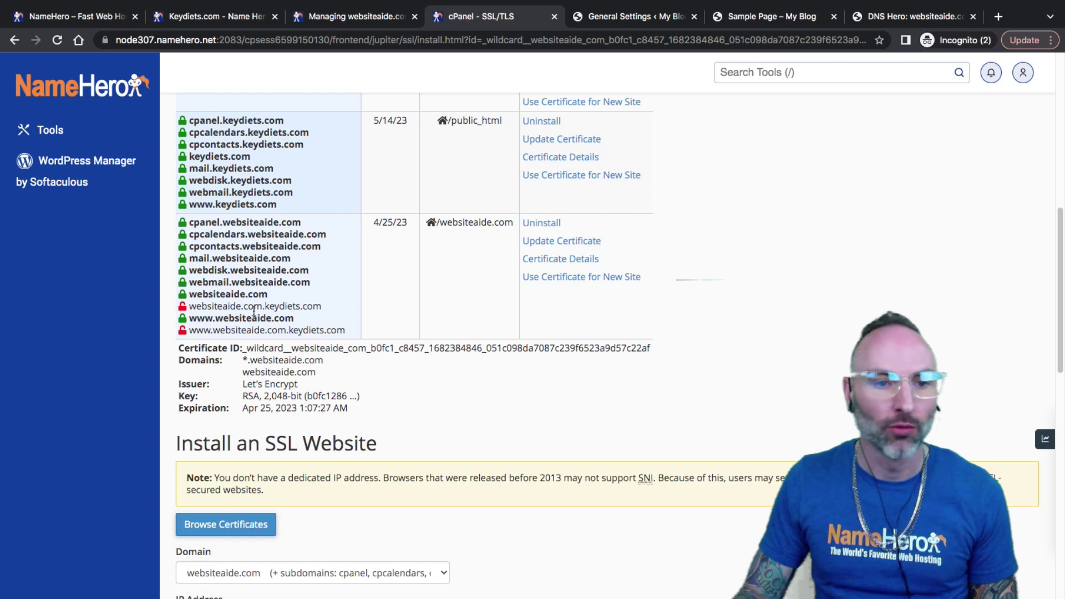
{"action": "left_click_drag", "start_coordinate": [268, 294], "coordinate": [214, 249]}
{"action": "left_click", "coordinate": [214, 249]}
{"action": "scroll", "coordinate": [227, 233], "scroll_direction": "up", "scroll_amount": 3}
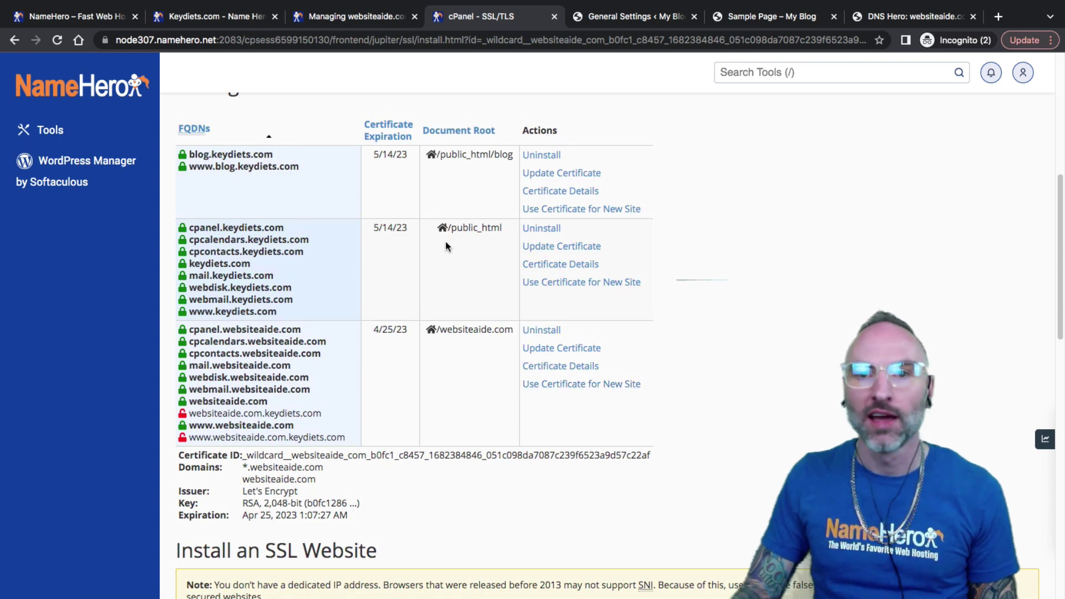
{"action": "scroll", "coordinate": [445, 242], "scroll_direction": "up", "scroll_amount": 3}
Step: Confirm the Sample Page connection is secure with a valid certificate
{"action": "left_click", "coordinate": [748, 18]}
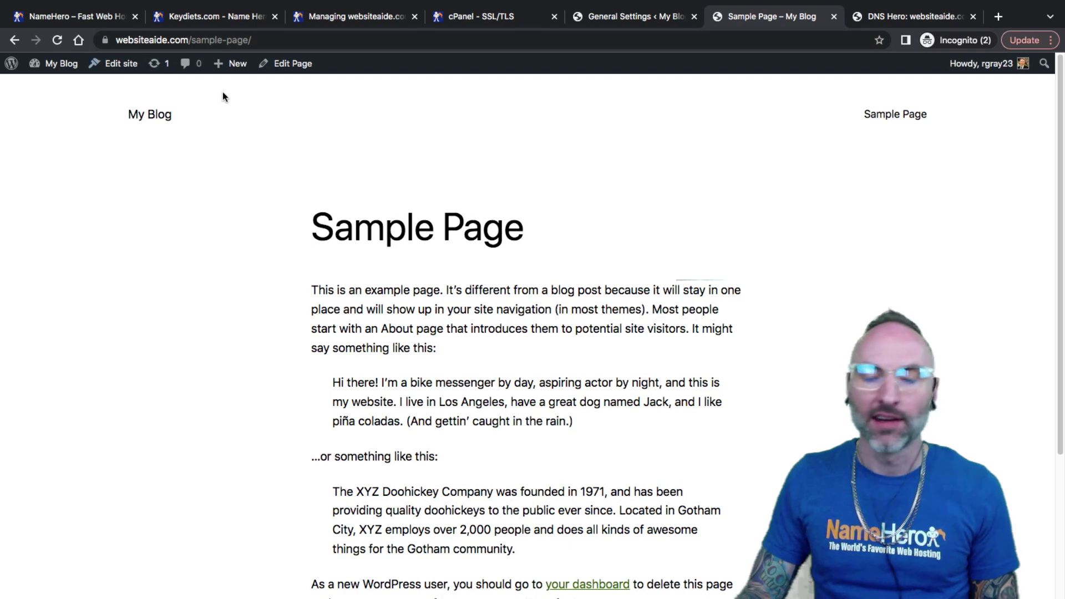
{"action": "left_click_drag", "start_coordinate": [414, 224], "coordinate": [436, 225]}
{"action": "left_click", "coordinate": [298, 210]}
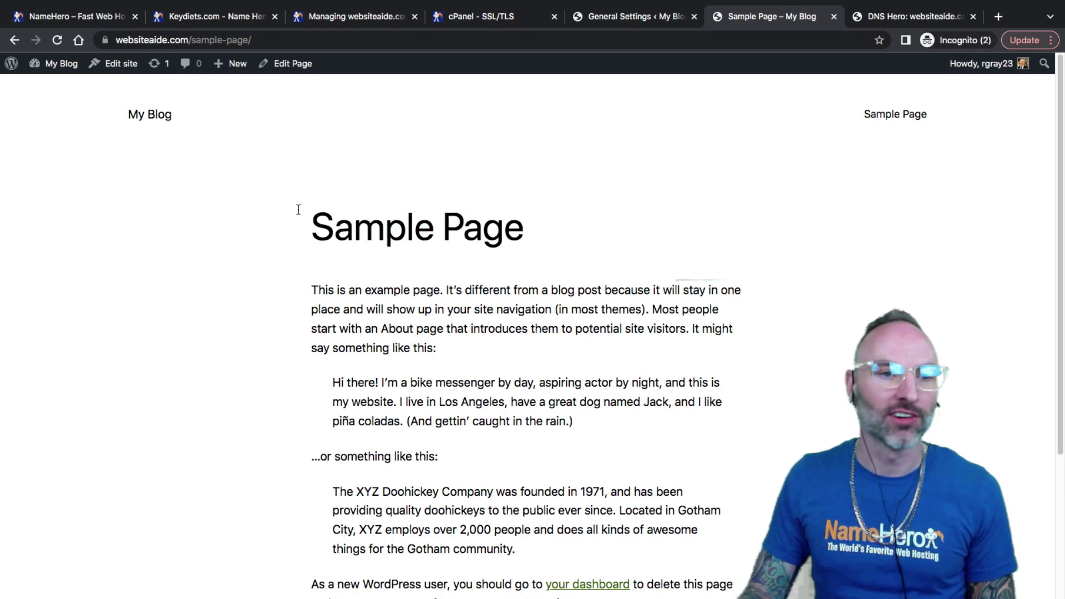
{"action": "left_click", "coordinate": [105, 40]}
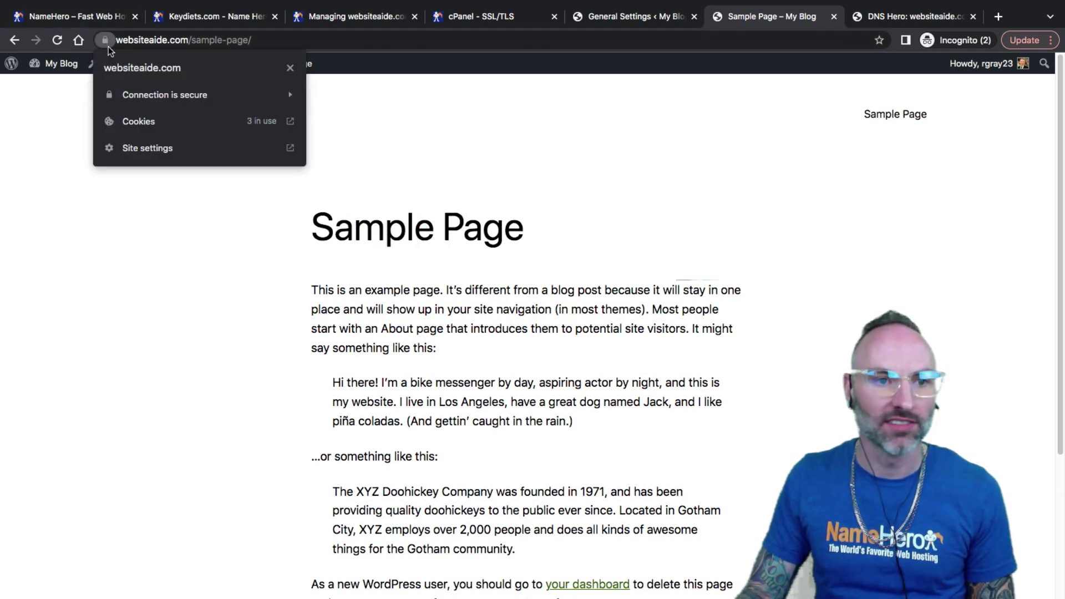
{"action": "left_click", "coordinate": [245, 98]}
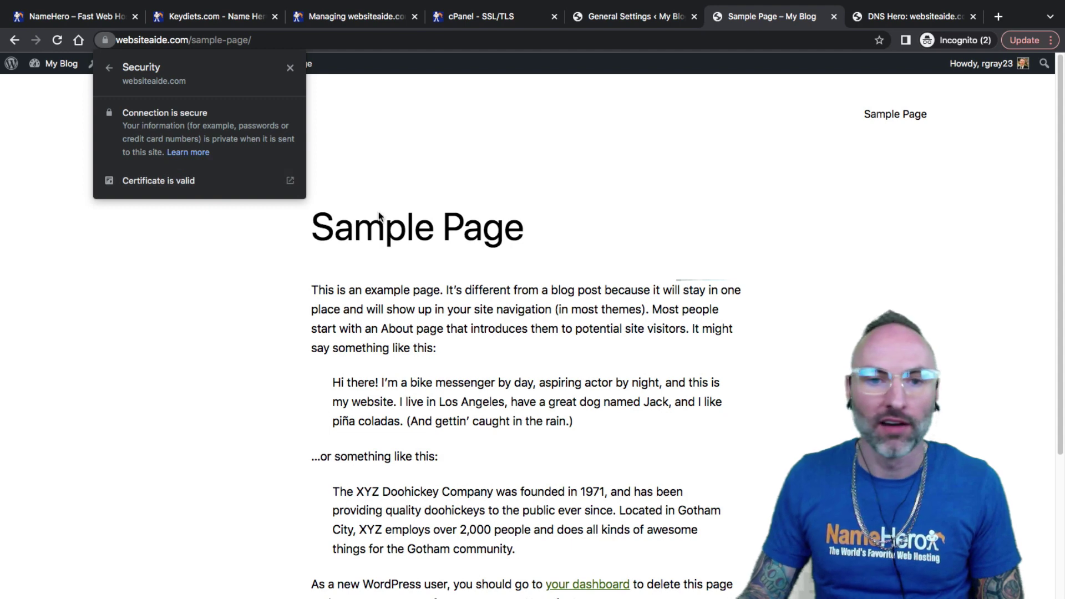
{"action": "left_click", "coordinate": [405, 232]}
Step: Point out the Sample Page title, then bring up the websiteaide.com DNS Hero report
{"action": "left_click_drag", "start_coordinate": [404, 232], "coordinate": [466, 225]}
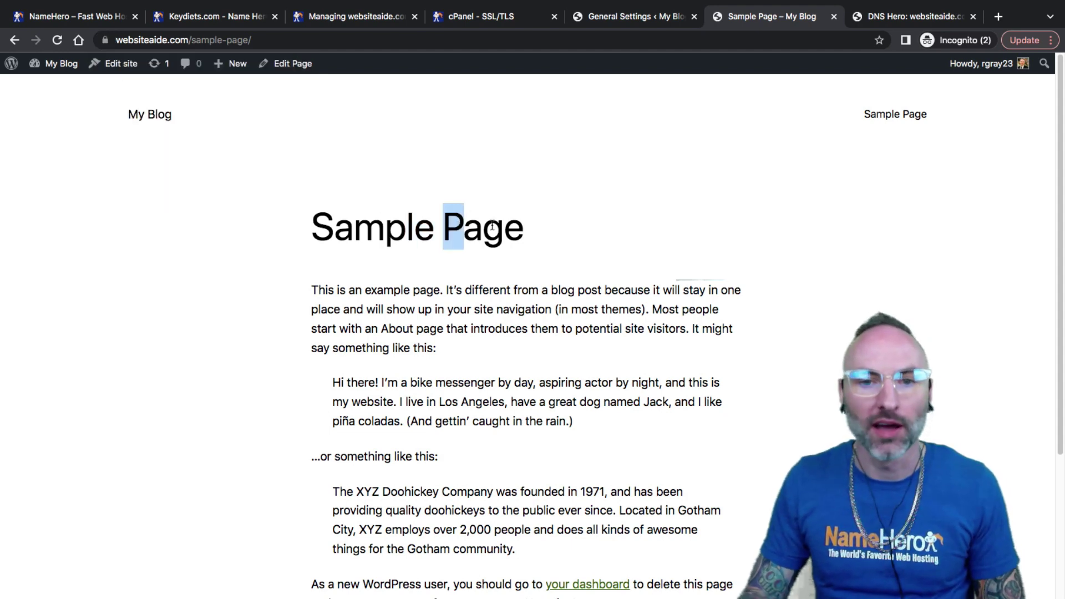
{"action": "left_click", "coordinate": [499, 195]}
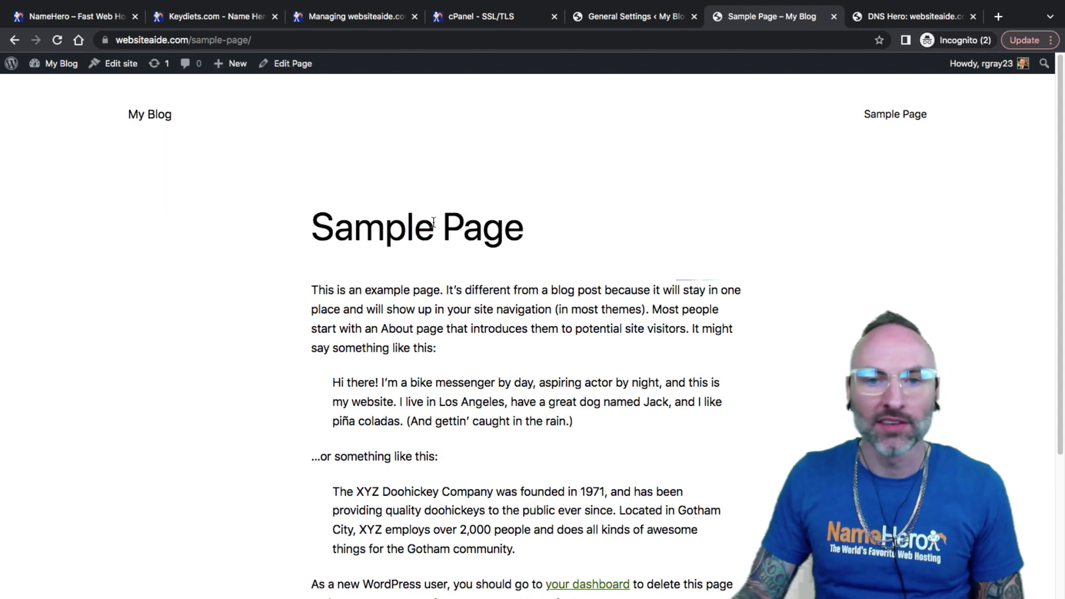
{"action": "left_click_drag", "start_coordinate": [435, 224], "coordinate": [372, 225]}
{"action": "left_click", "coordinate": [370, 226]}
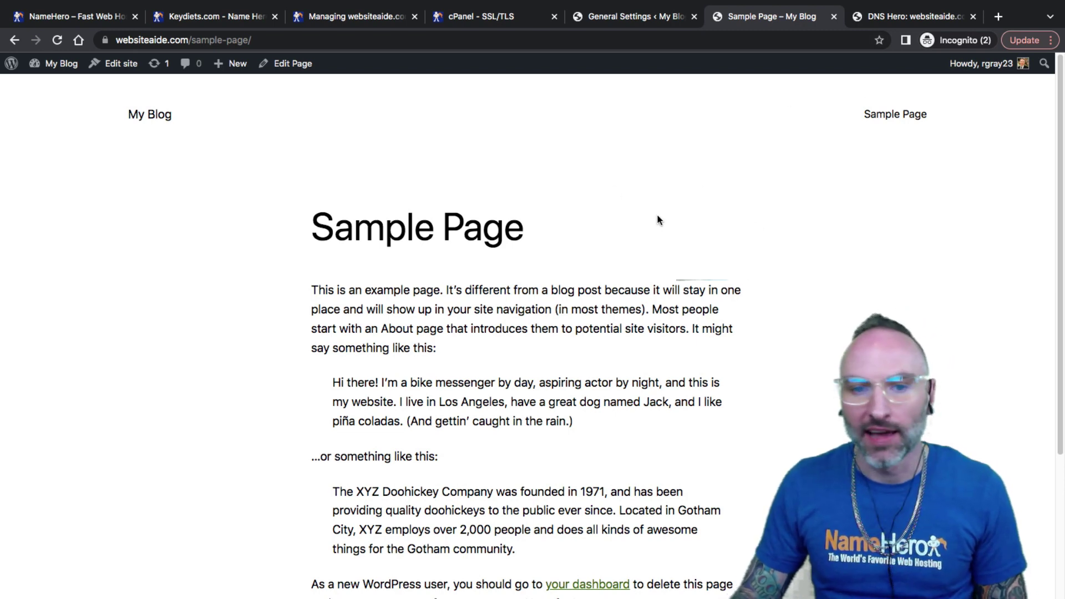
{"action": "left_click", "coordinate": [882, 18]}
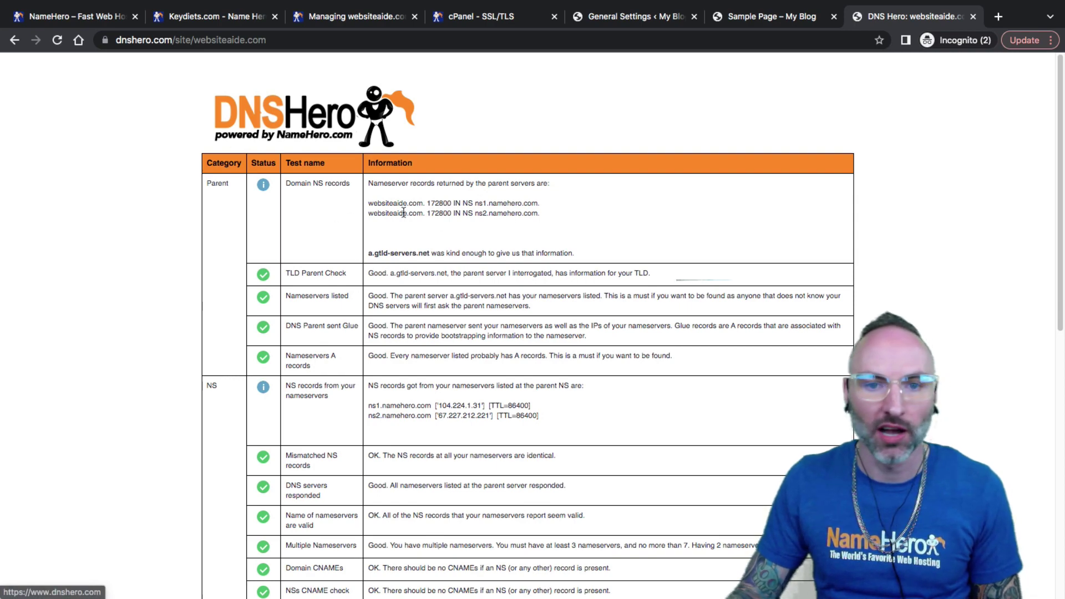
Step: Scroll through the DNS Hero report listing ns1.namehero.com and ns2.namehero.com with passing checks
{"action": "scroll", "coordinate": [403, 213], "scroll_direction": "down", "scroll_amount": 10}
{"action": "scroll", "coordinate": [405, 321], "scroll_direction": "up", "scroll_amount": 10}
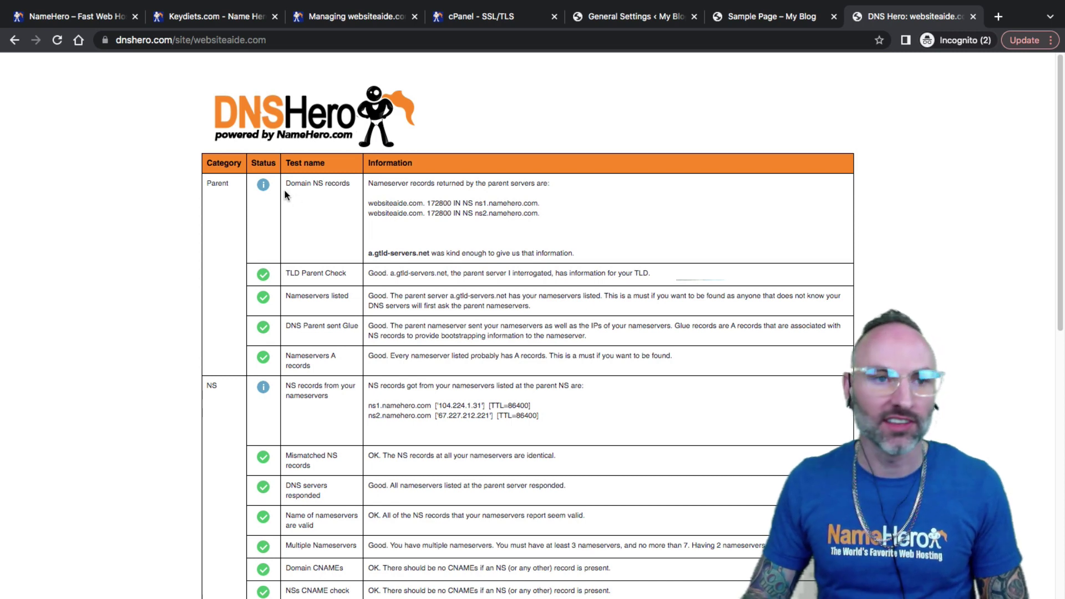
{"action": "left_click", "coordinate": [207, 17]}
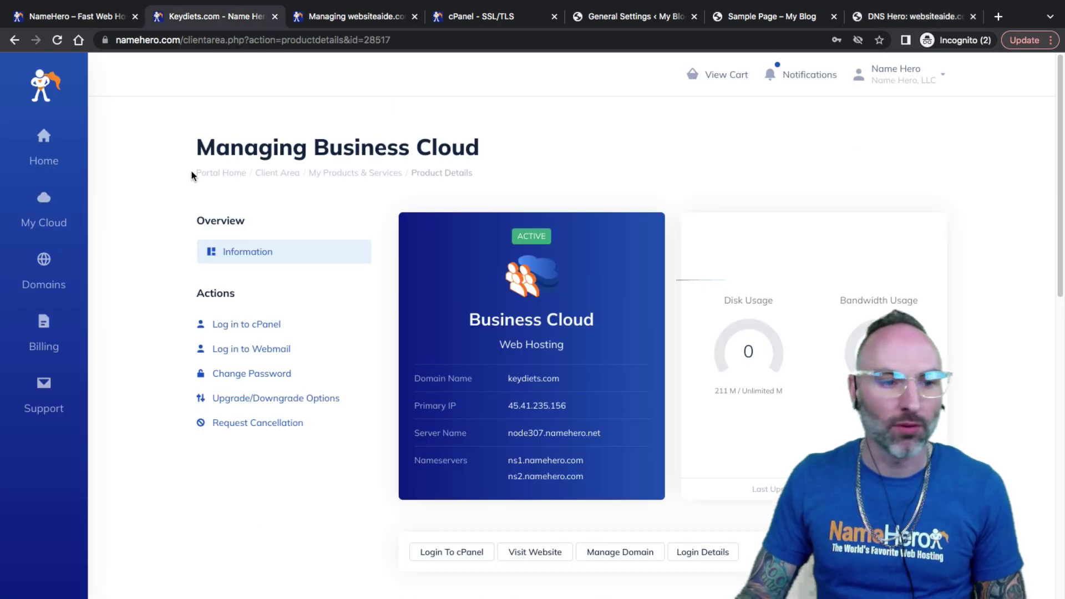
{"action": "mouse_move", "coordinate": [44, 400]}
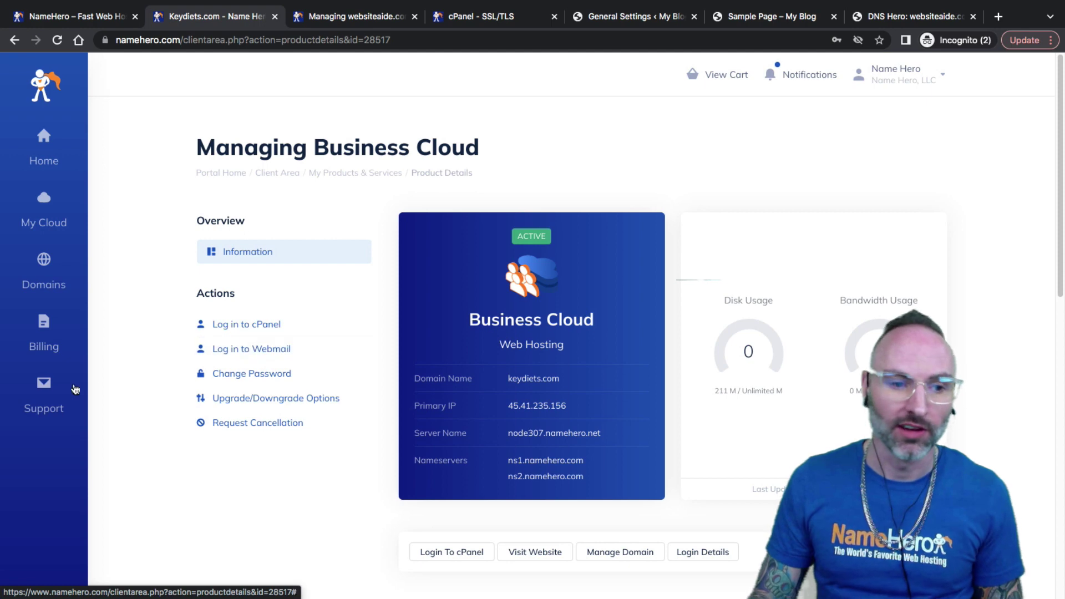
{"action": "mouse_move", "coordinate": [55, 397]}
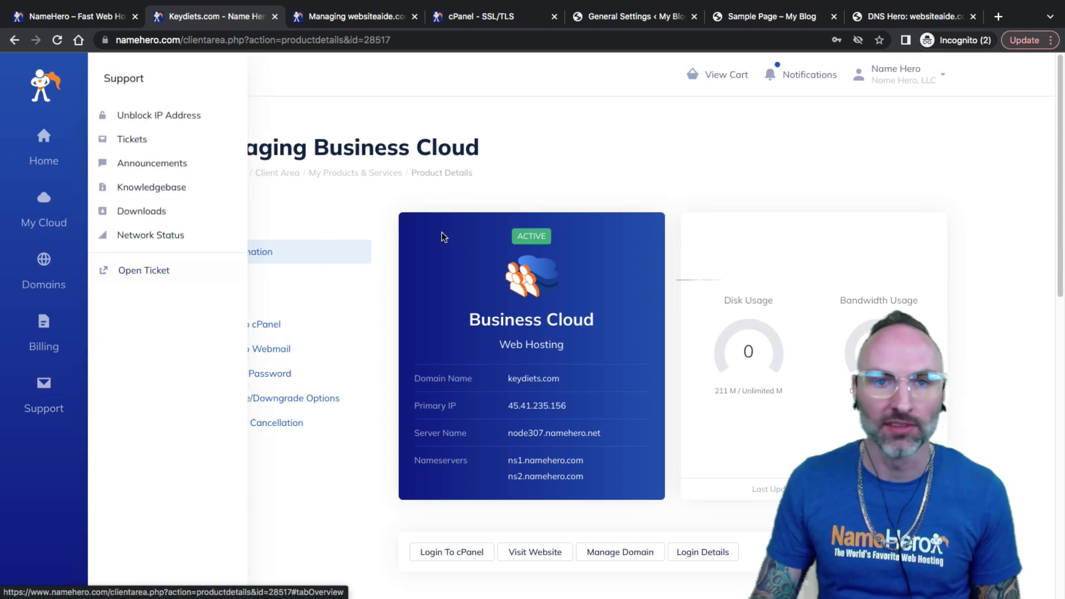
{"action": "left_click", "coordinate": [92, 18]}
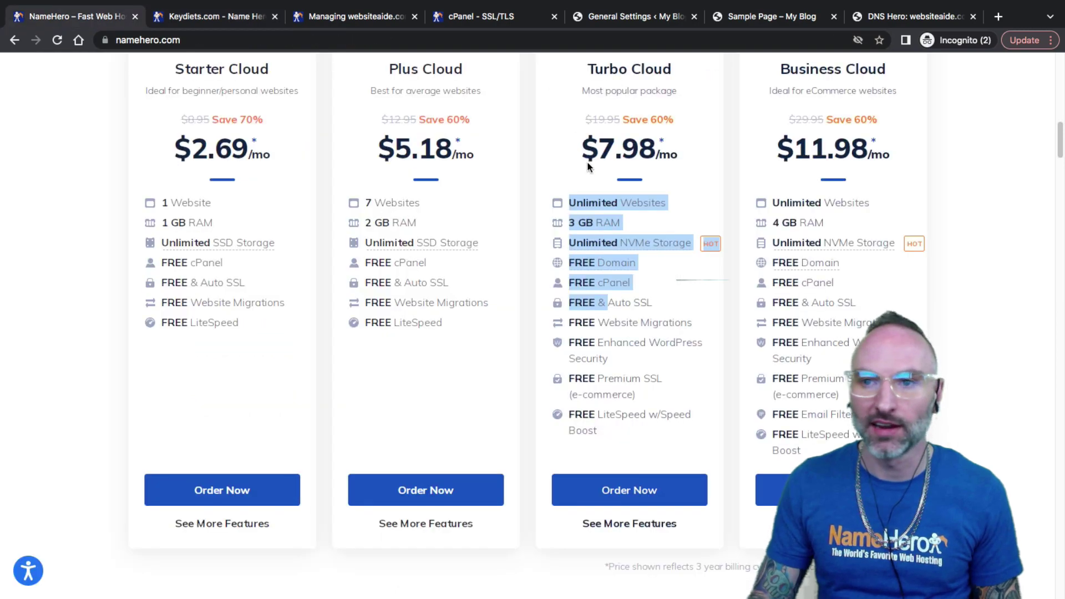
{"action": "scroll", "coordinate": [804, 148], "scroll_direction": "up", "scroll_amount": 10}
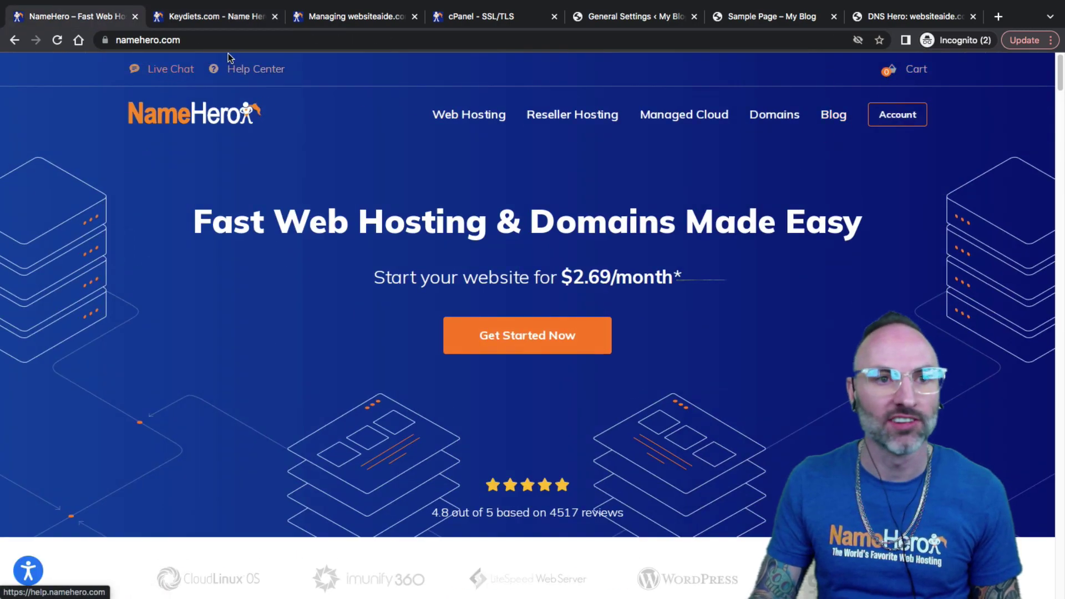
{"action": "left_click", "coordinate": [211, 18]}
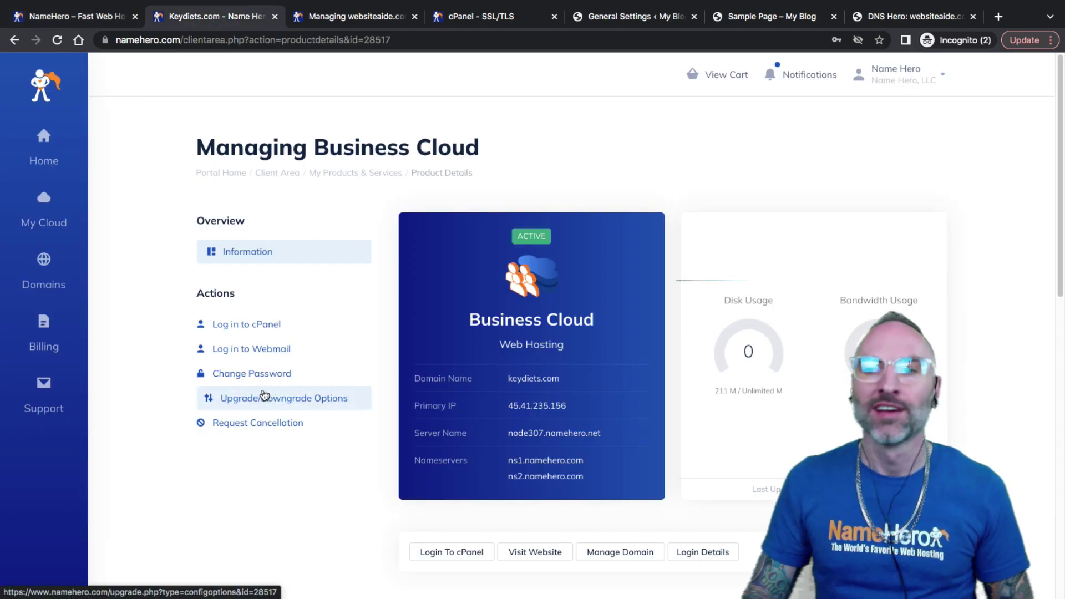